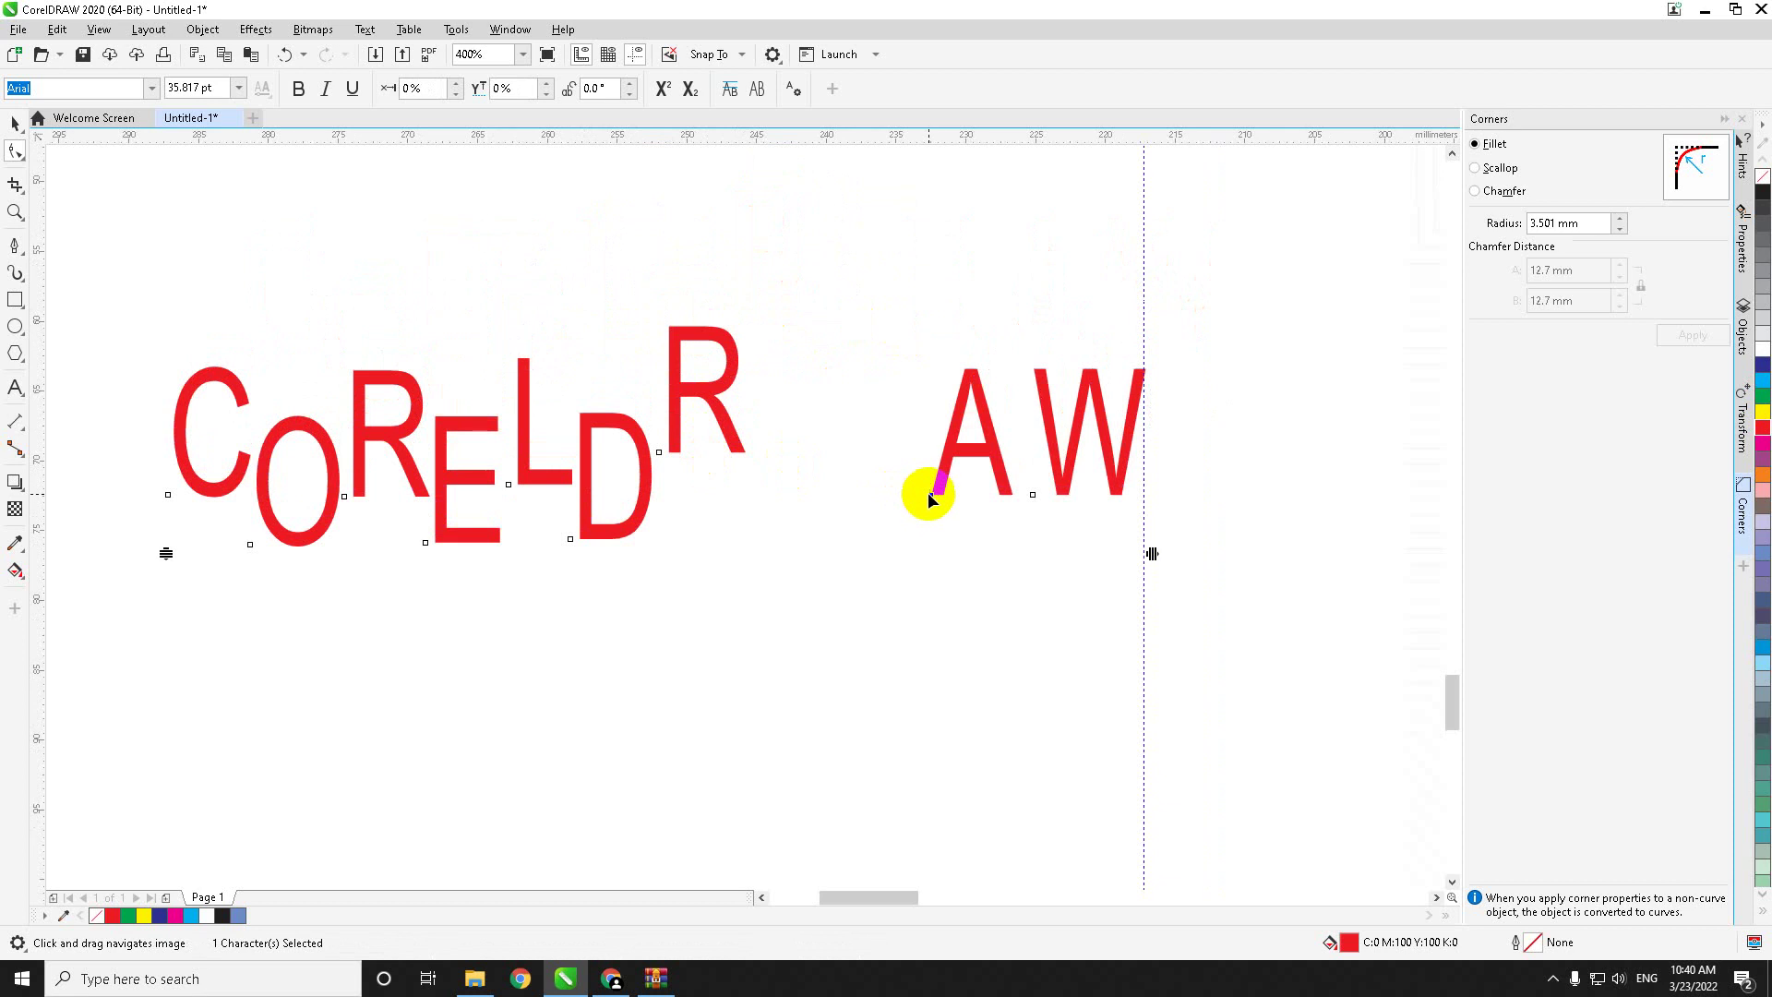
Step: Reposition the letters A and W individually so they follow the R in a rising line within the CORELDRAW text
drag(932, 496, 757, 412)
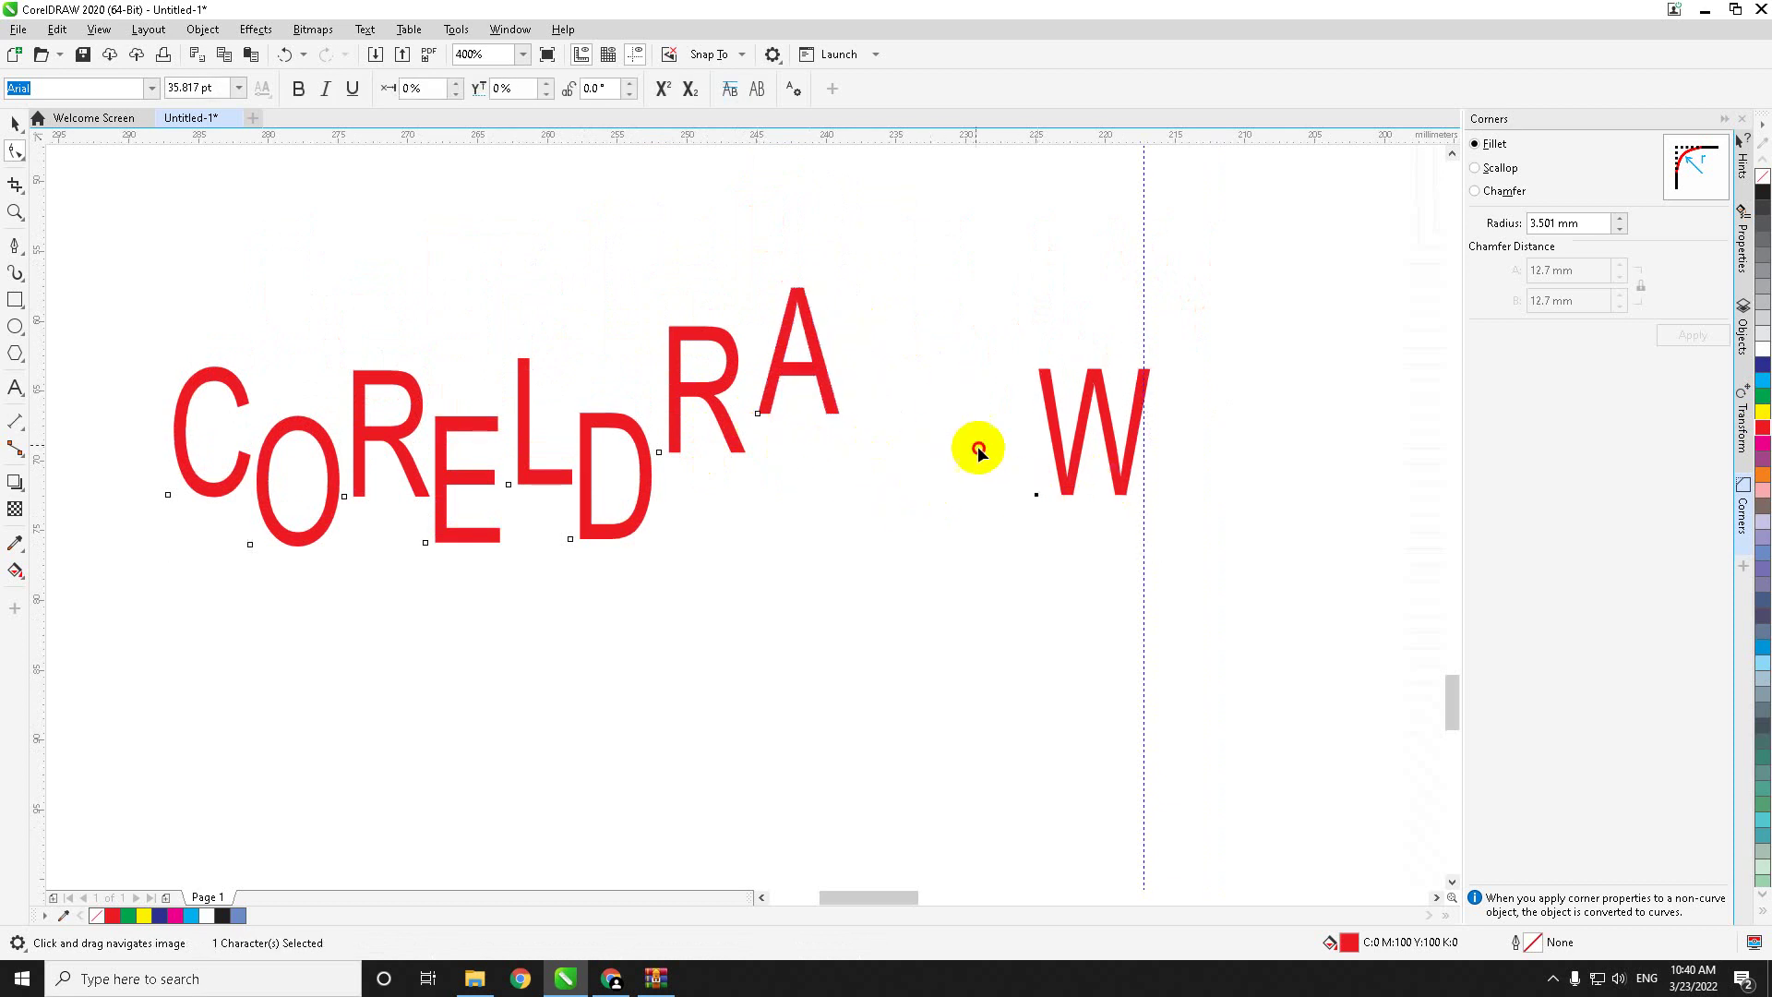
drag(1036, 495, 859, 379)
scroll(823, 506, down, 2)
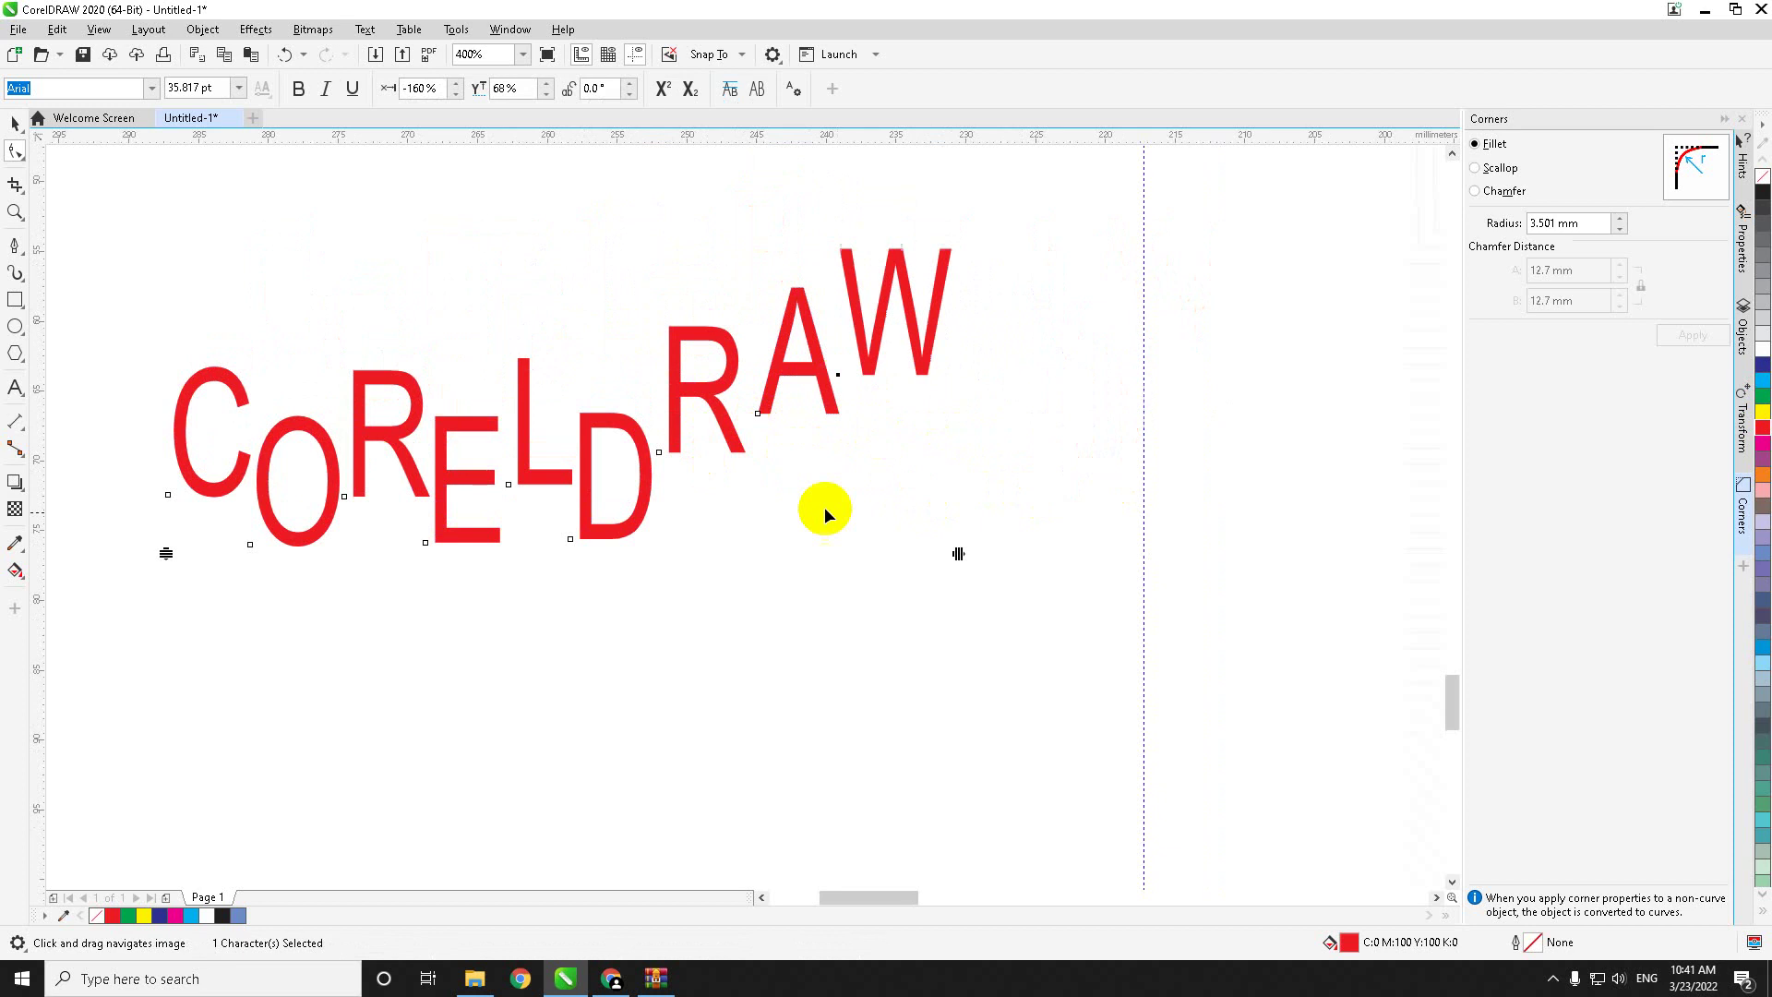
click(16, 126)
click(241, 395)
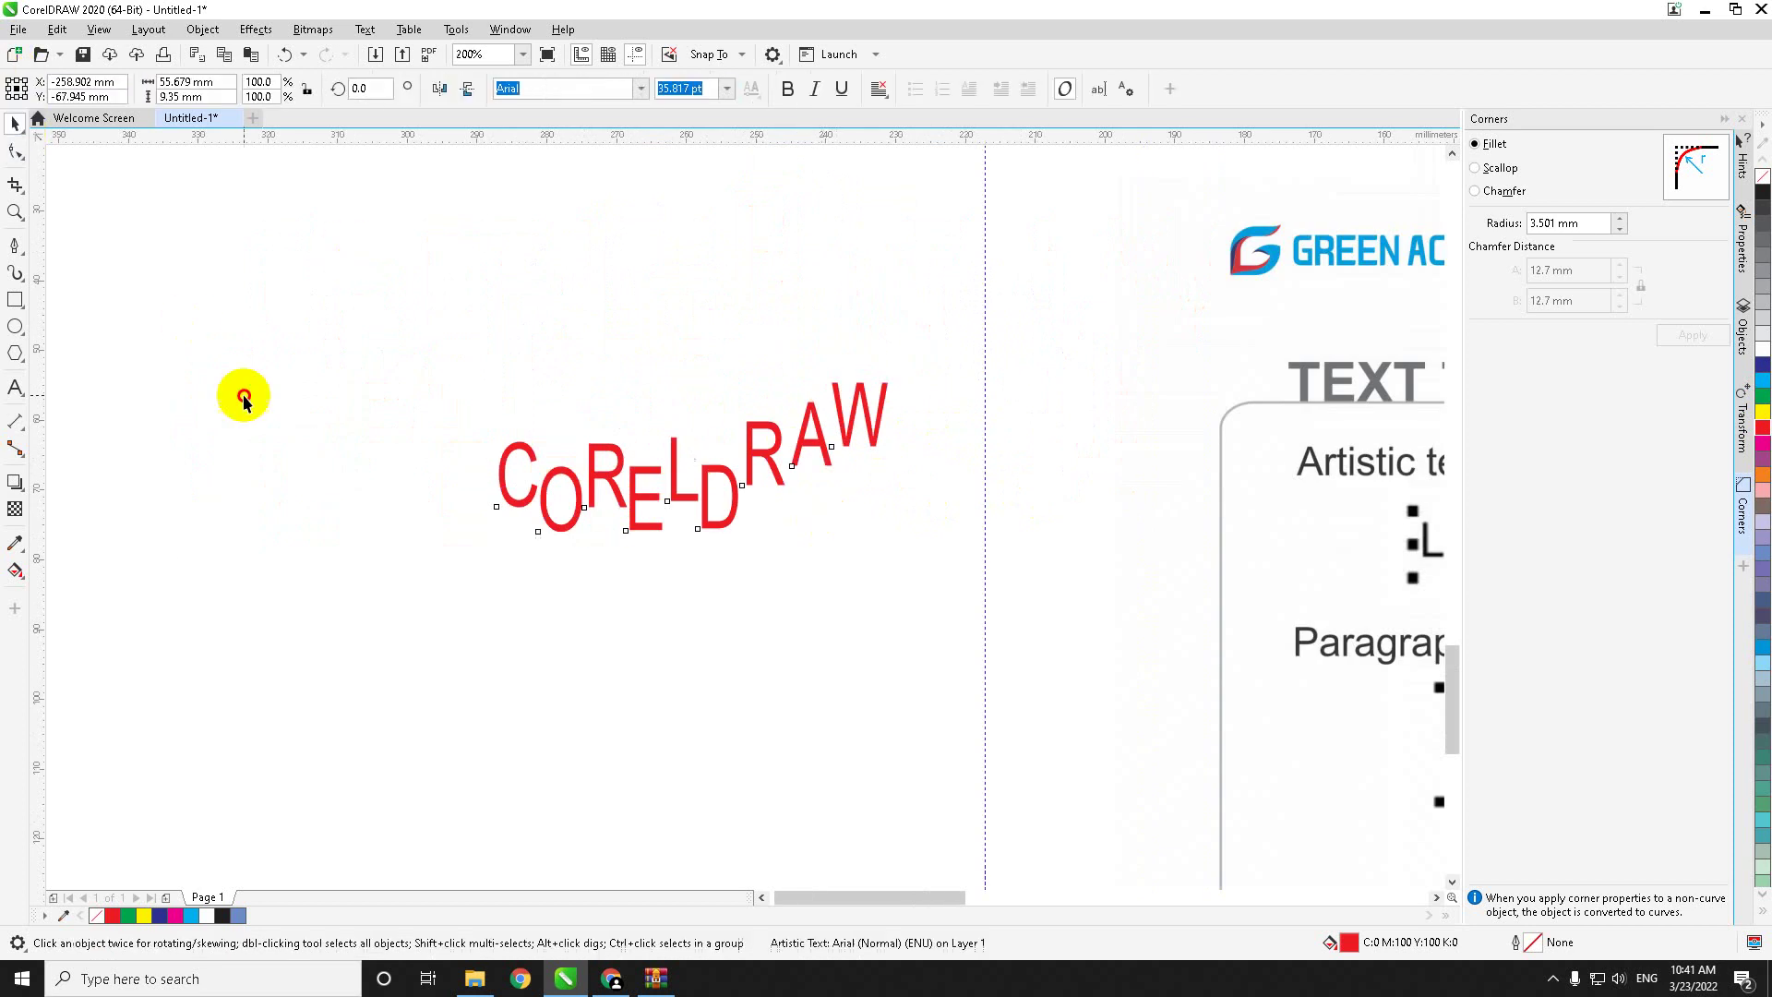
scroll(535, 432, down, 2)
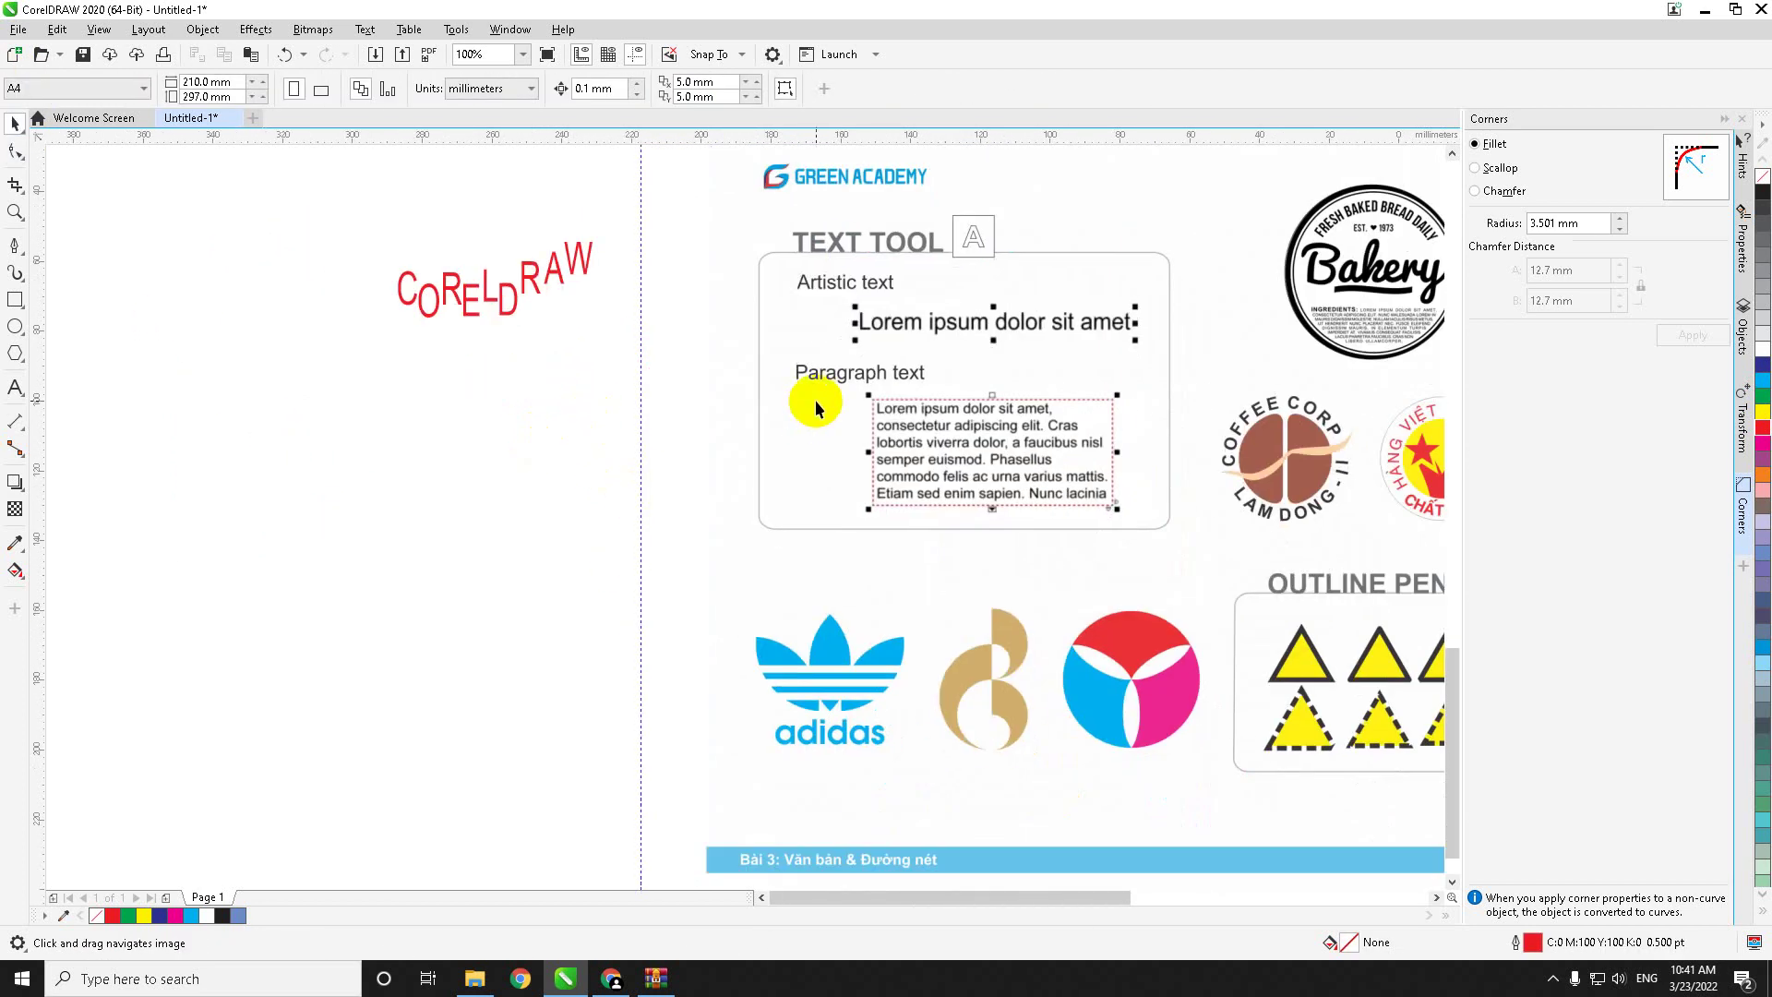
Step: Create a paragraph text frame of about 117 × 55 mm below the CORELDRAW lettering and enter the filler text "FASF DF ADE FD FDASF F"
click(15, 387)
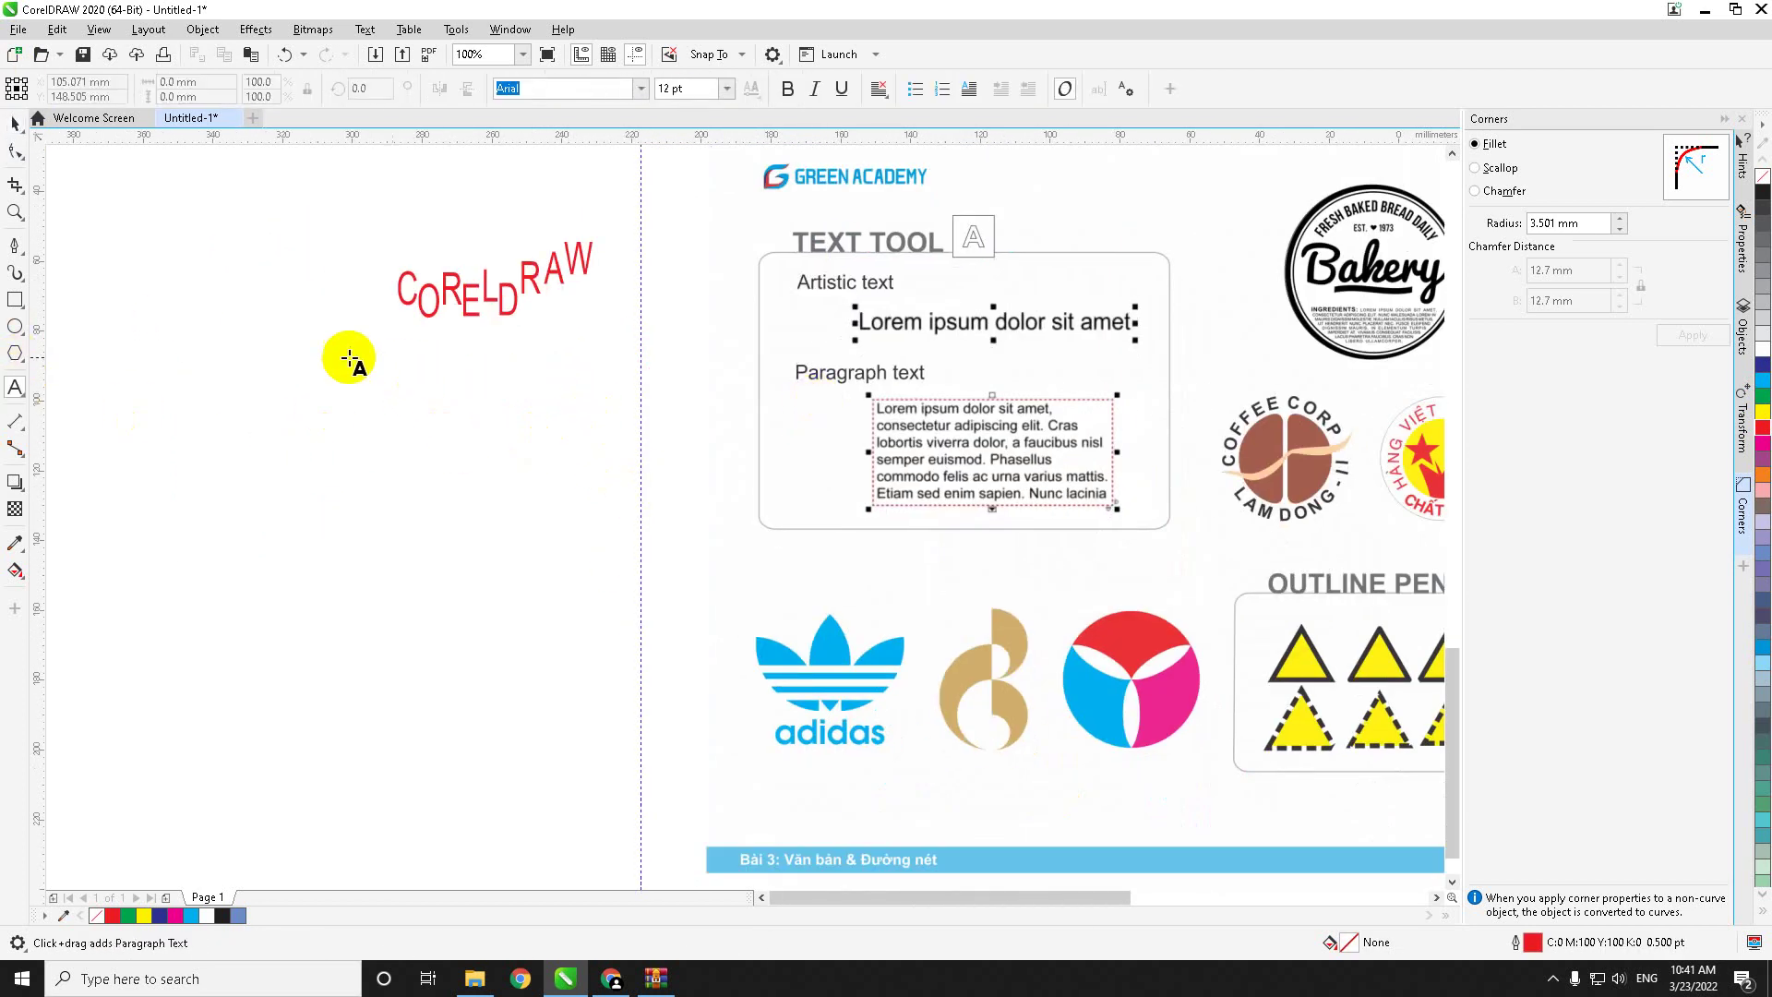
drag(298, 357, 707, 547)
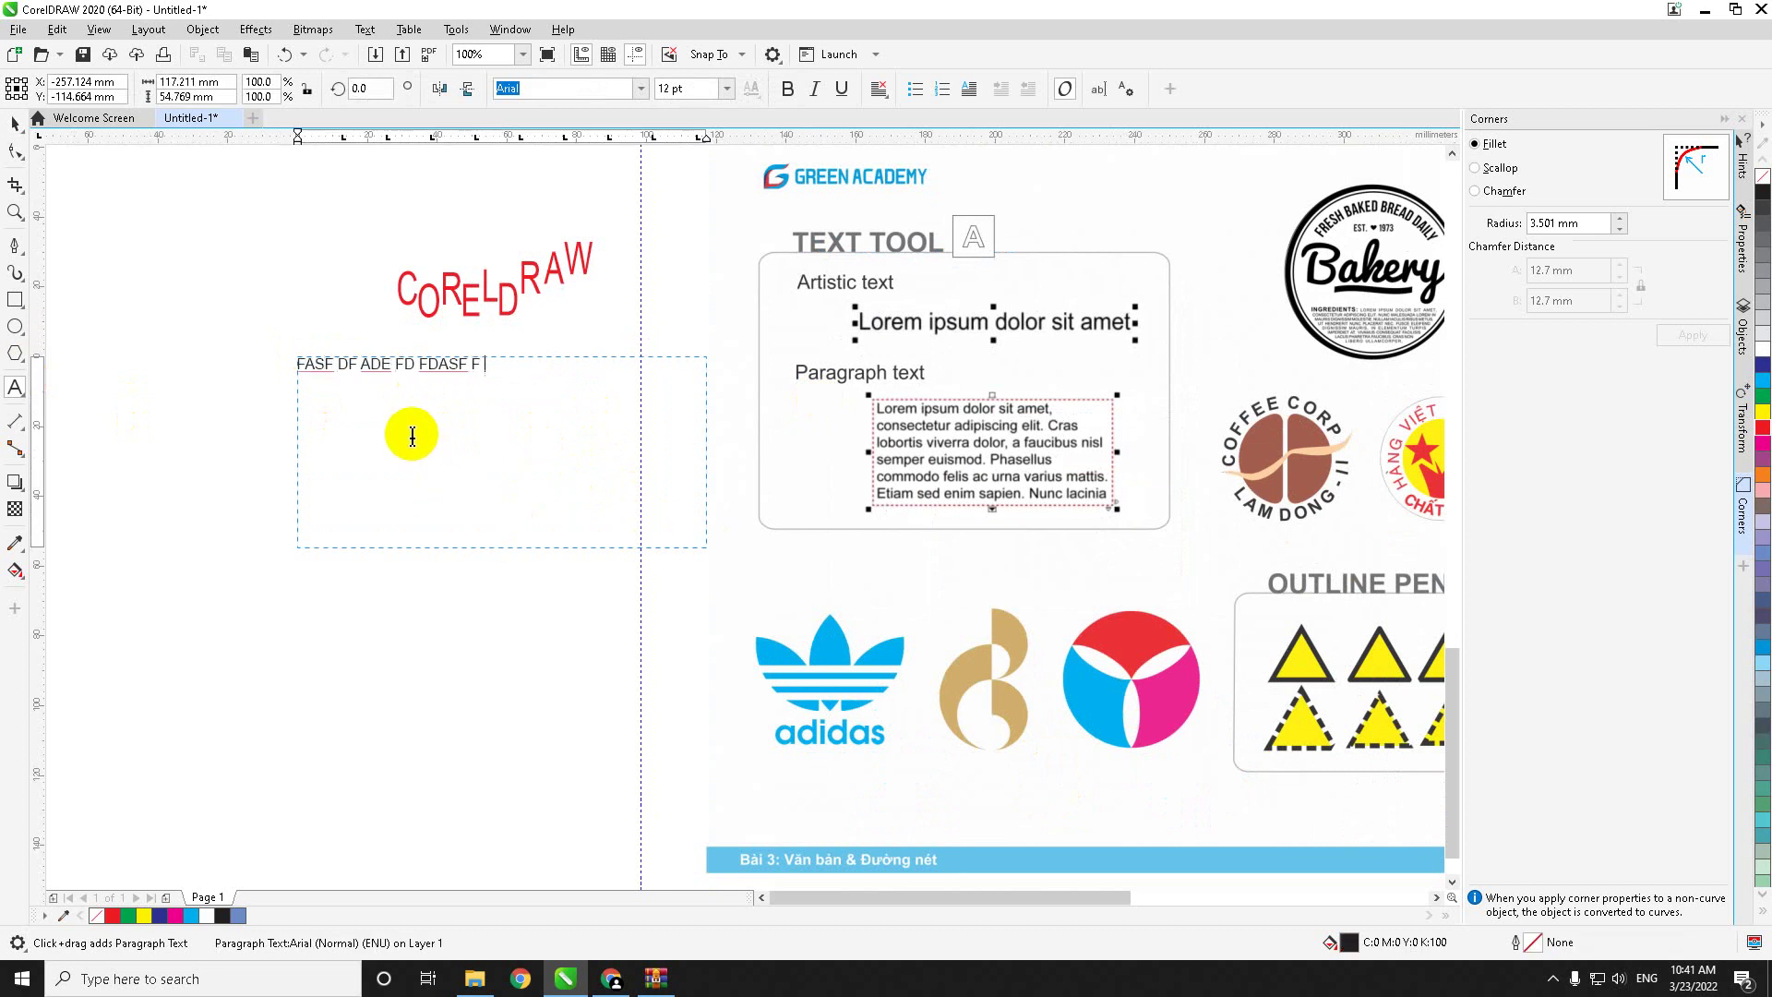
click(15, 123)
Step: Switch to the Chrome browser, search for "LOREMIPSUM" in a new tab and open the lipsum.com result
click(611, 979)
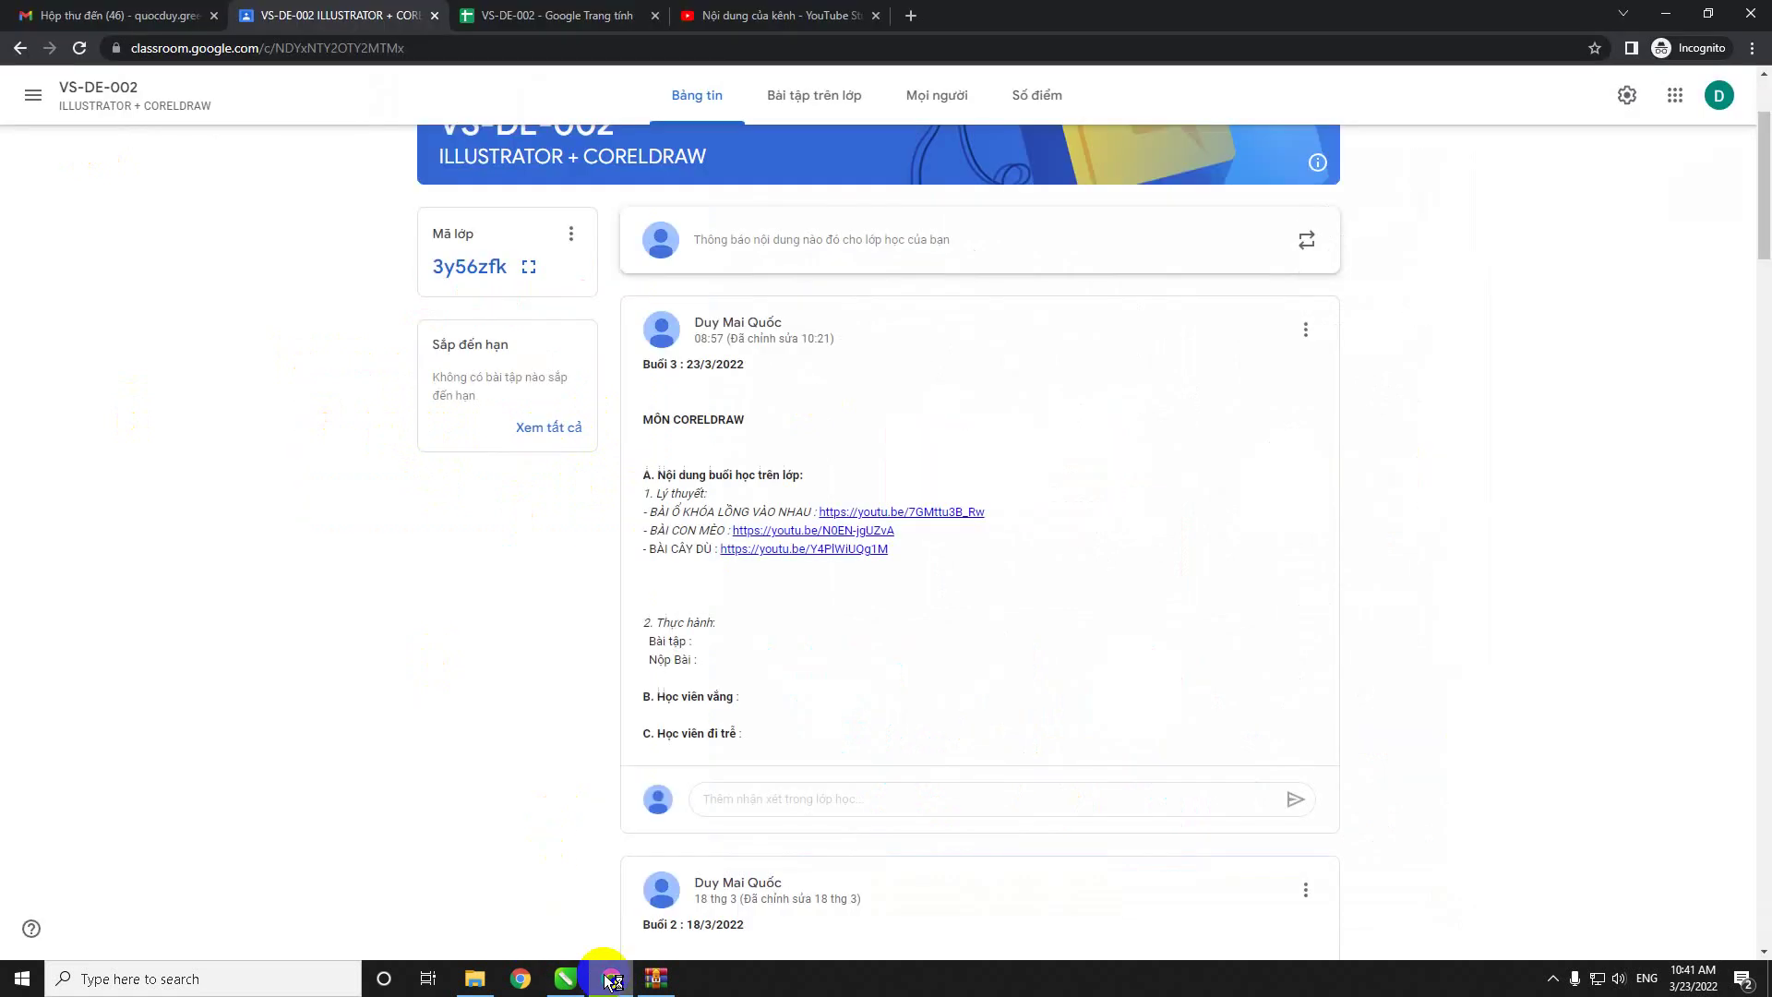
click(911, 16)
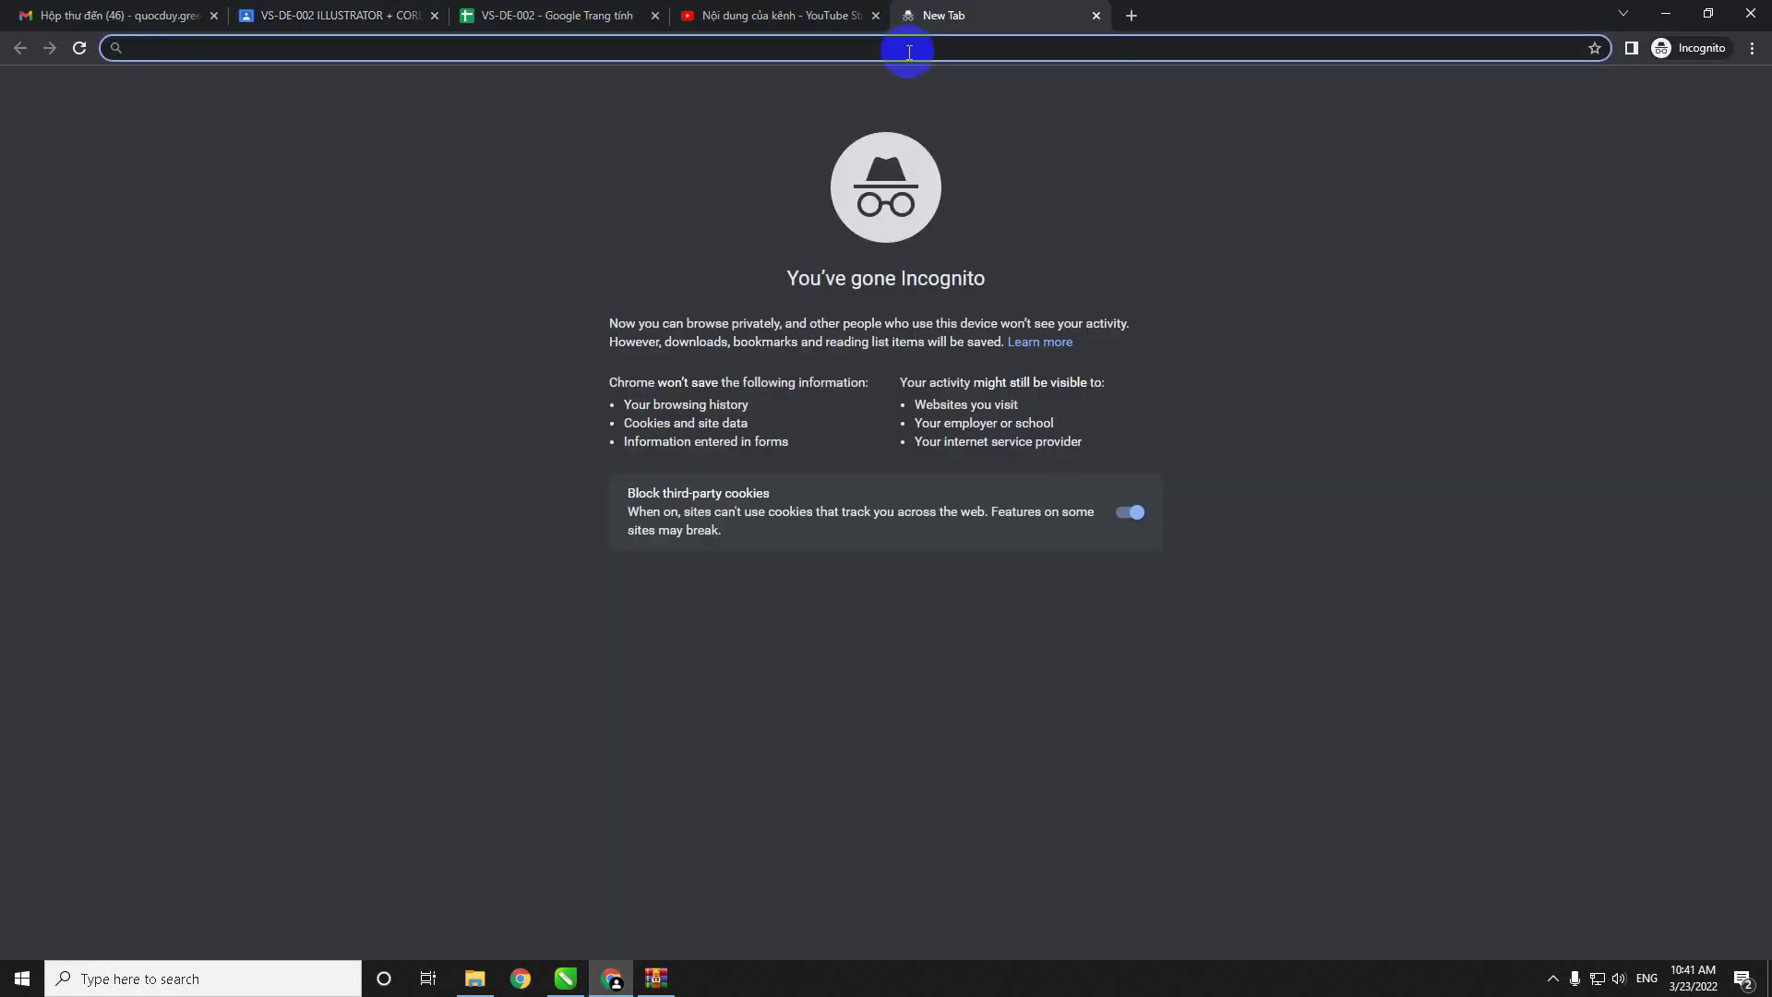
text(Low)
key(BackSpace)
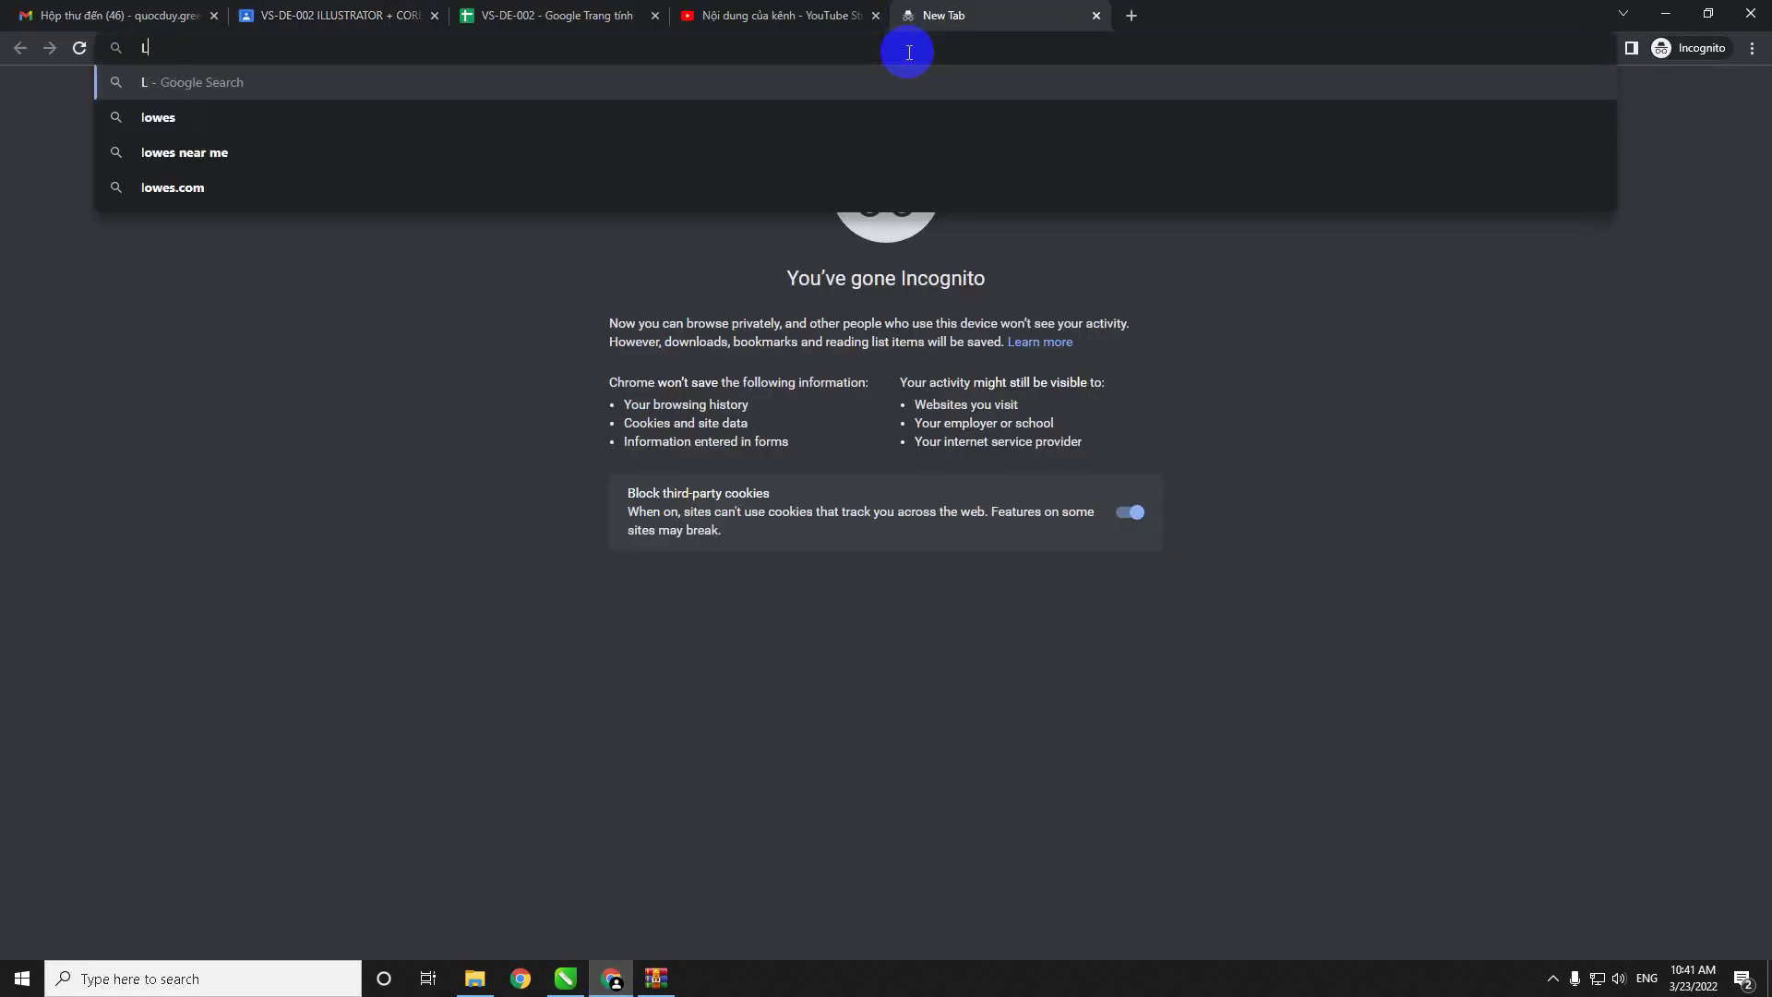
text(RE,)
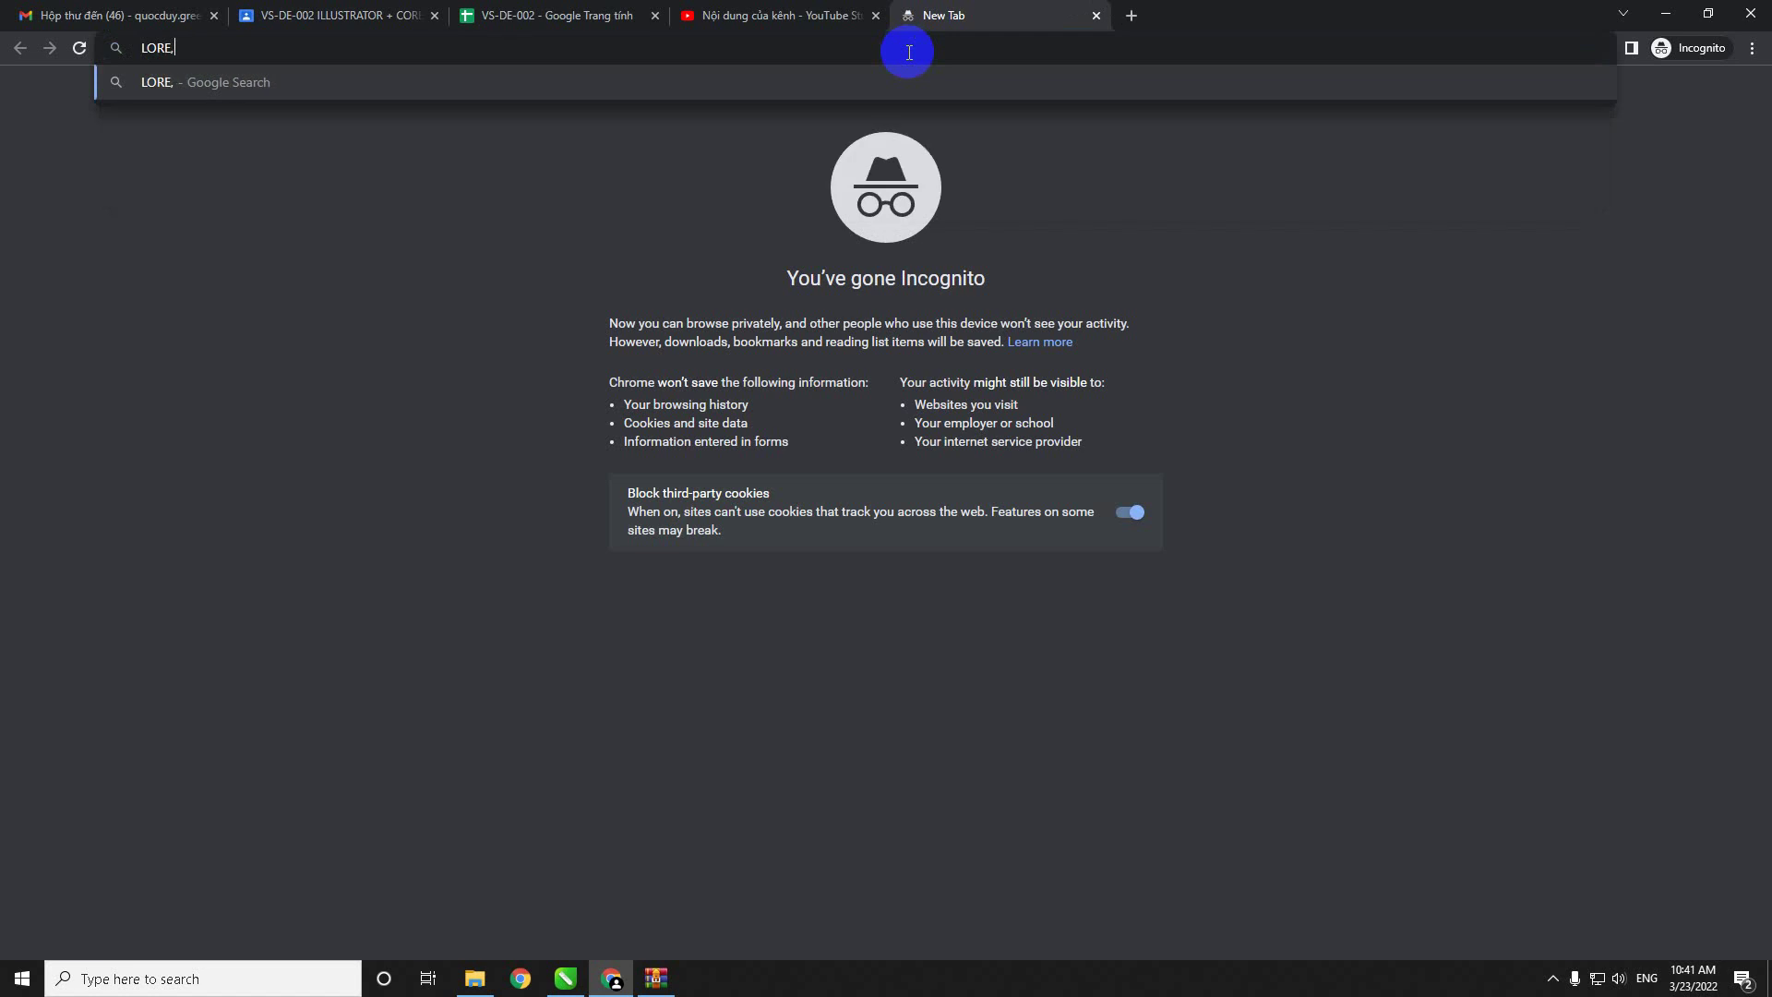
key(BackSpace)
text(MIPSUM)
key(Return)
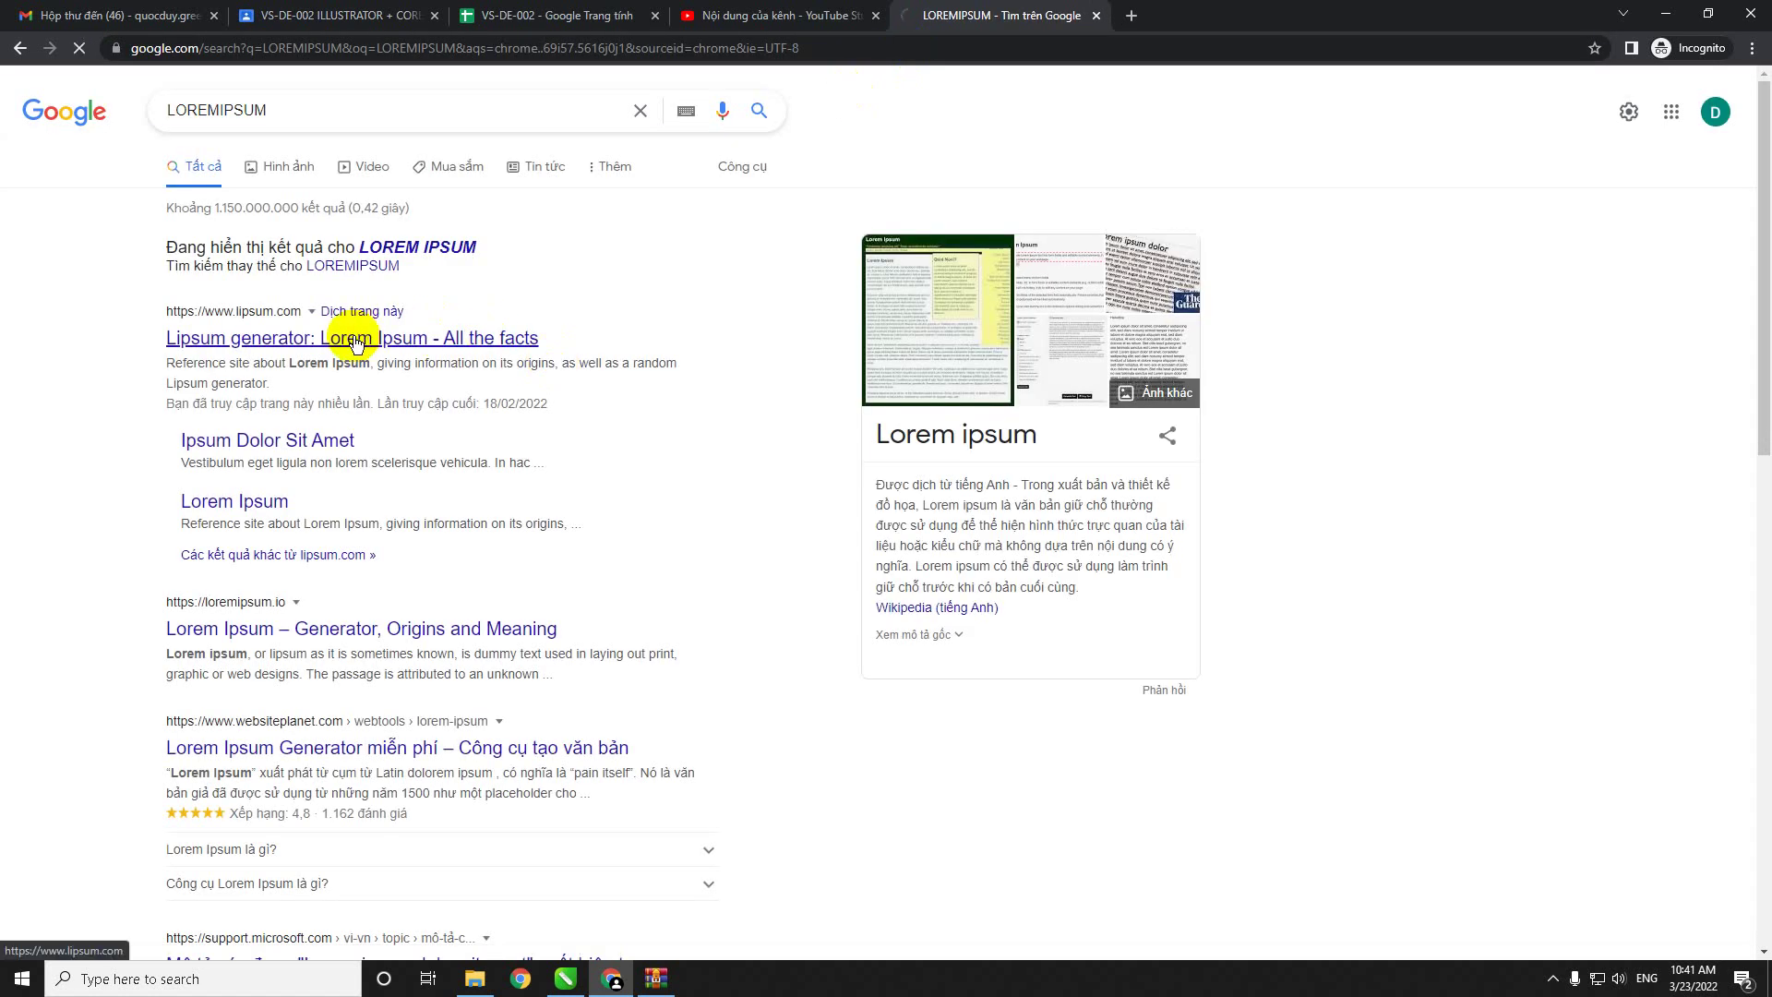
click(356, 339)
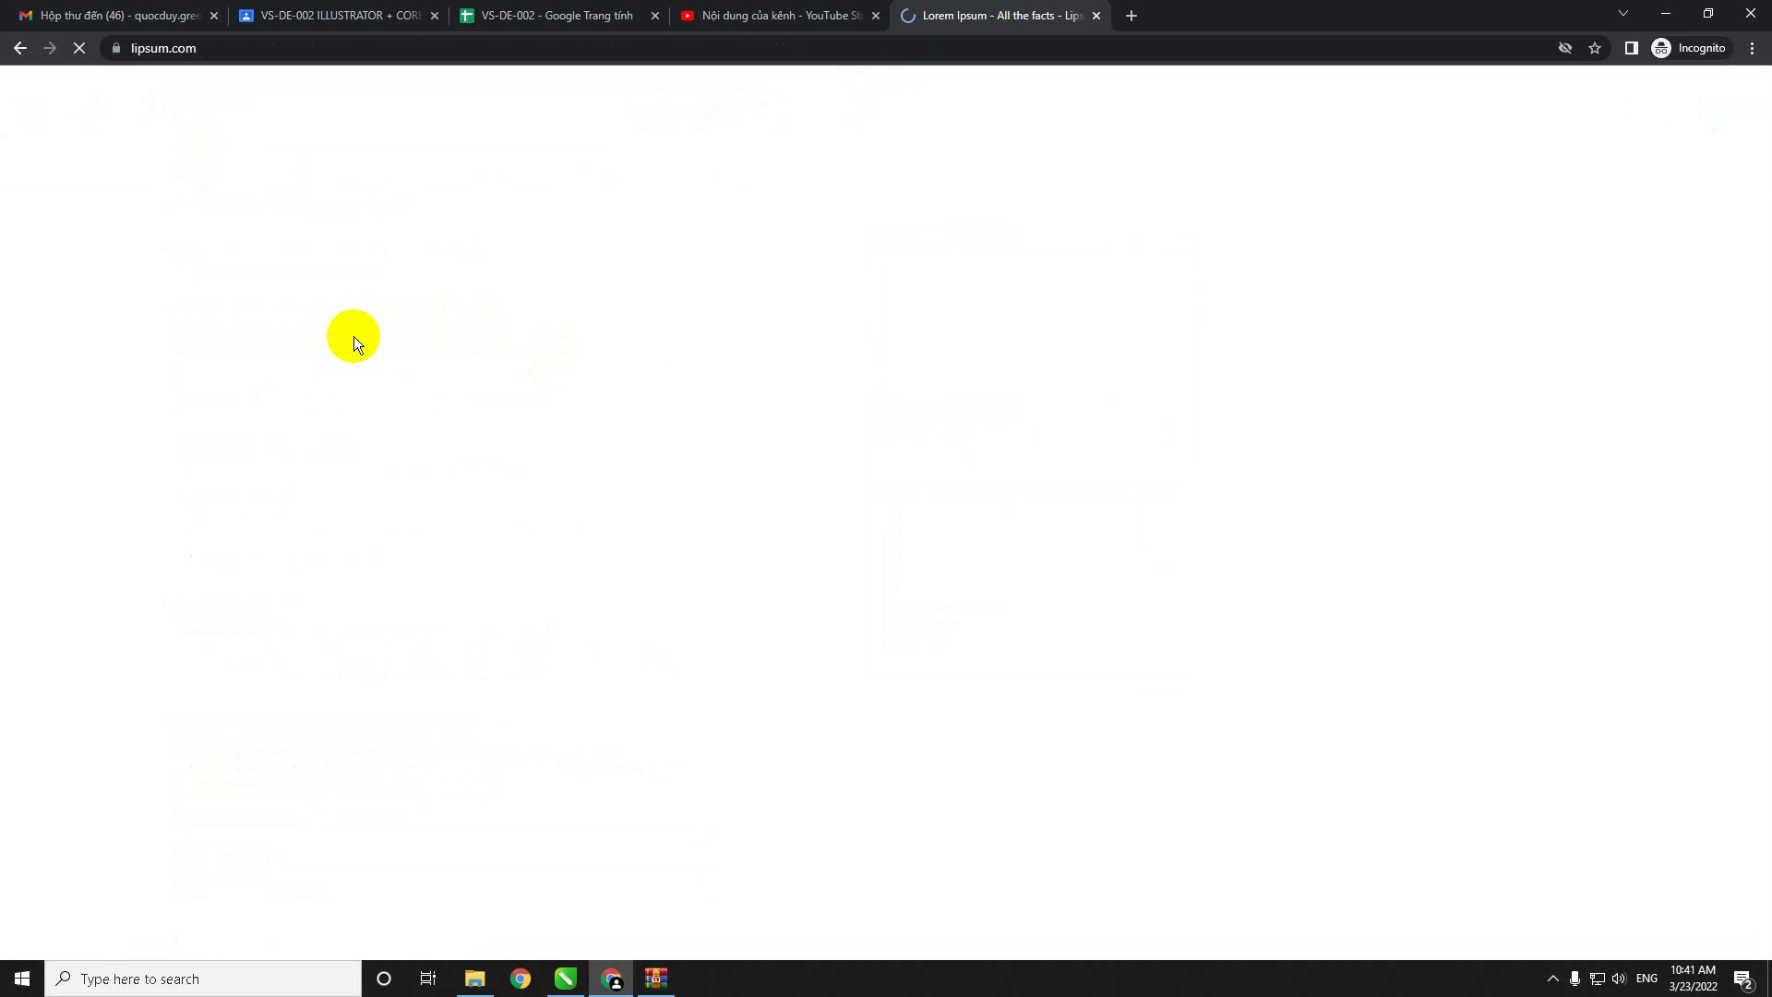
Step: Copy the whole paragraph under "What is Lorem Ipsum?"
drag(478, 443, 725, 546)
click(514, 467)
drag(468, 444, 863, 591)
key(ctrl+c)
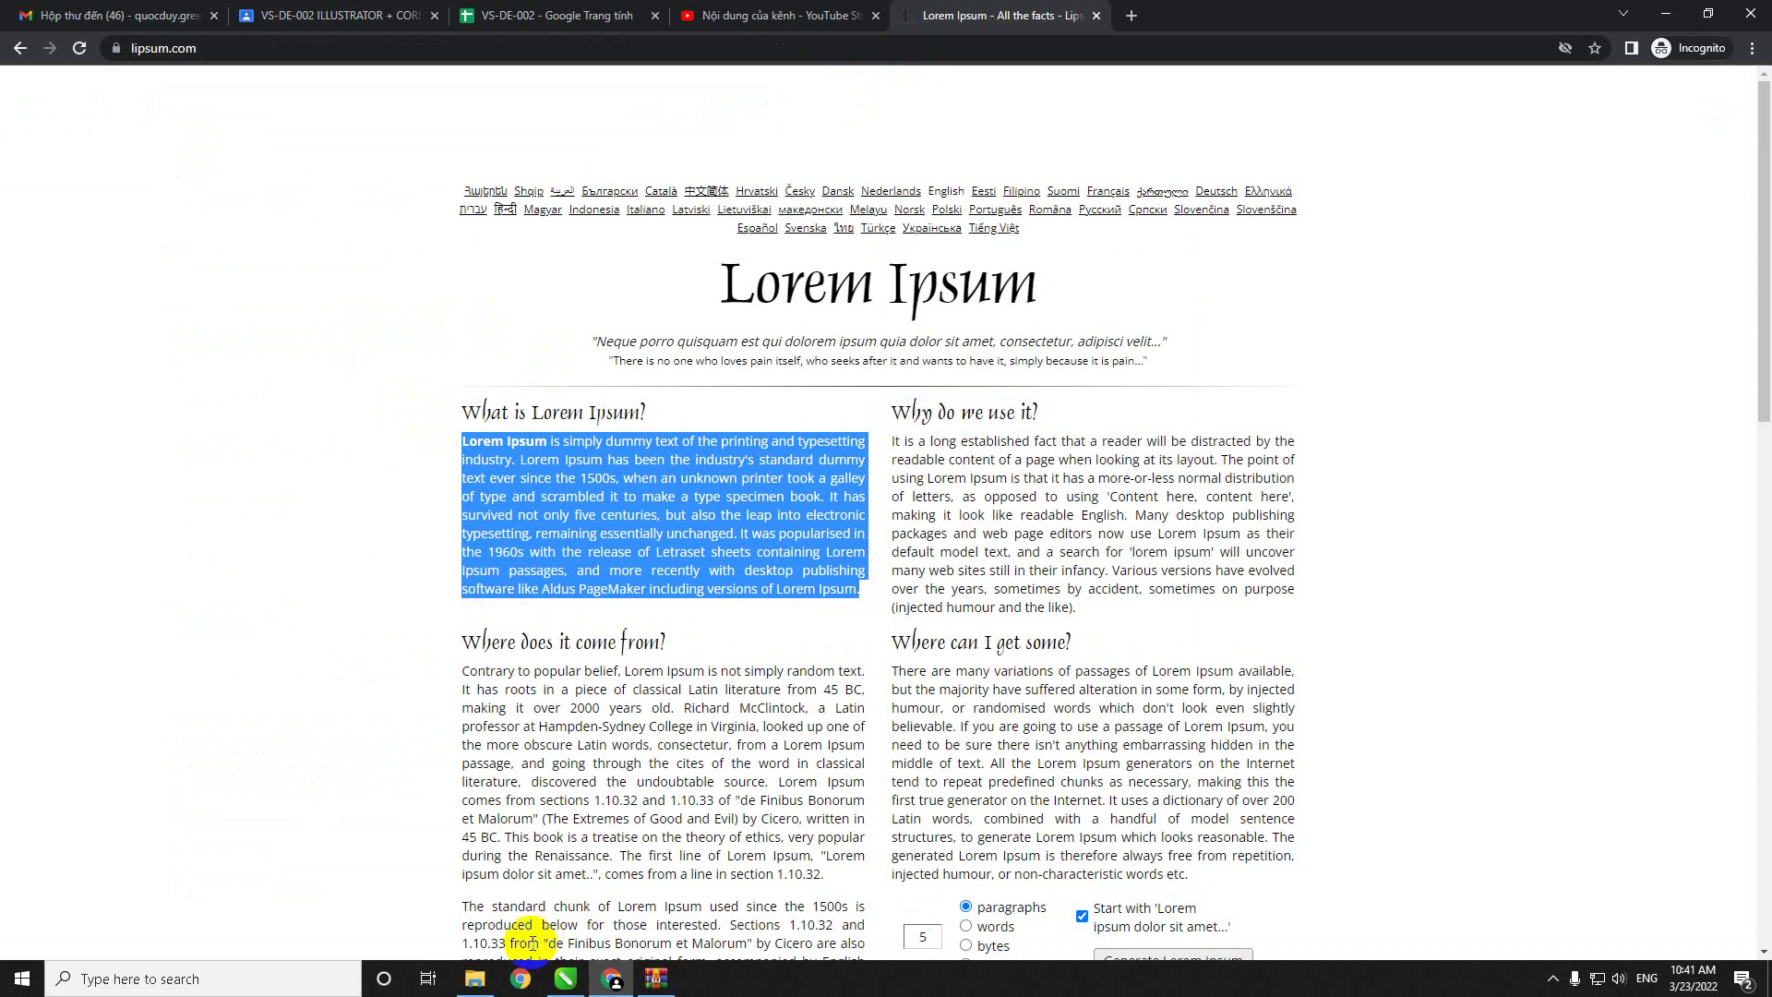
Step: Switch back to CorelDRAW and replace all the filler text in the paragraph frame with the copied Lorem Ipsum paragraph
click(566, 978)
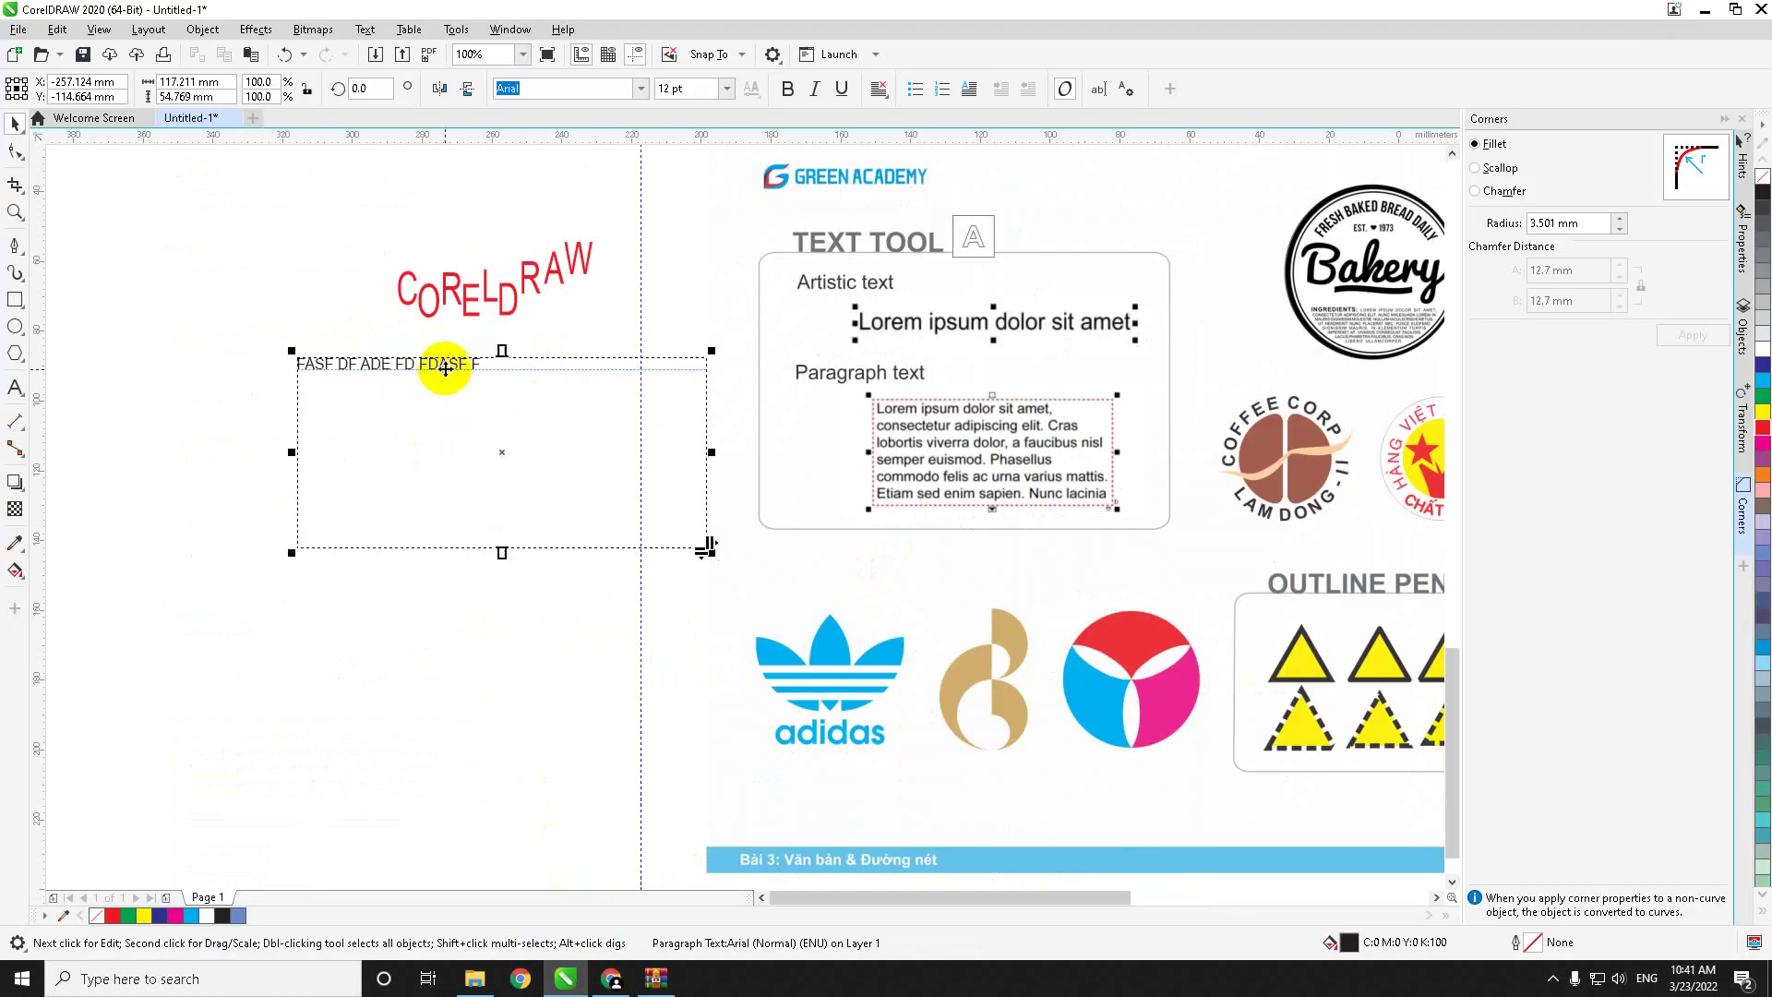
double_click(447, 368)
drag(483, 366, 280, 362)
key(ctrl+v)
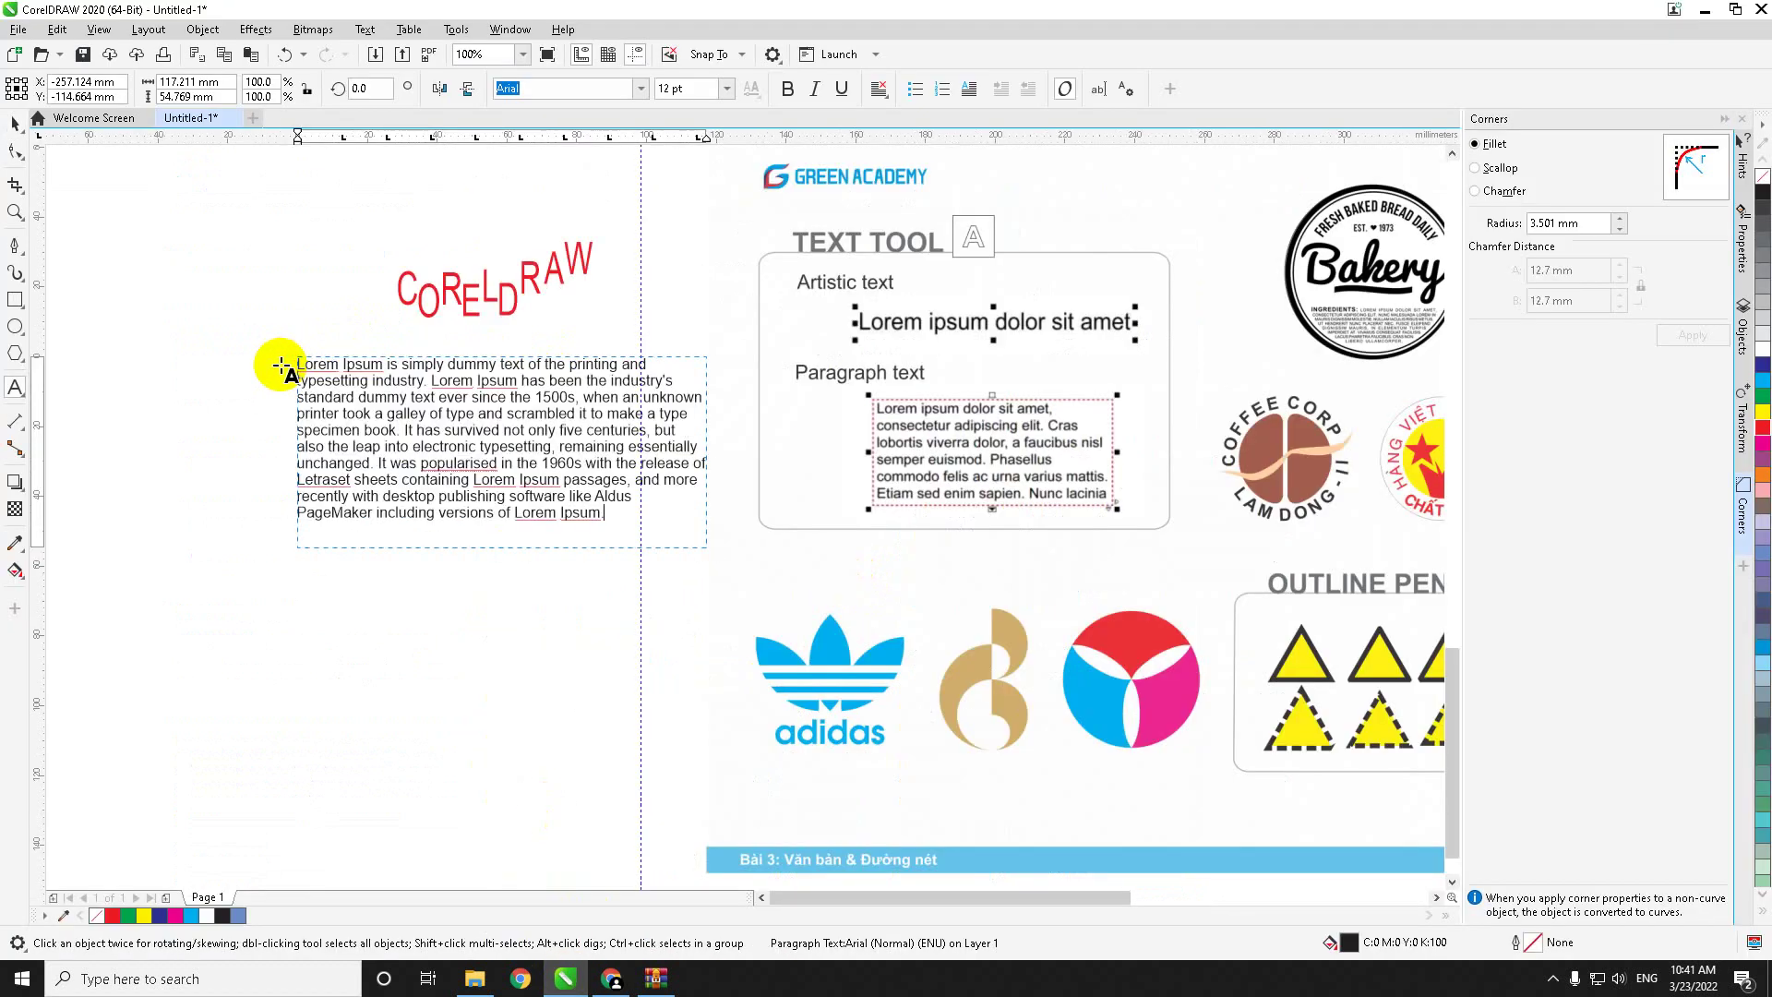
click(15, 123)
click(480, 678)
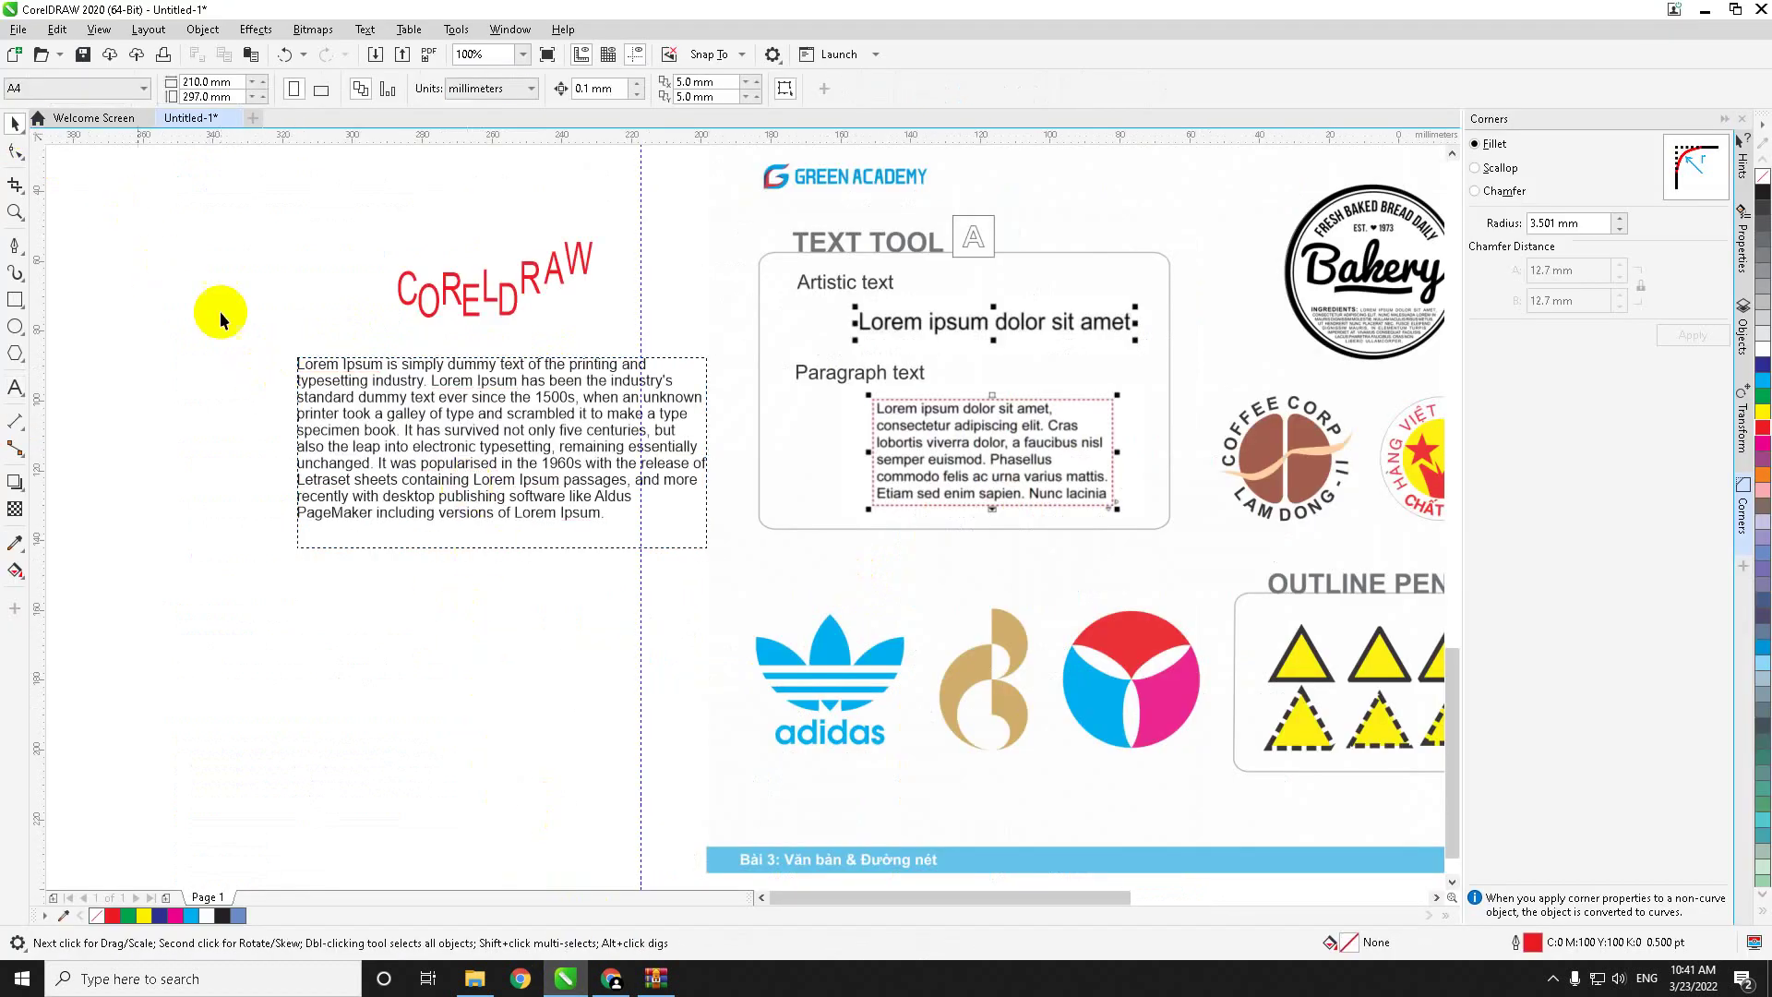
Step: Shrink the Lorem Ipsum paragraph frame proportionally to about 115 × 54 mm so its text reflows
click(413, 471)
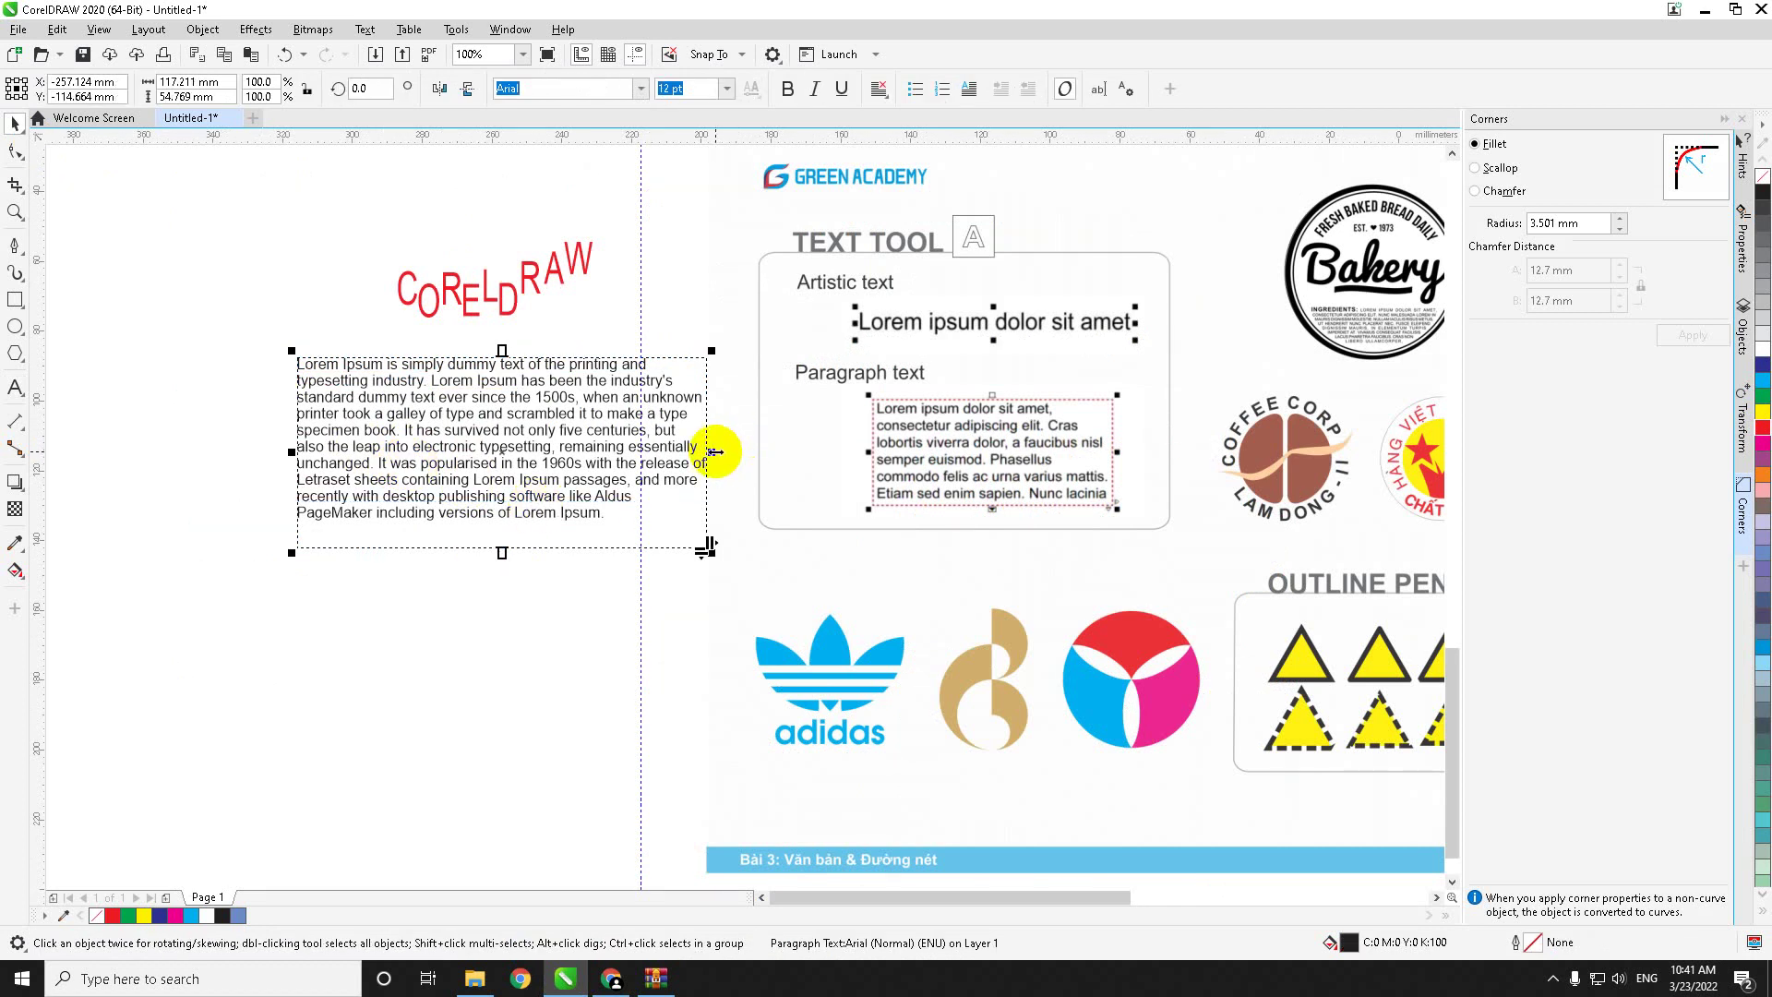
mouse_move(715, 451)
mouse_down()
mouse_move(528, 449)
mouse_move(791, 455)
mouse_move(447, 446)
mouse_move(711, 451)
mouse_up()
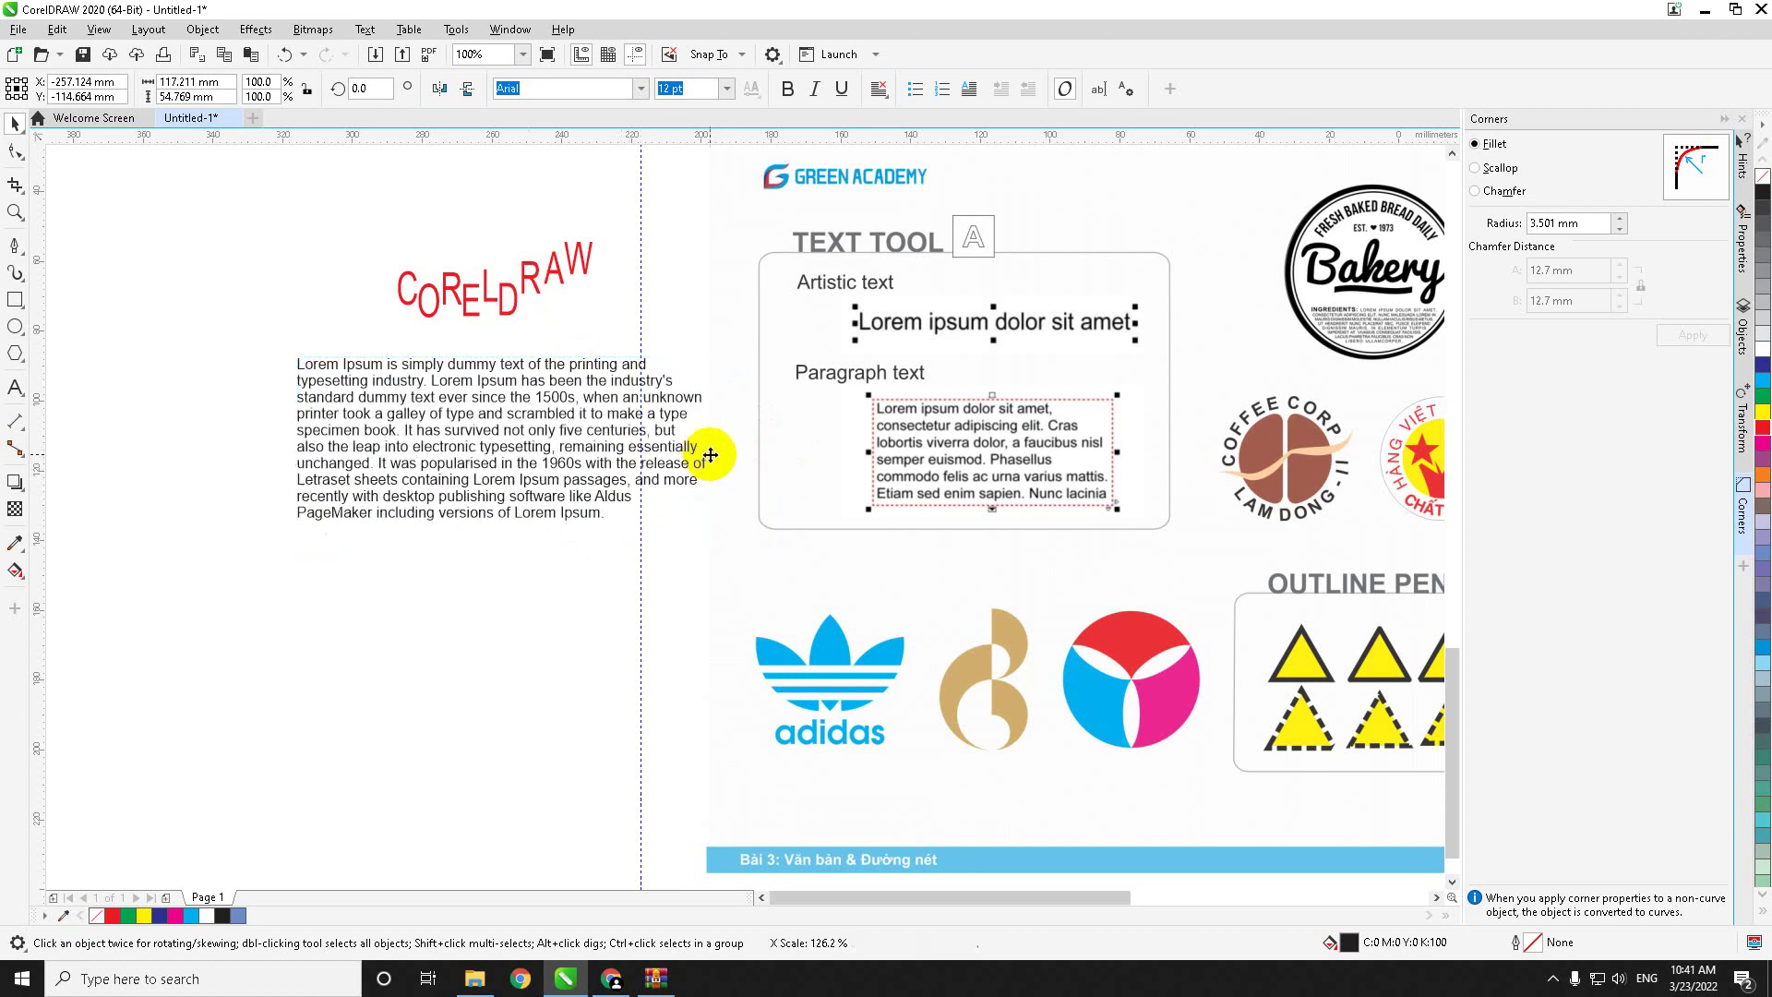
double_click(538, 462)
drag(606, 514, 297, 364)
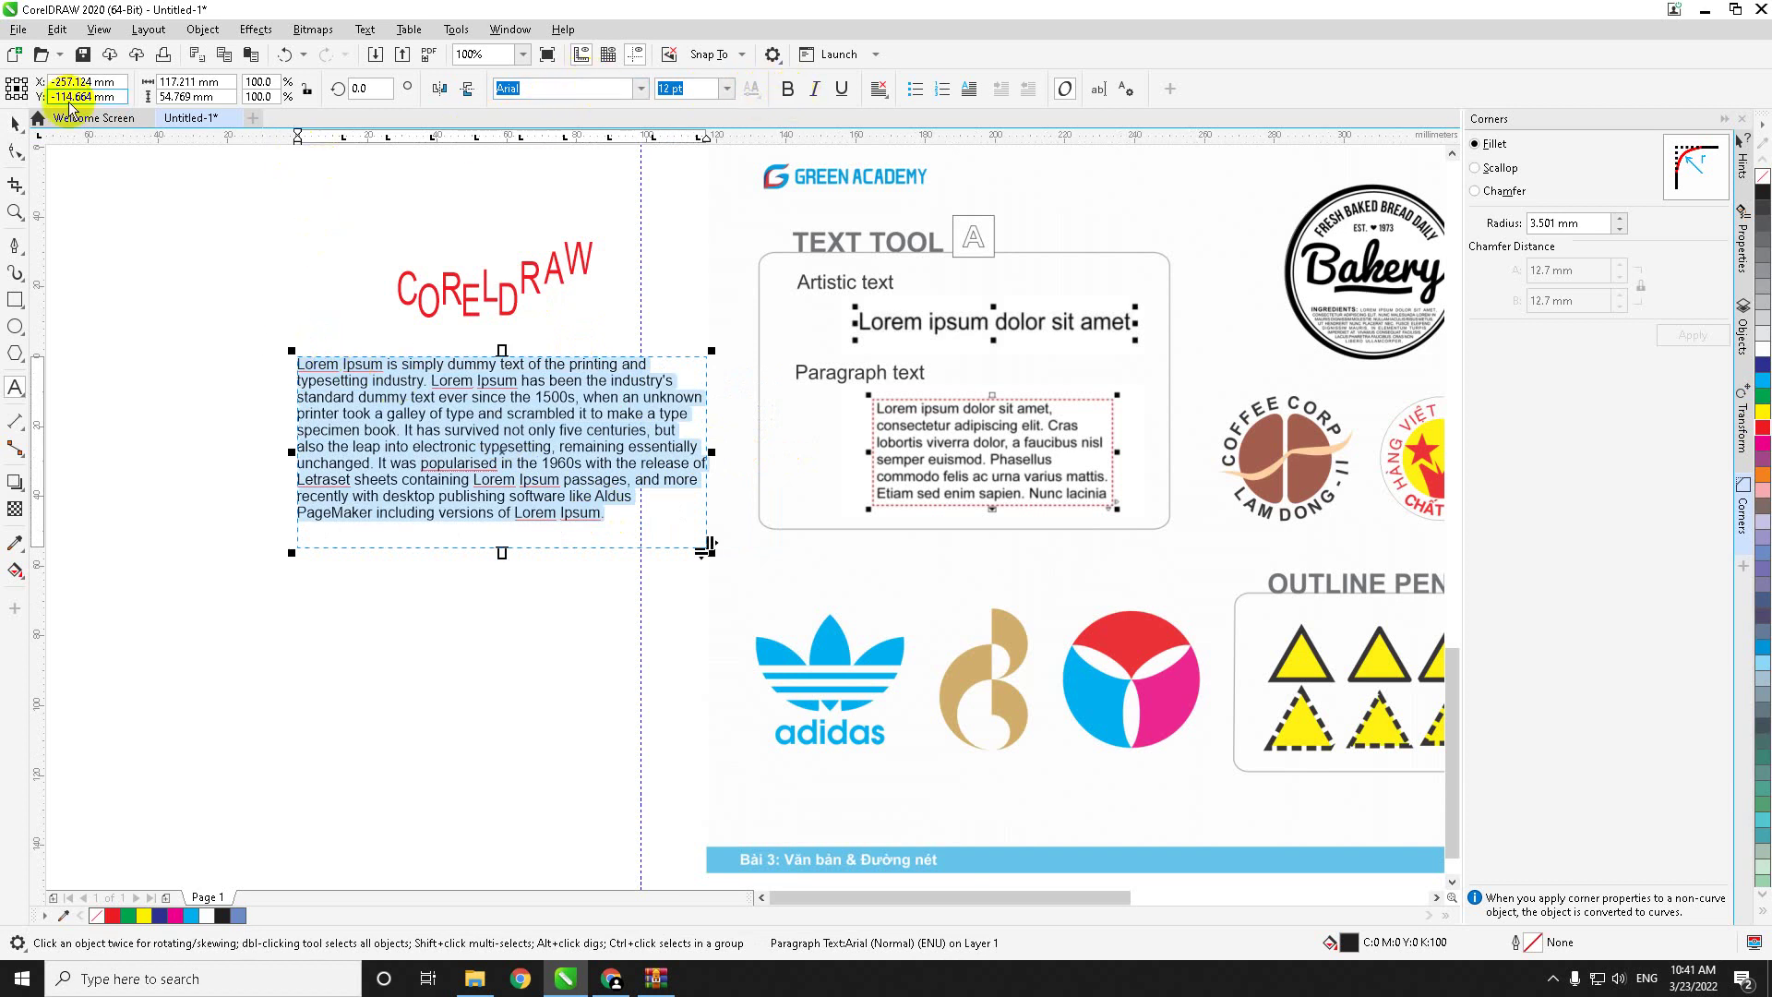
click(15, 123)
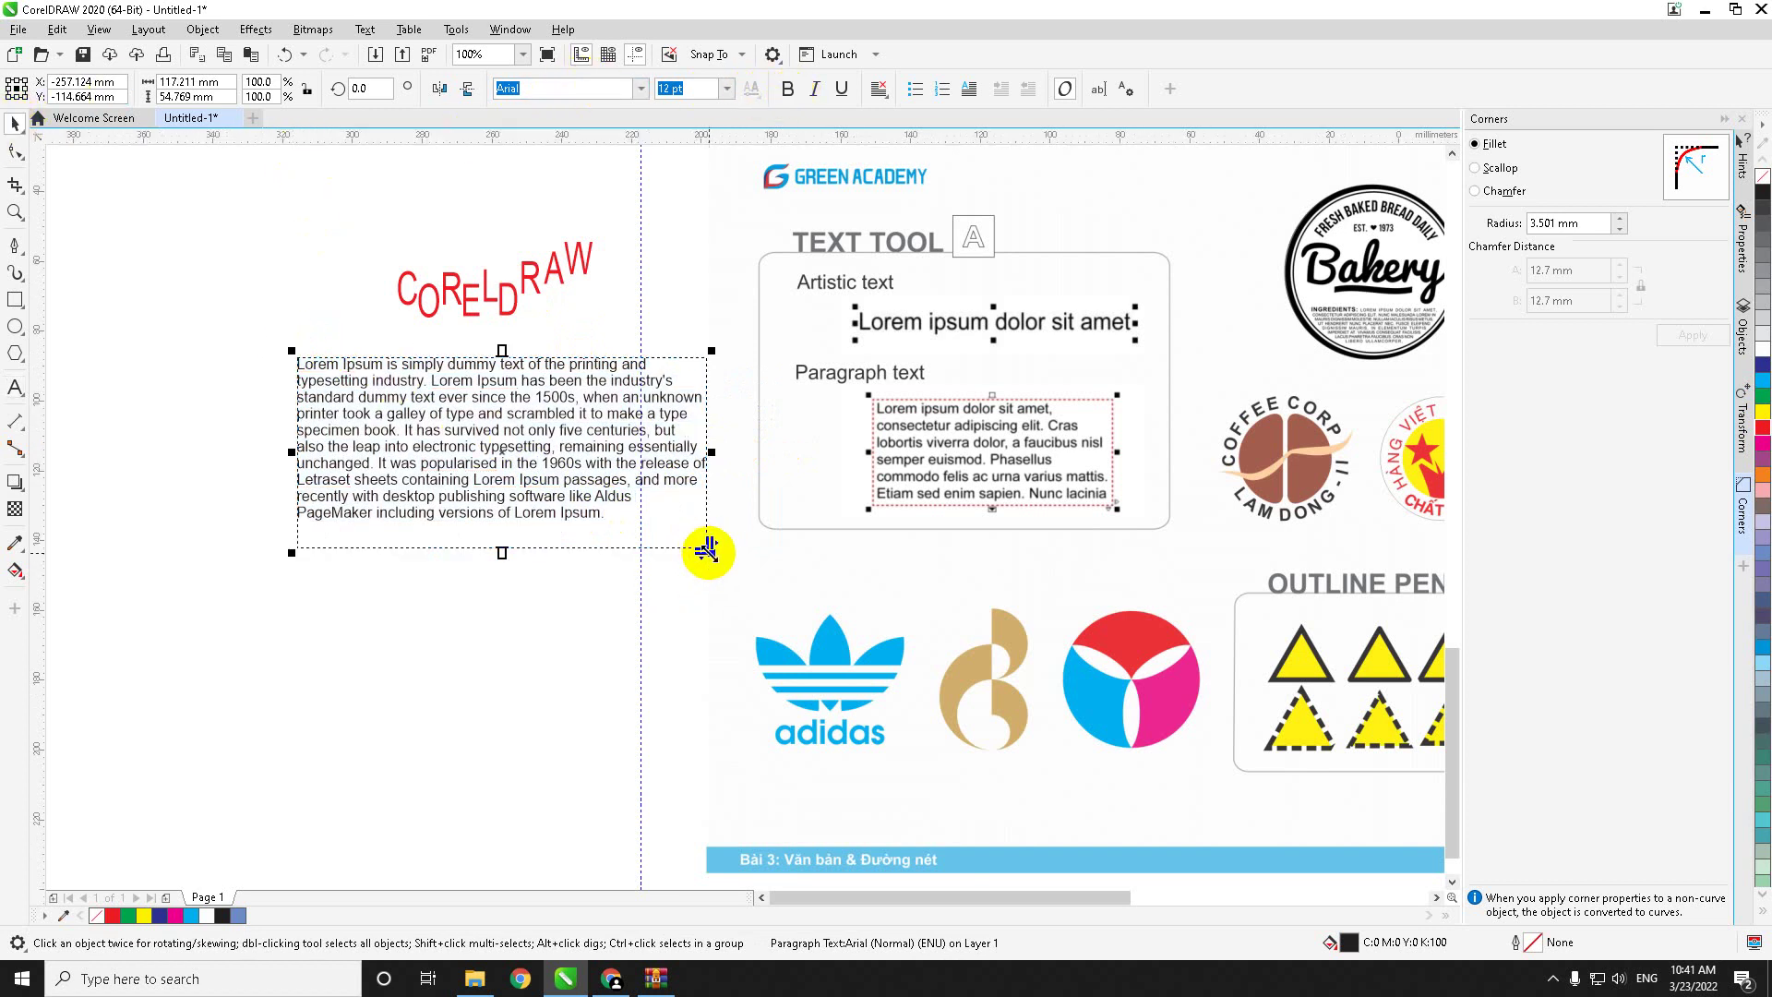
mouse_move(708, 552)
mouse_down()
mouse_move(693, 732)
mouse_move(586, 502)
mouse_move(699, 594)
mouse_move(705, 548)
mouse_up()
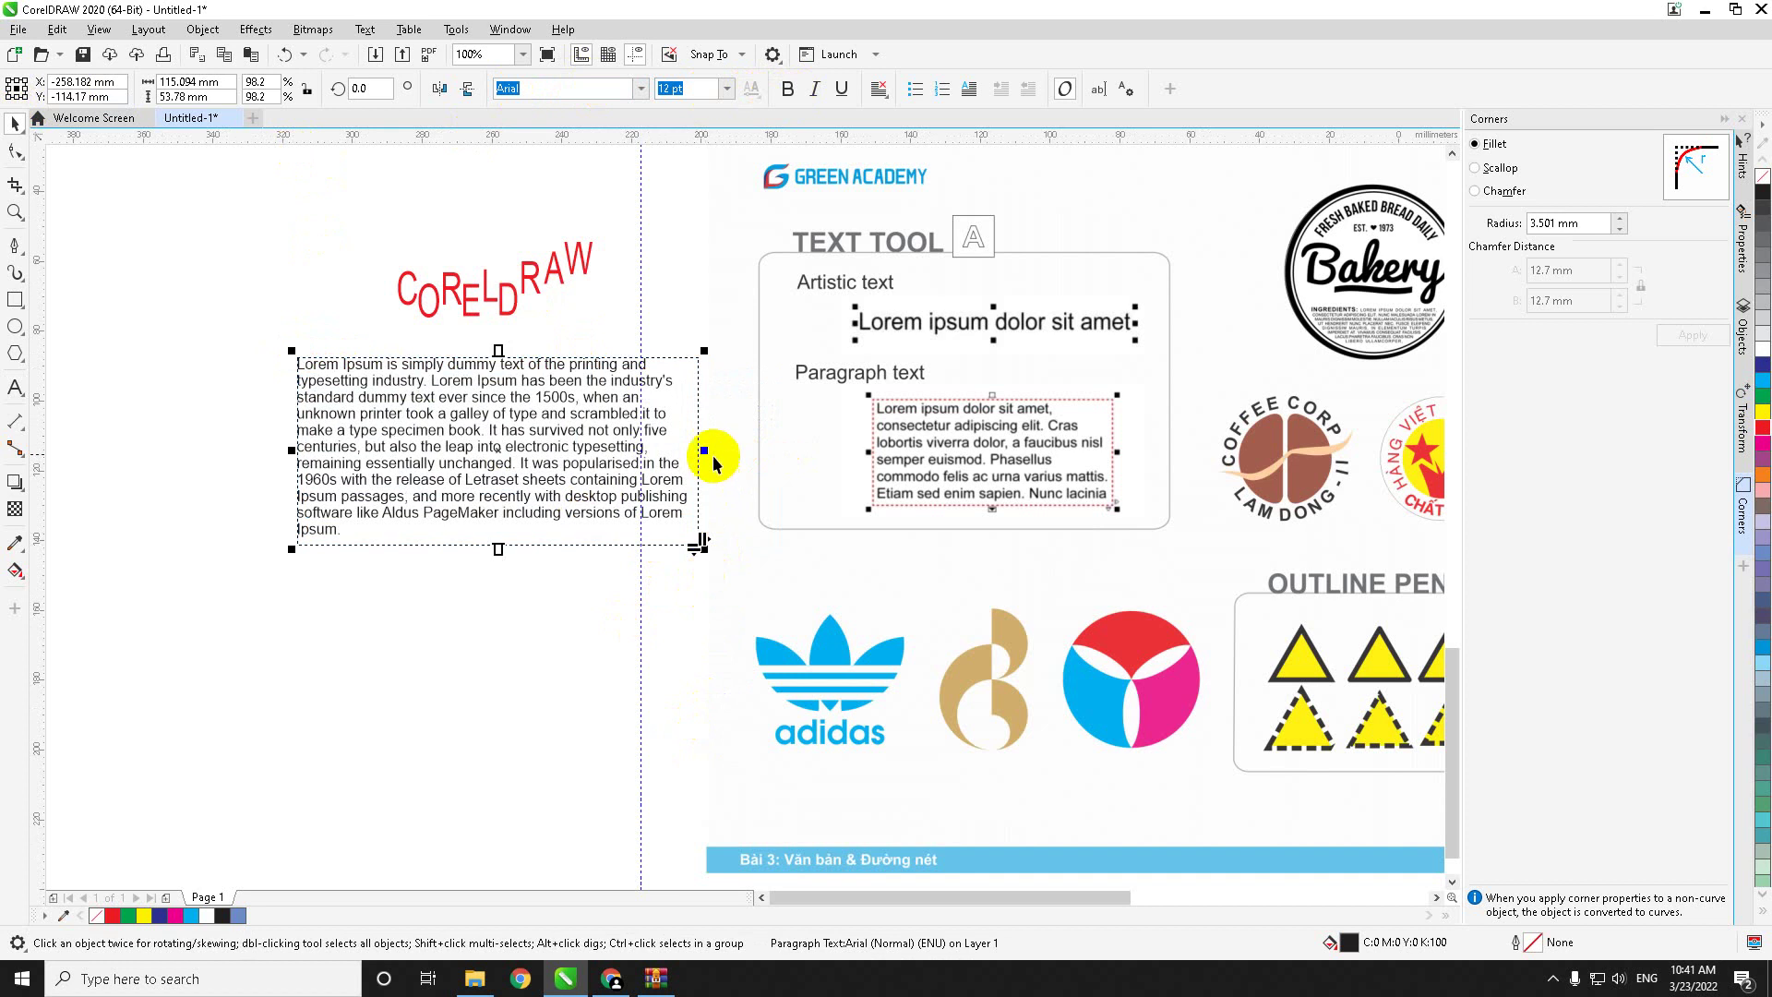
click(181, 460)
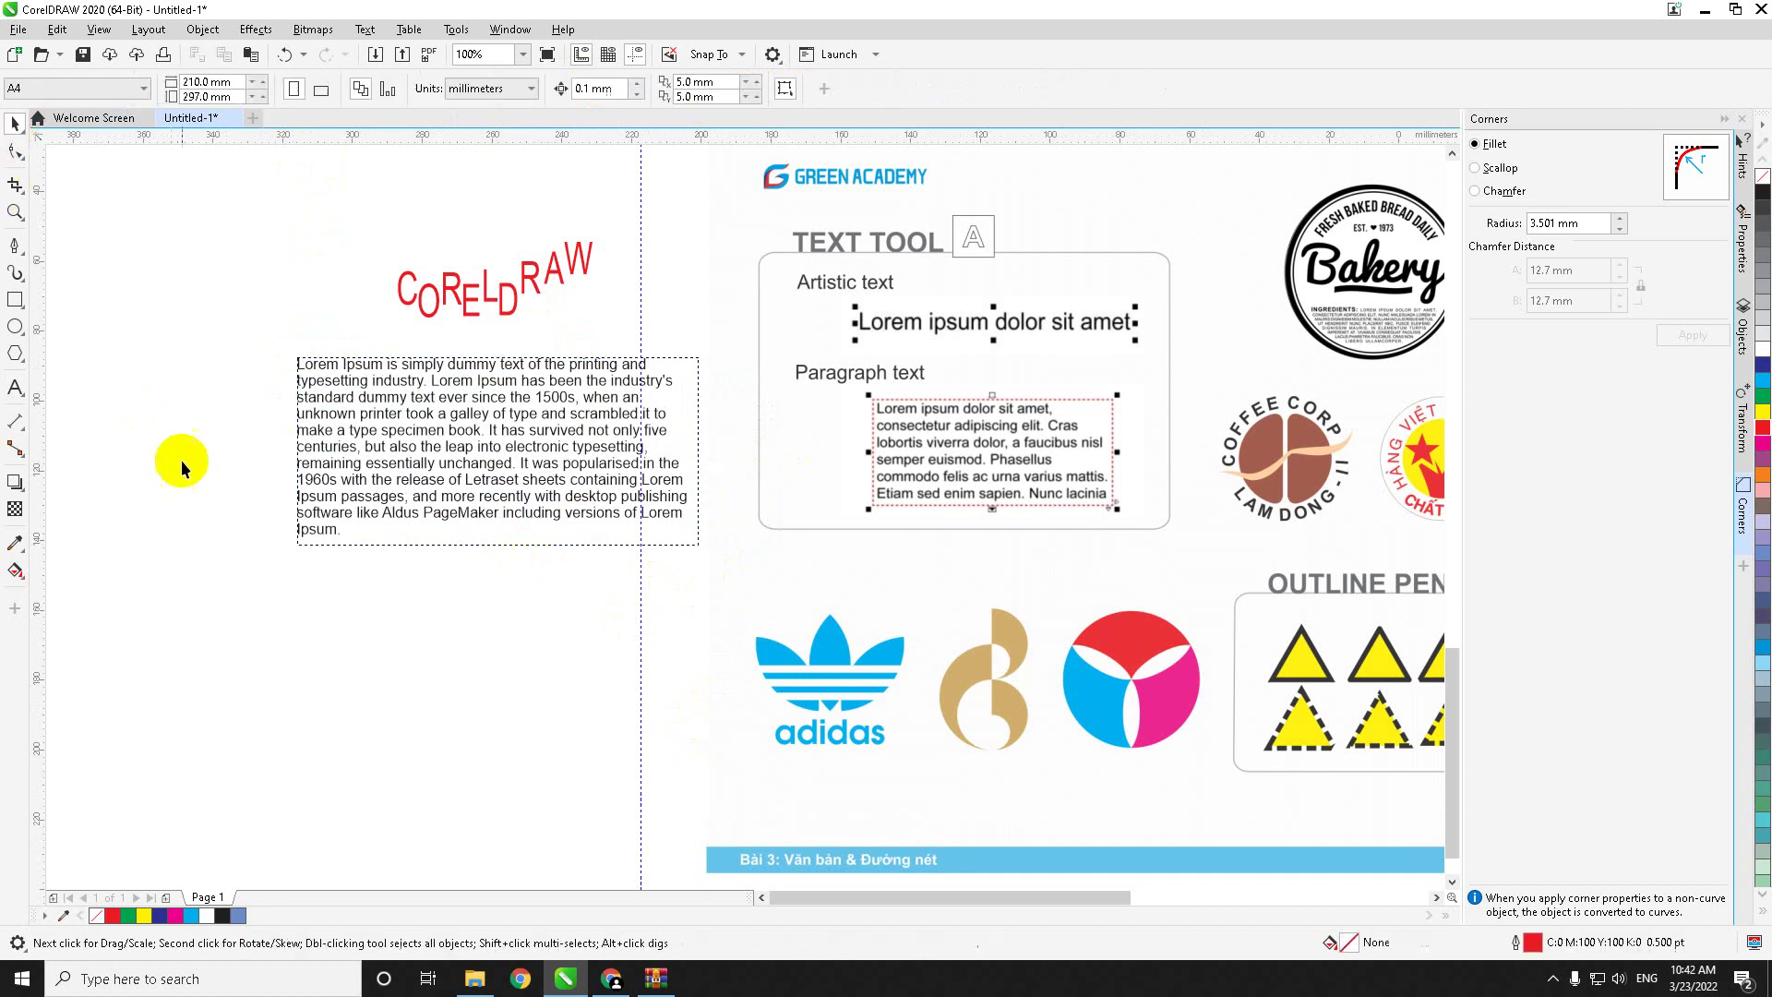
Step: Move the CORELDRAW lettering and the Lorem Ipsum paragraph together up and to the left, away from the lesson image
drag(704, 574, 378, 217)
drag(475, 446, 356, 390)
click(397, 652)
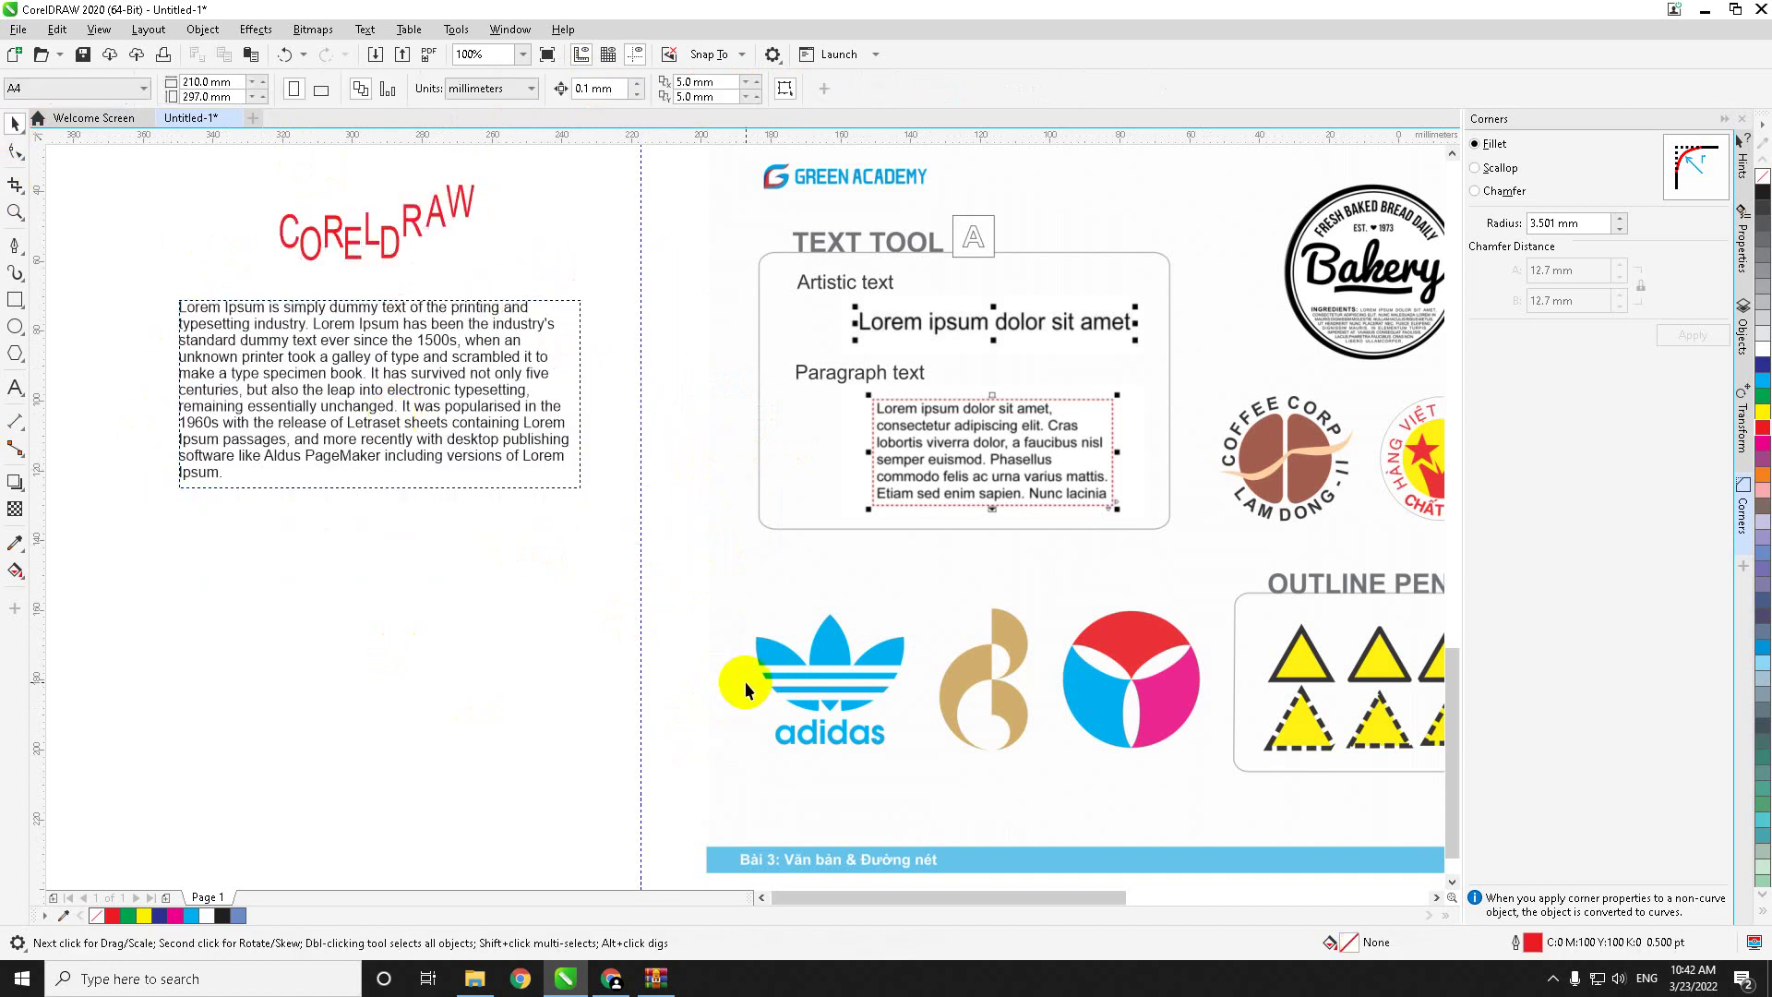
Step: Switch to File Explorer and open the network location \\P505
drag(745, 681, 645, 626)
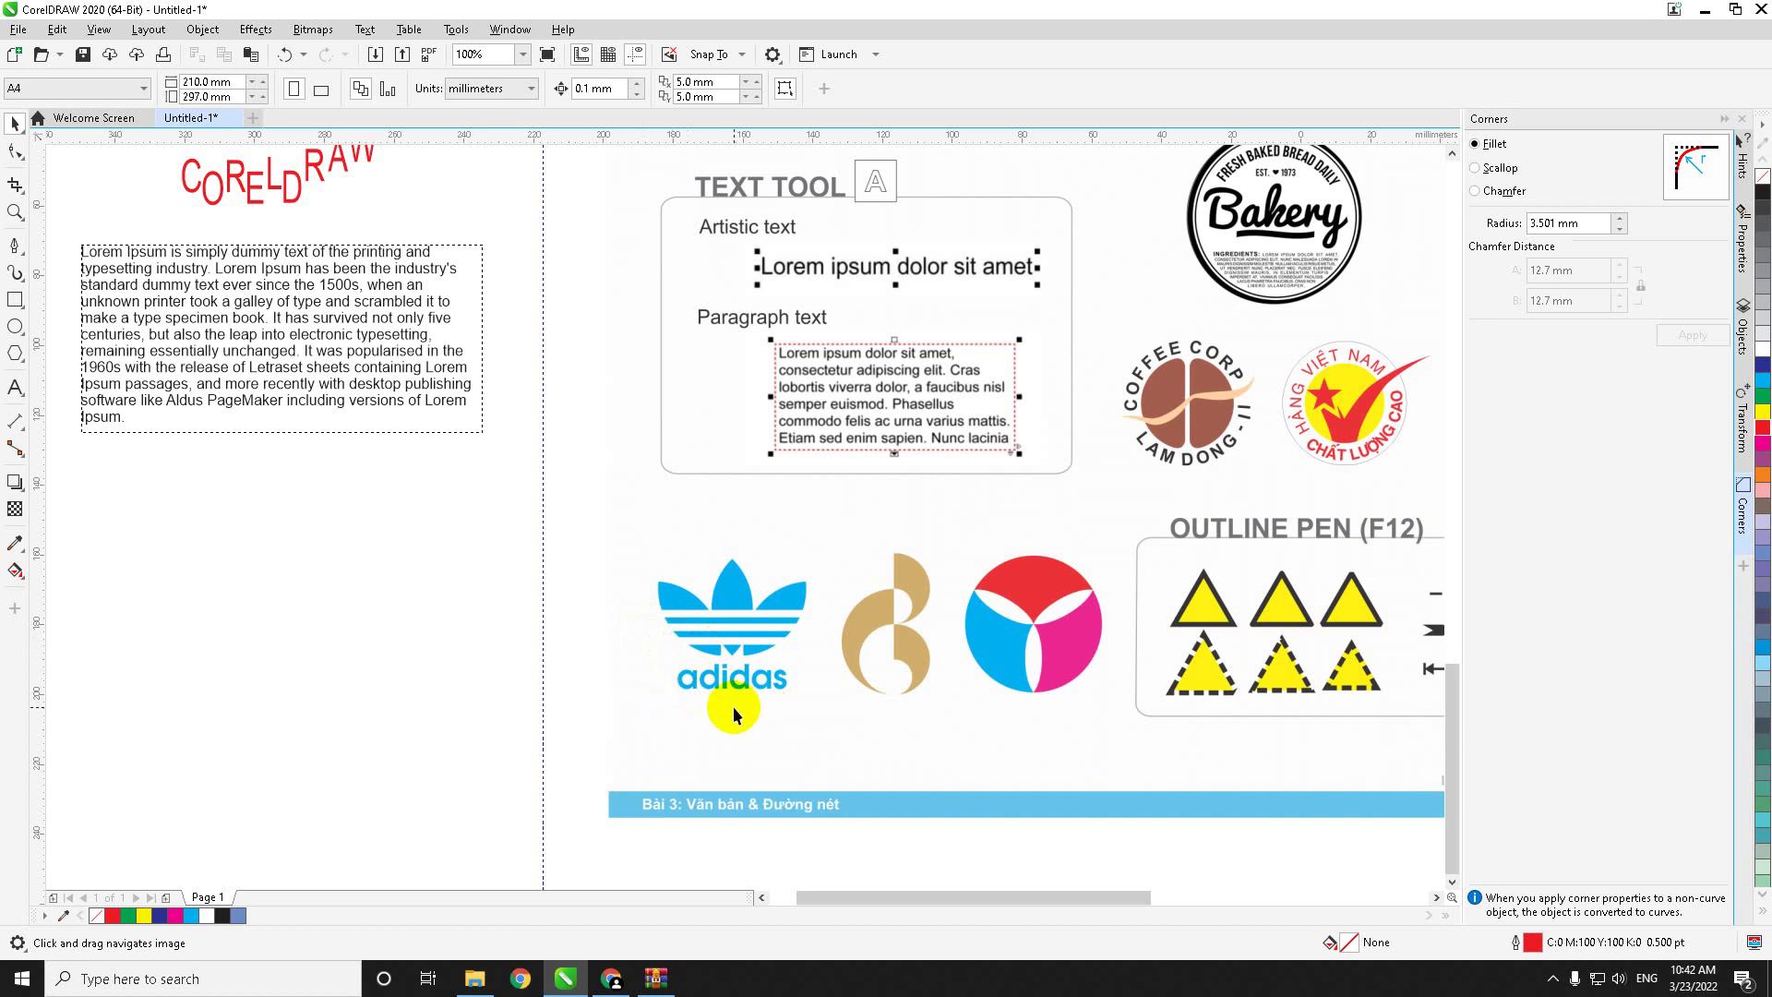
scroll(733, 706, up, 2)
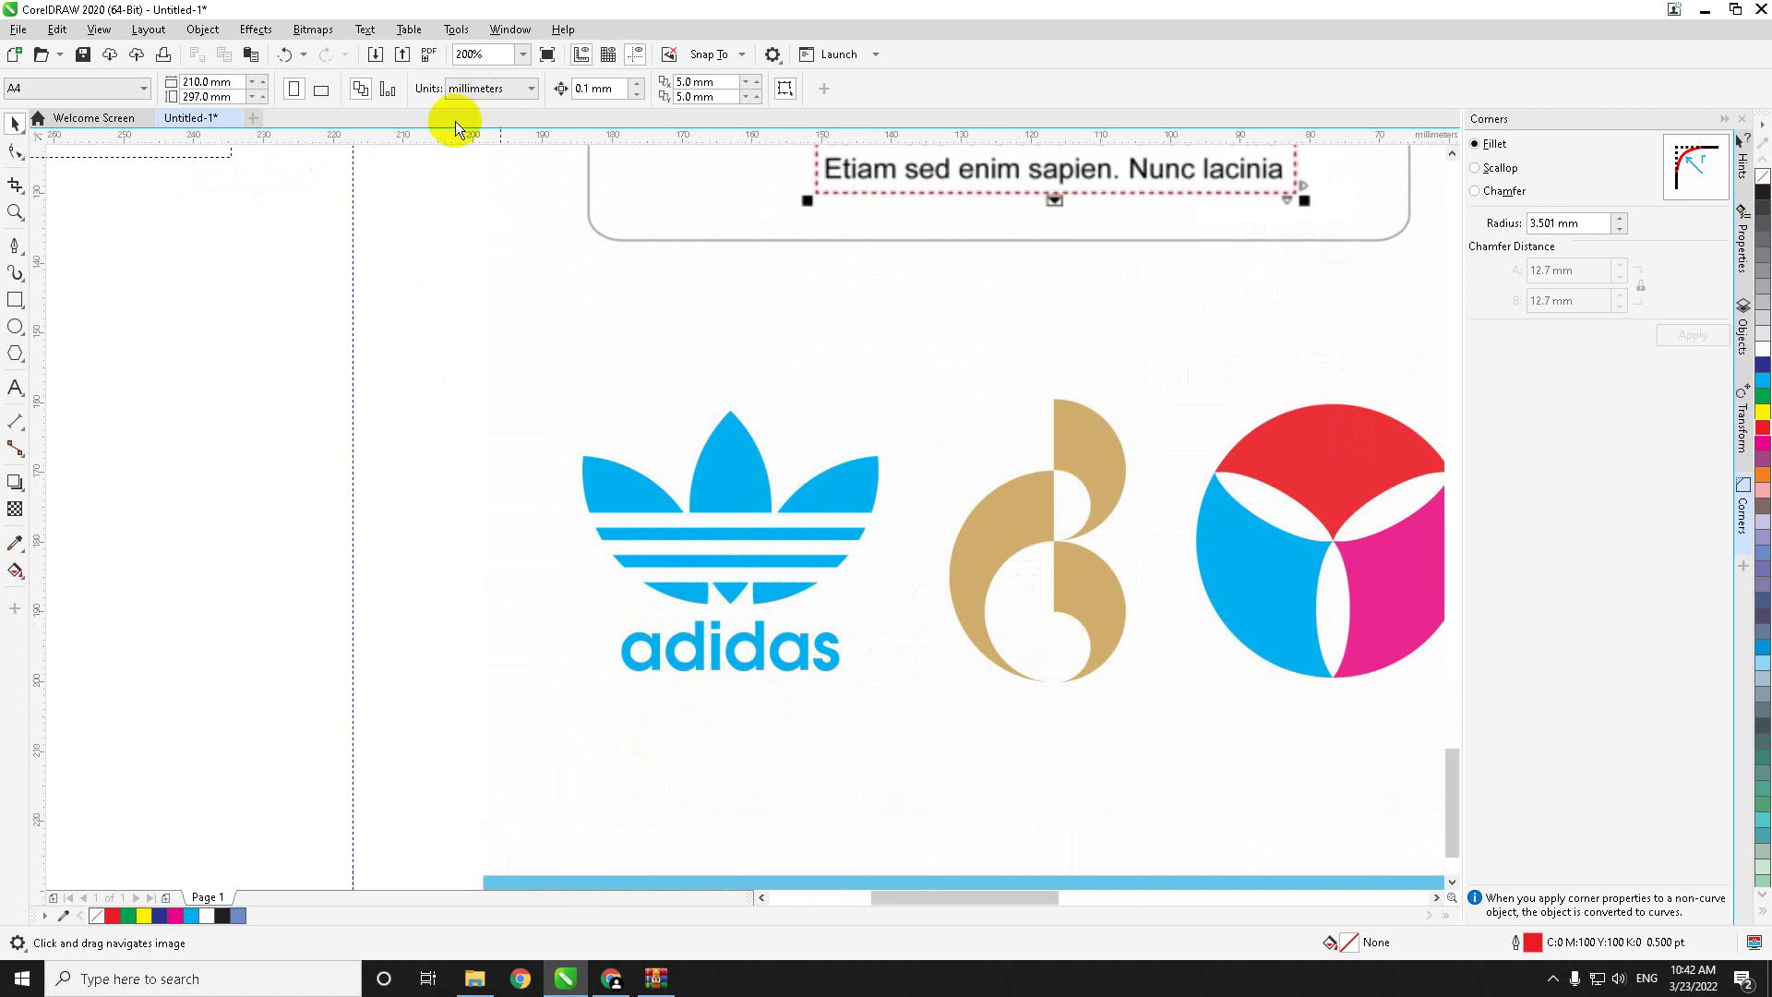
click(476, 976)
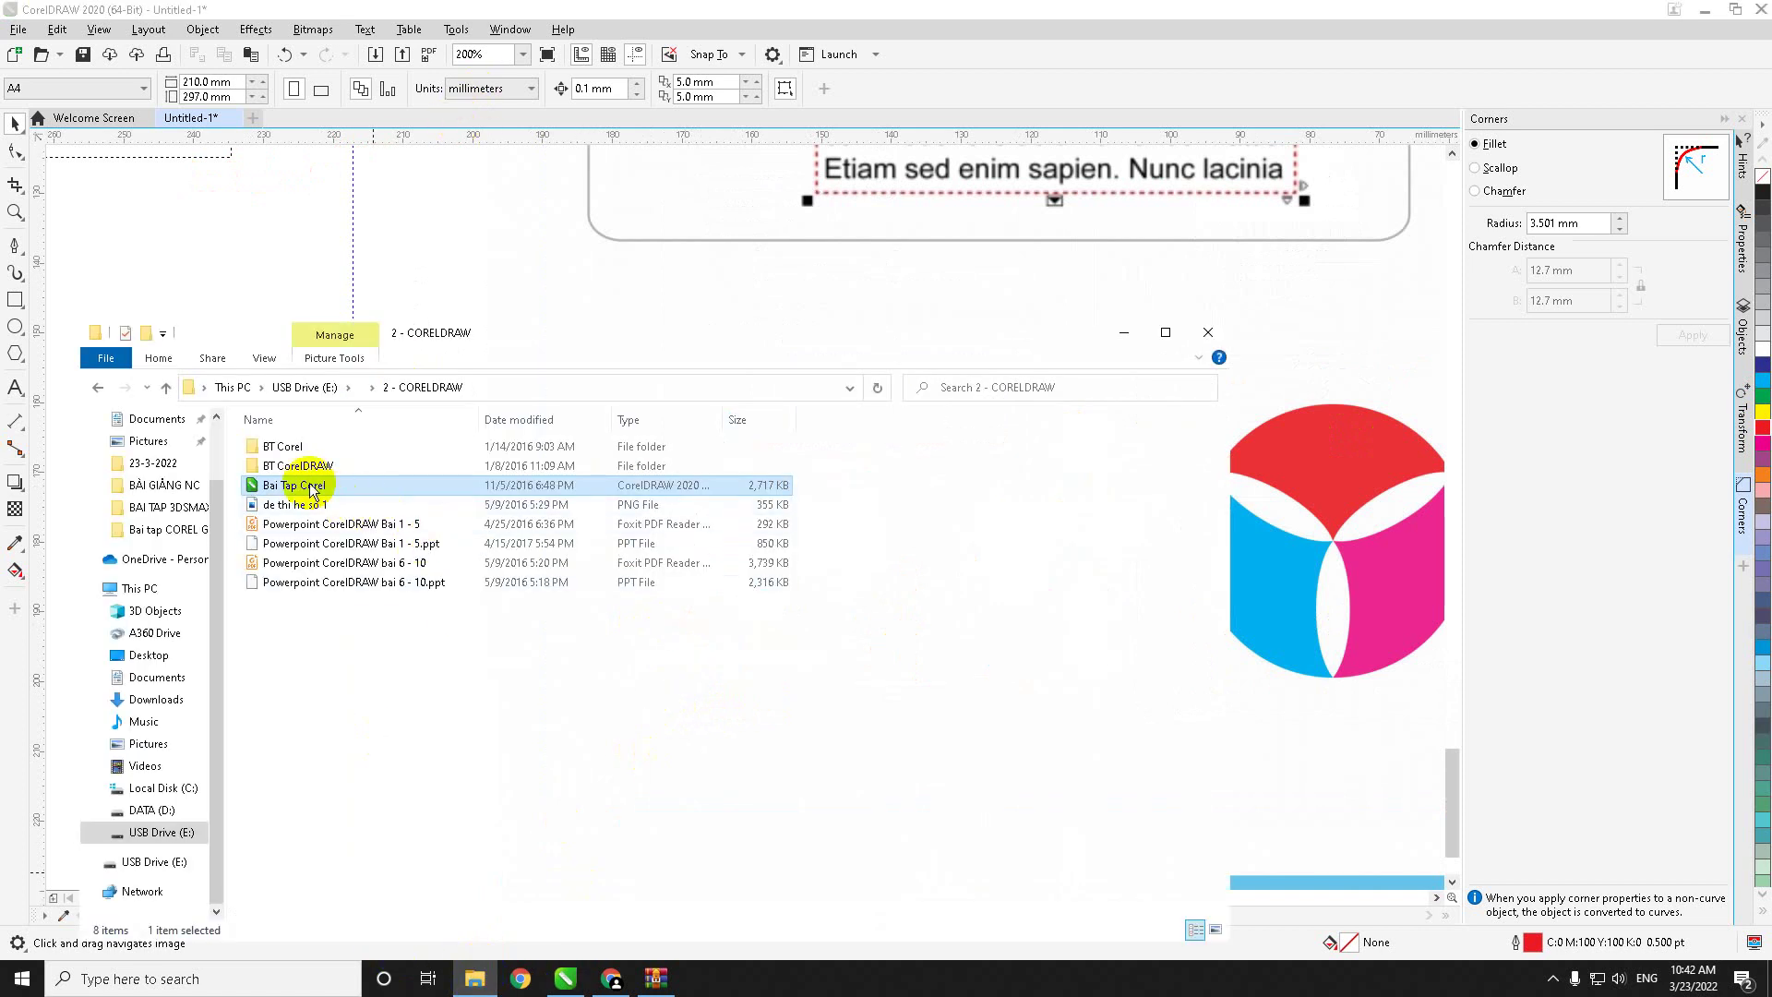
click(166, 811)
click(412, 389)
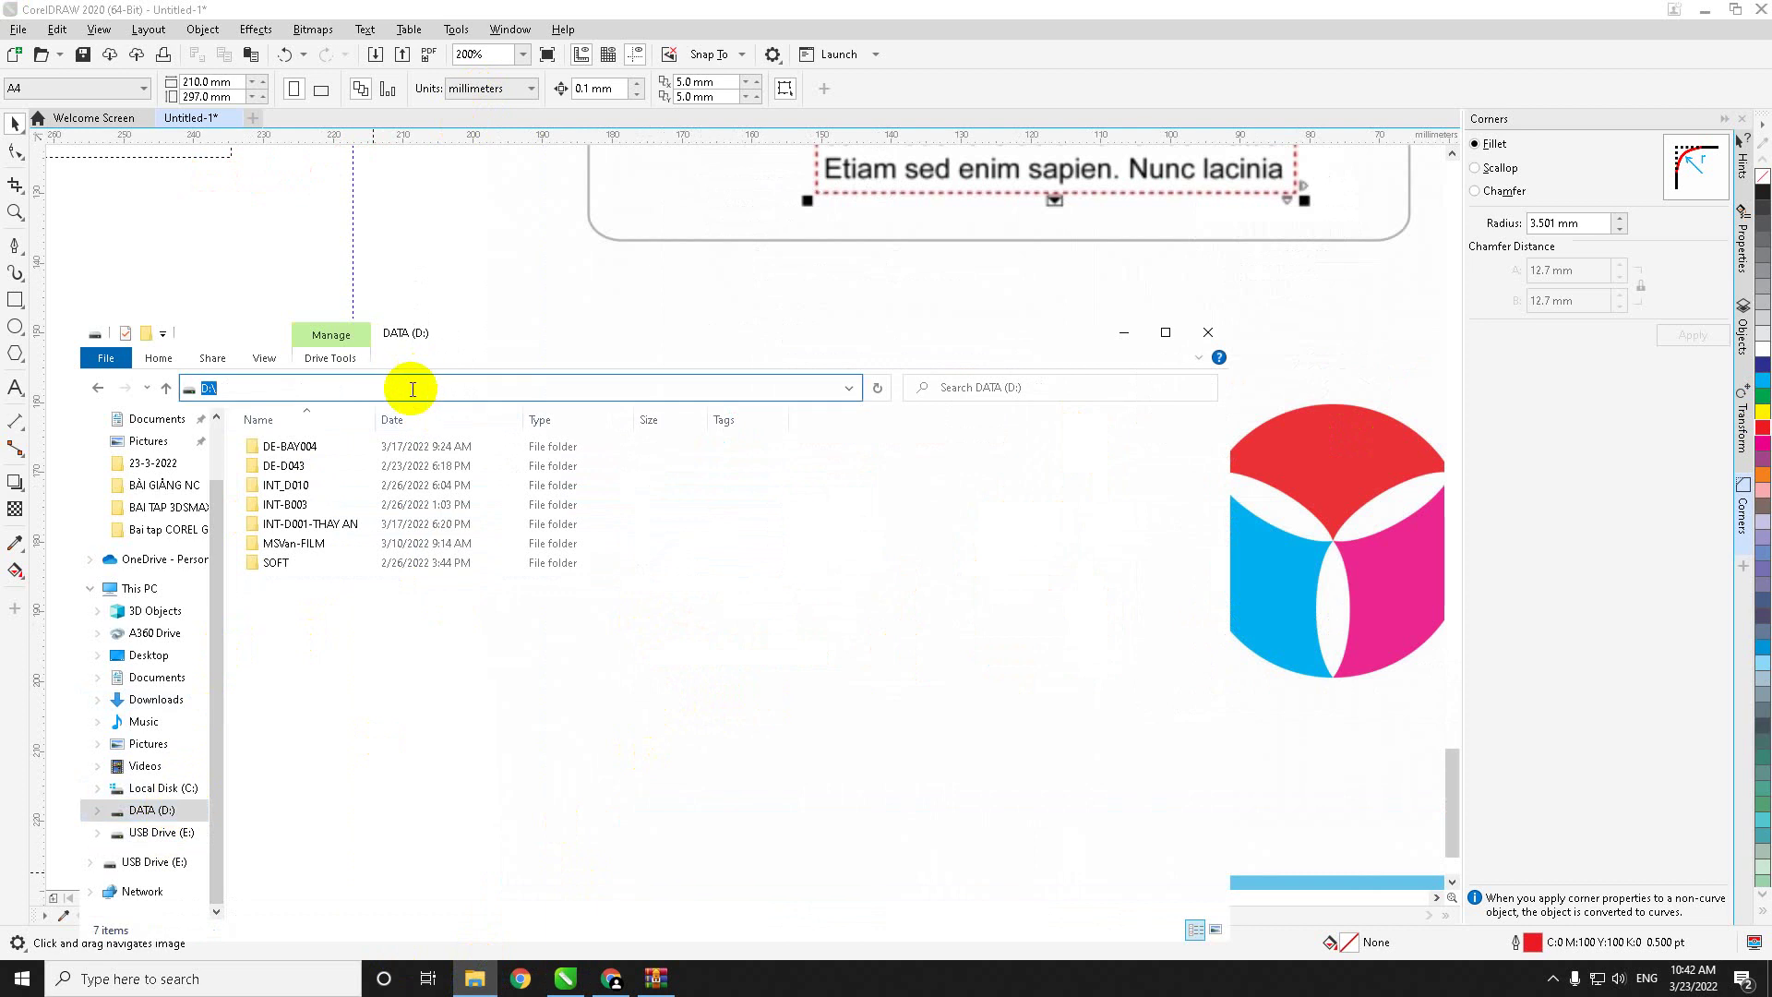
text(\\P505)
key(Return)
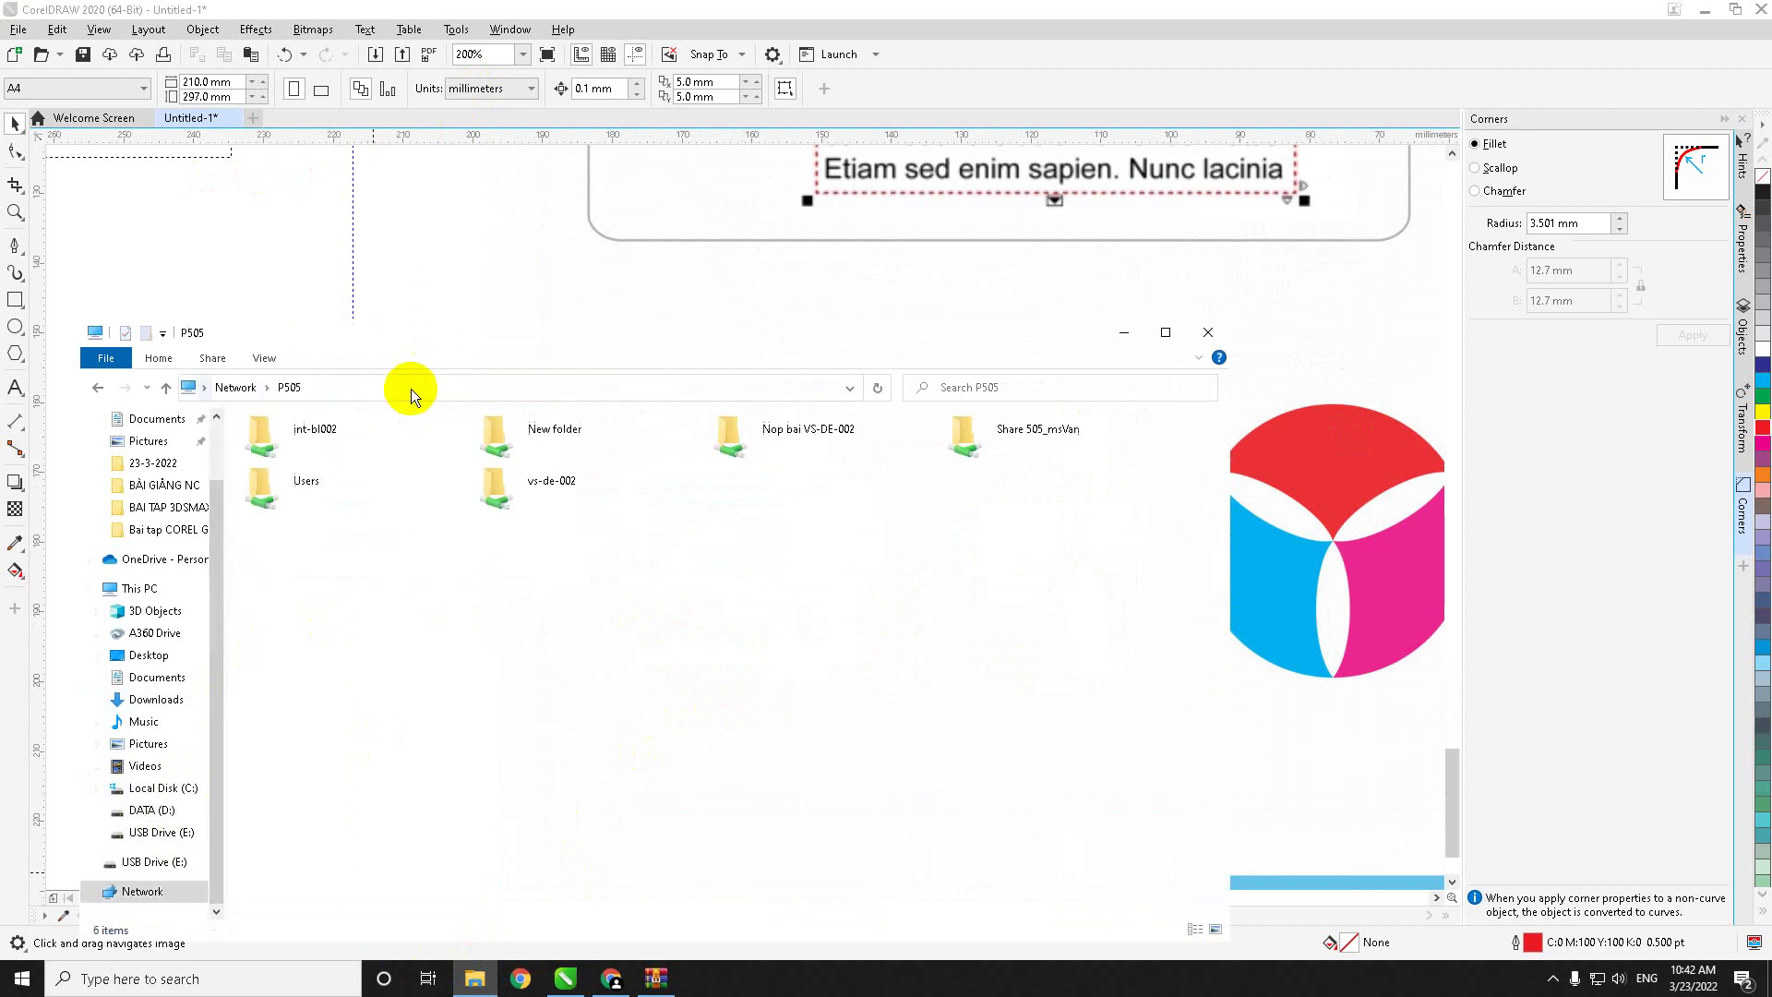
Step: Open the shared folder vs-de-002, go through CorelDraw and Bai tap COREL GREEN, and open the innermost adidas folder containing the fonts
double_click(514, 485)
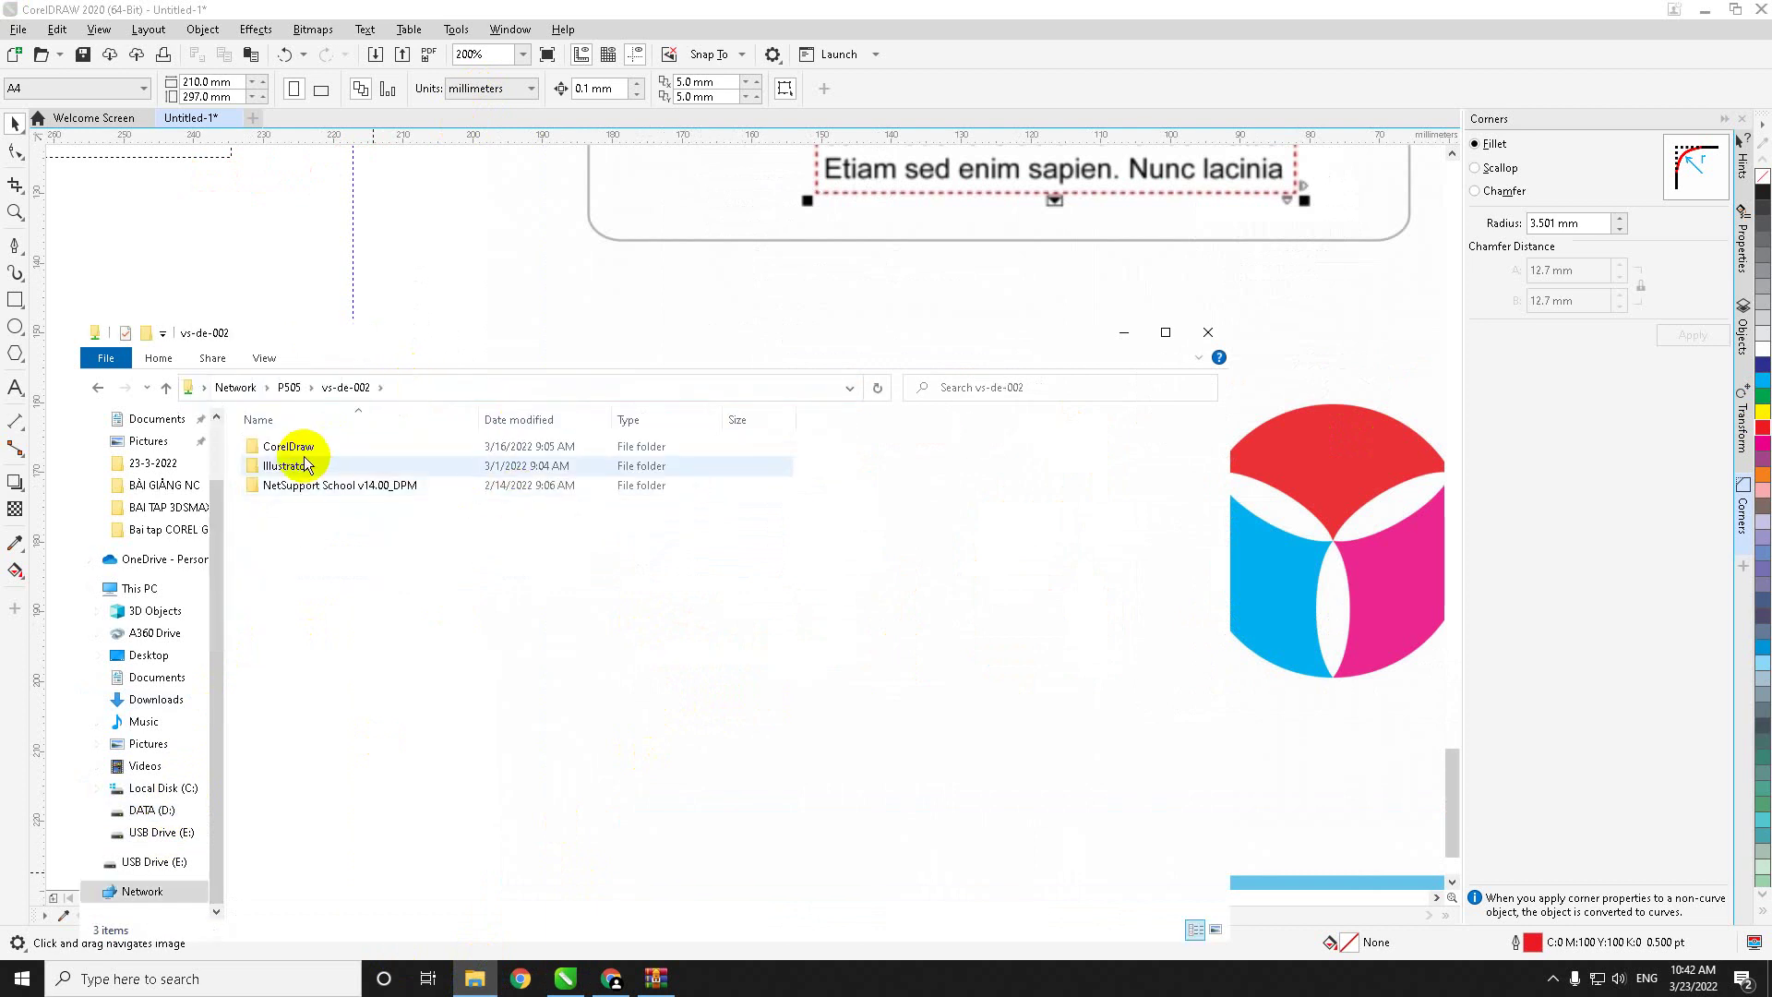
double_click(288, 447)
double_click(286, 447)
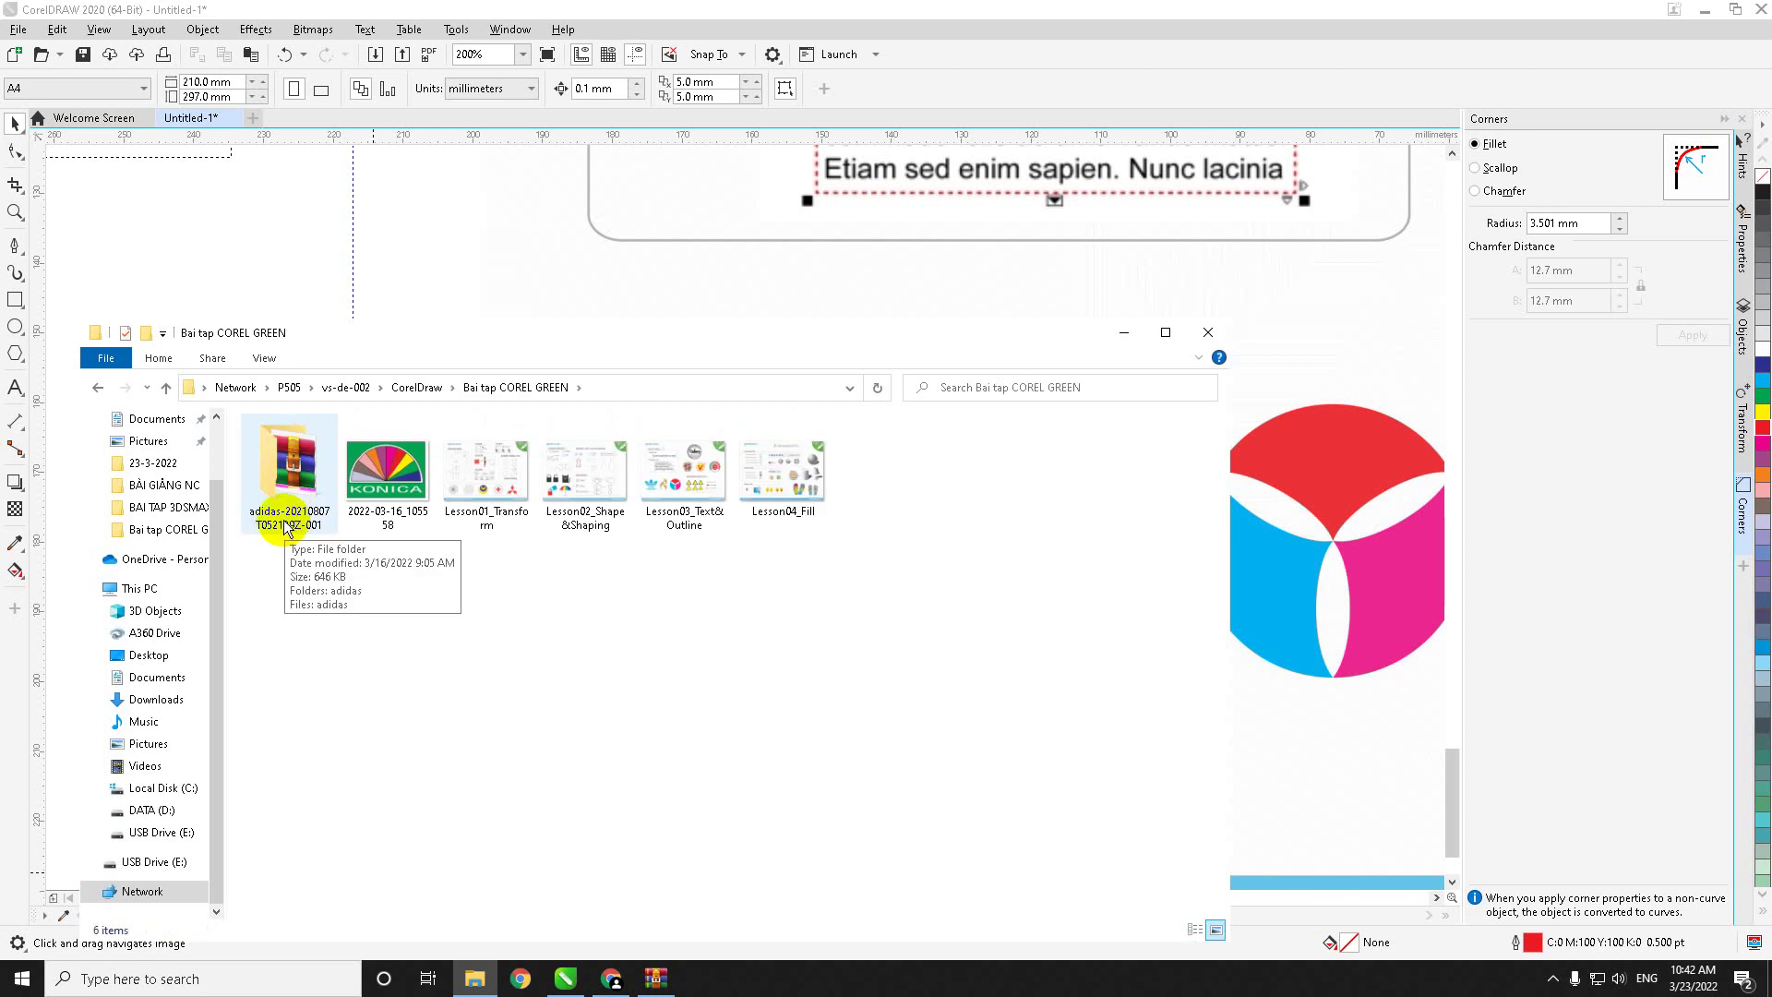
double_click(284, 523)
double_click(276, 446)
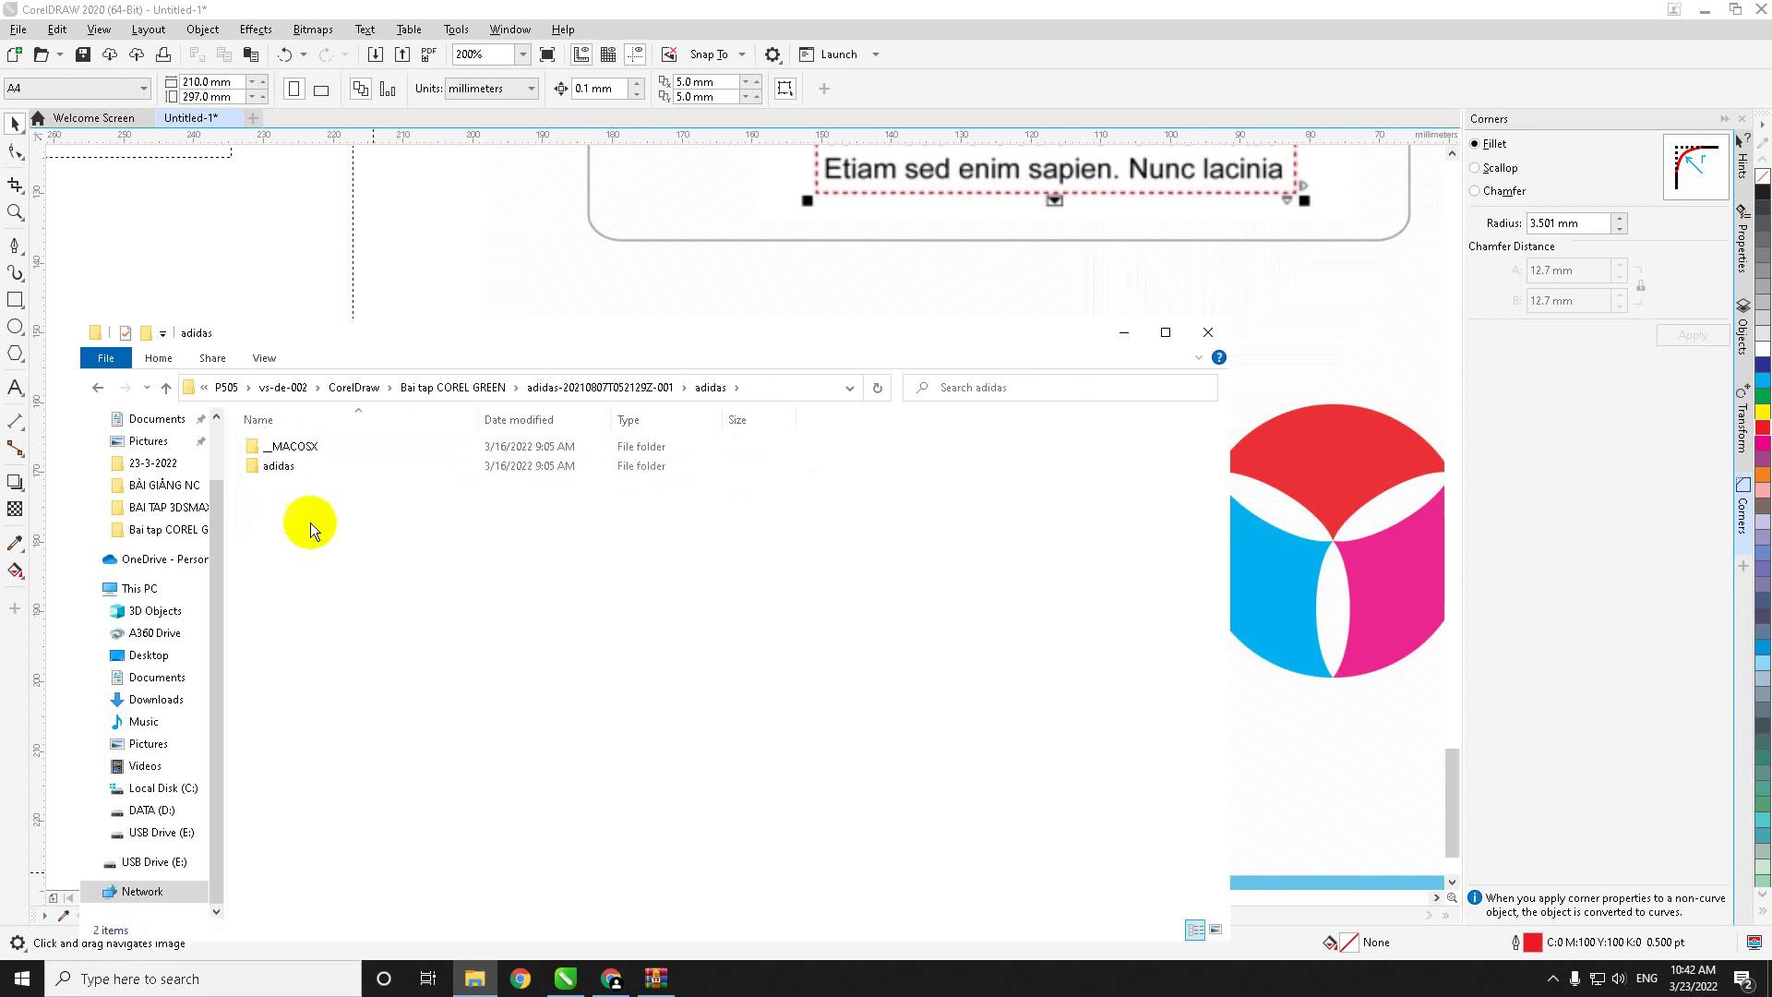
double_click(282, 466)
Step: Install the four texgyreadventor font files: bold, bolditalic, italic and regular
drag(353, 583, 291, 474)
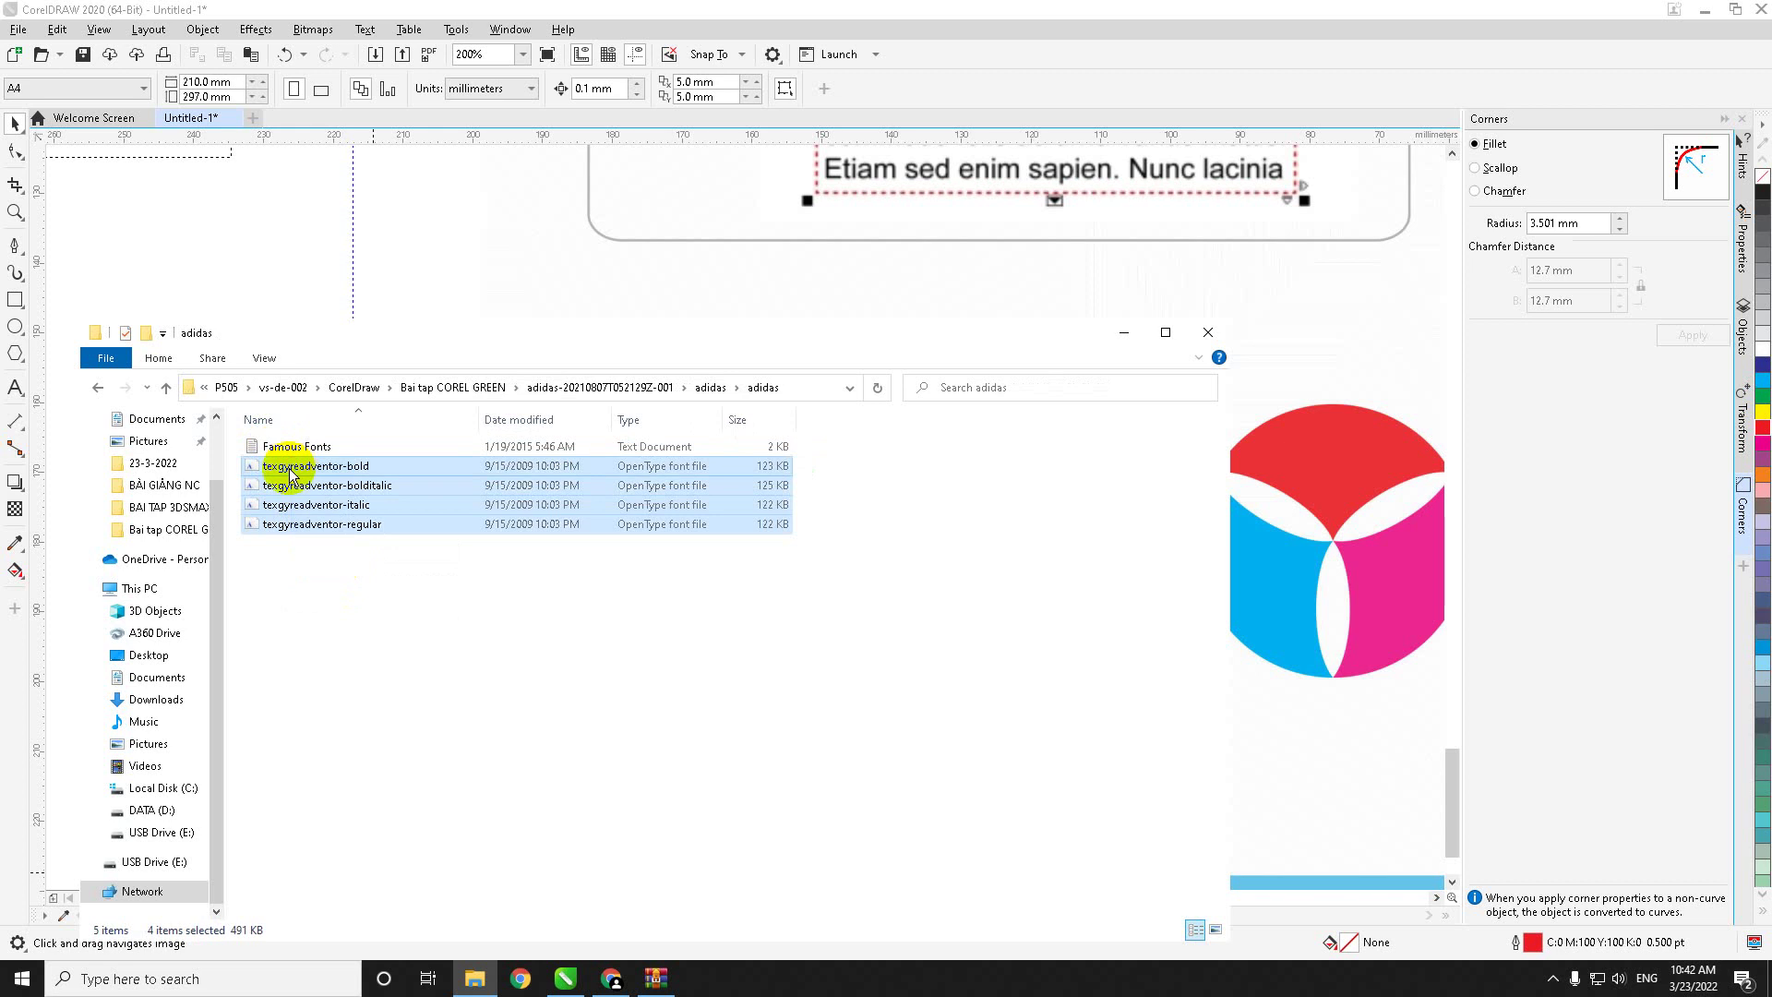
right_click(290, 474)
click(330, 540)
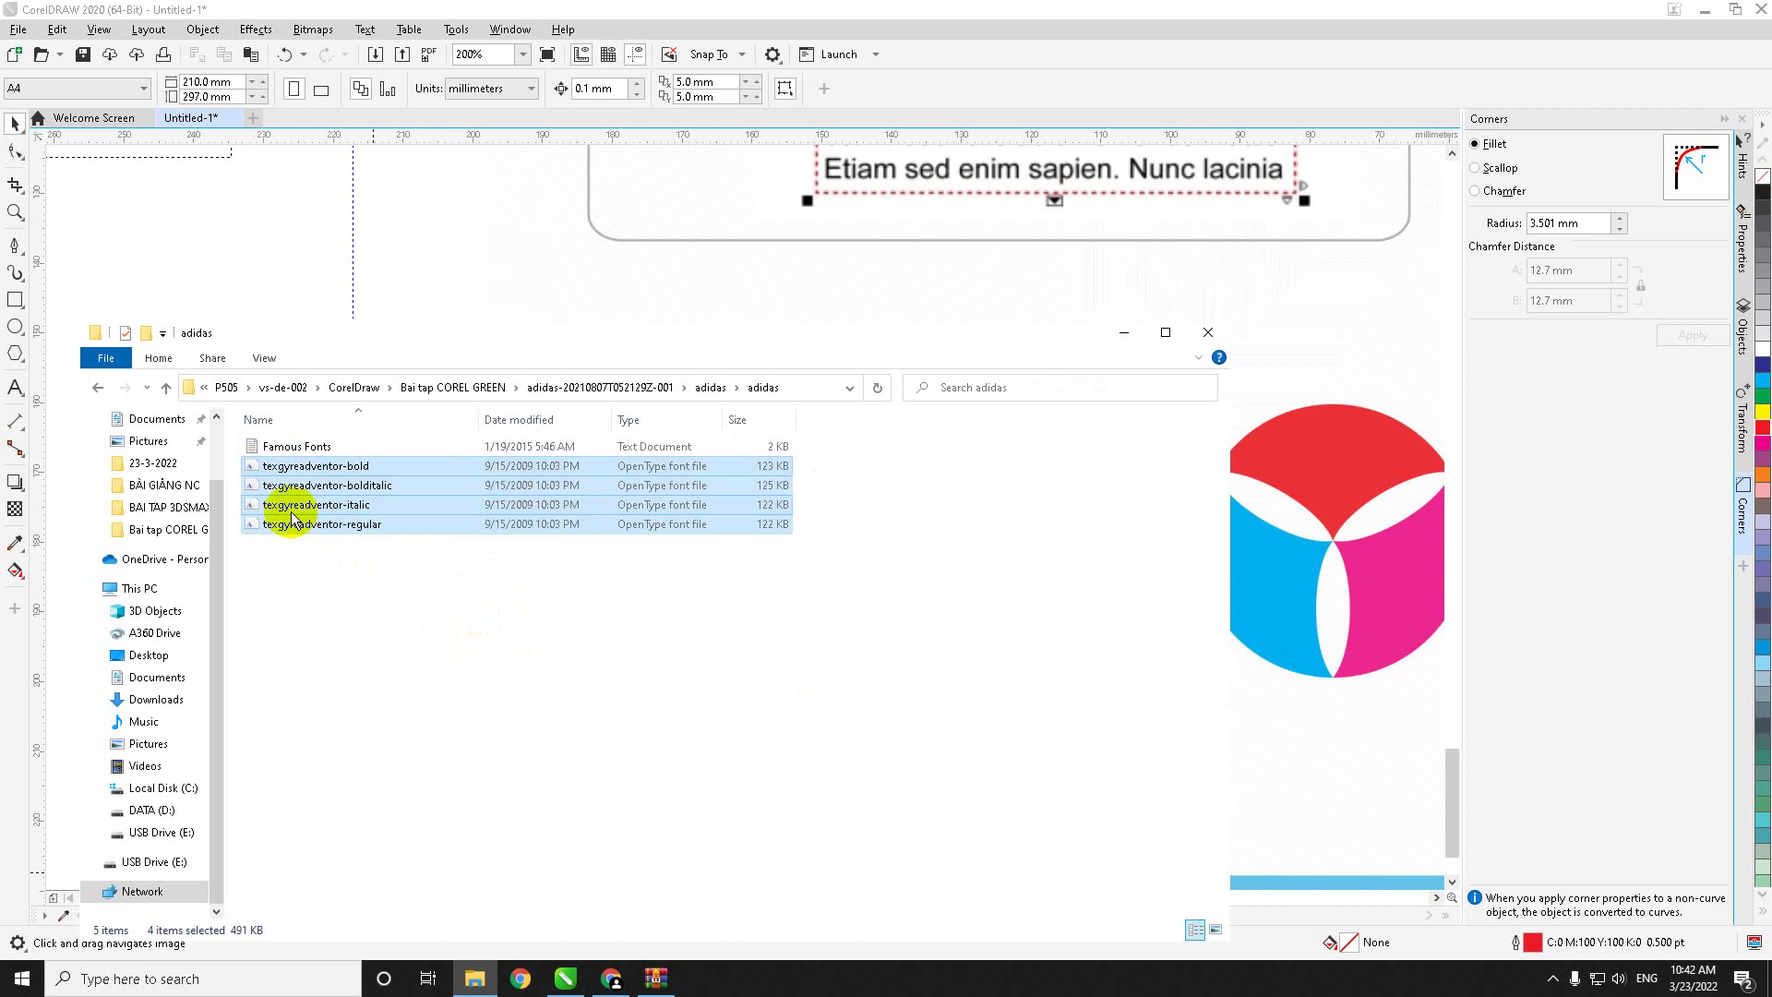
Step: Switch back to CorelDRAW and trace the adidas logo's middle leaf with the Pen tool as a closed curve about 12 by 27 mm
click(565, 978)
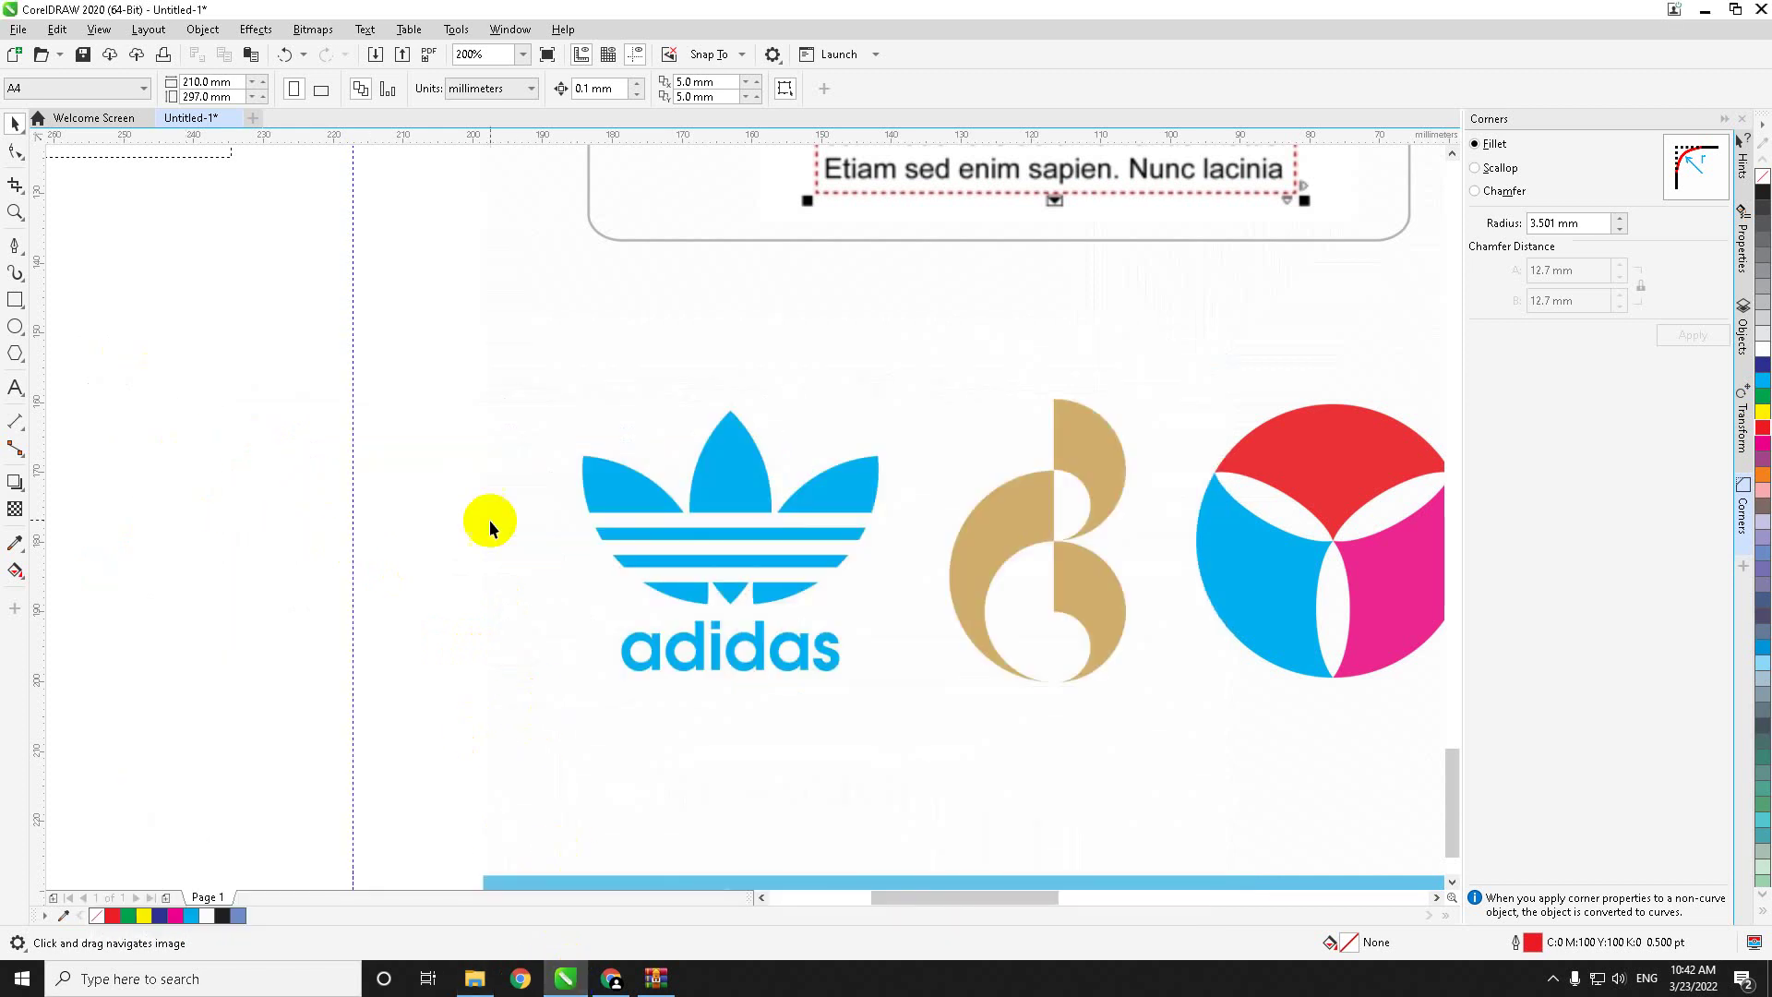
click(15, 246)
scroll(654, 508, up, 2)
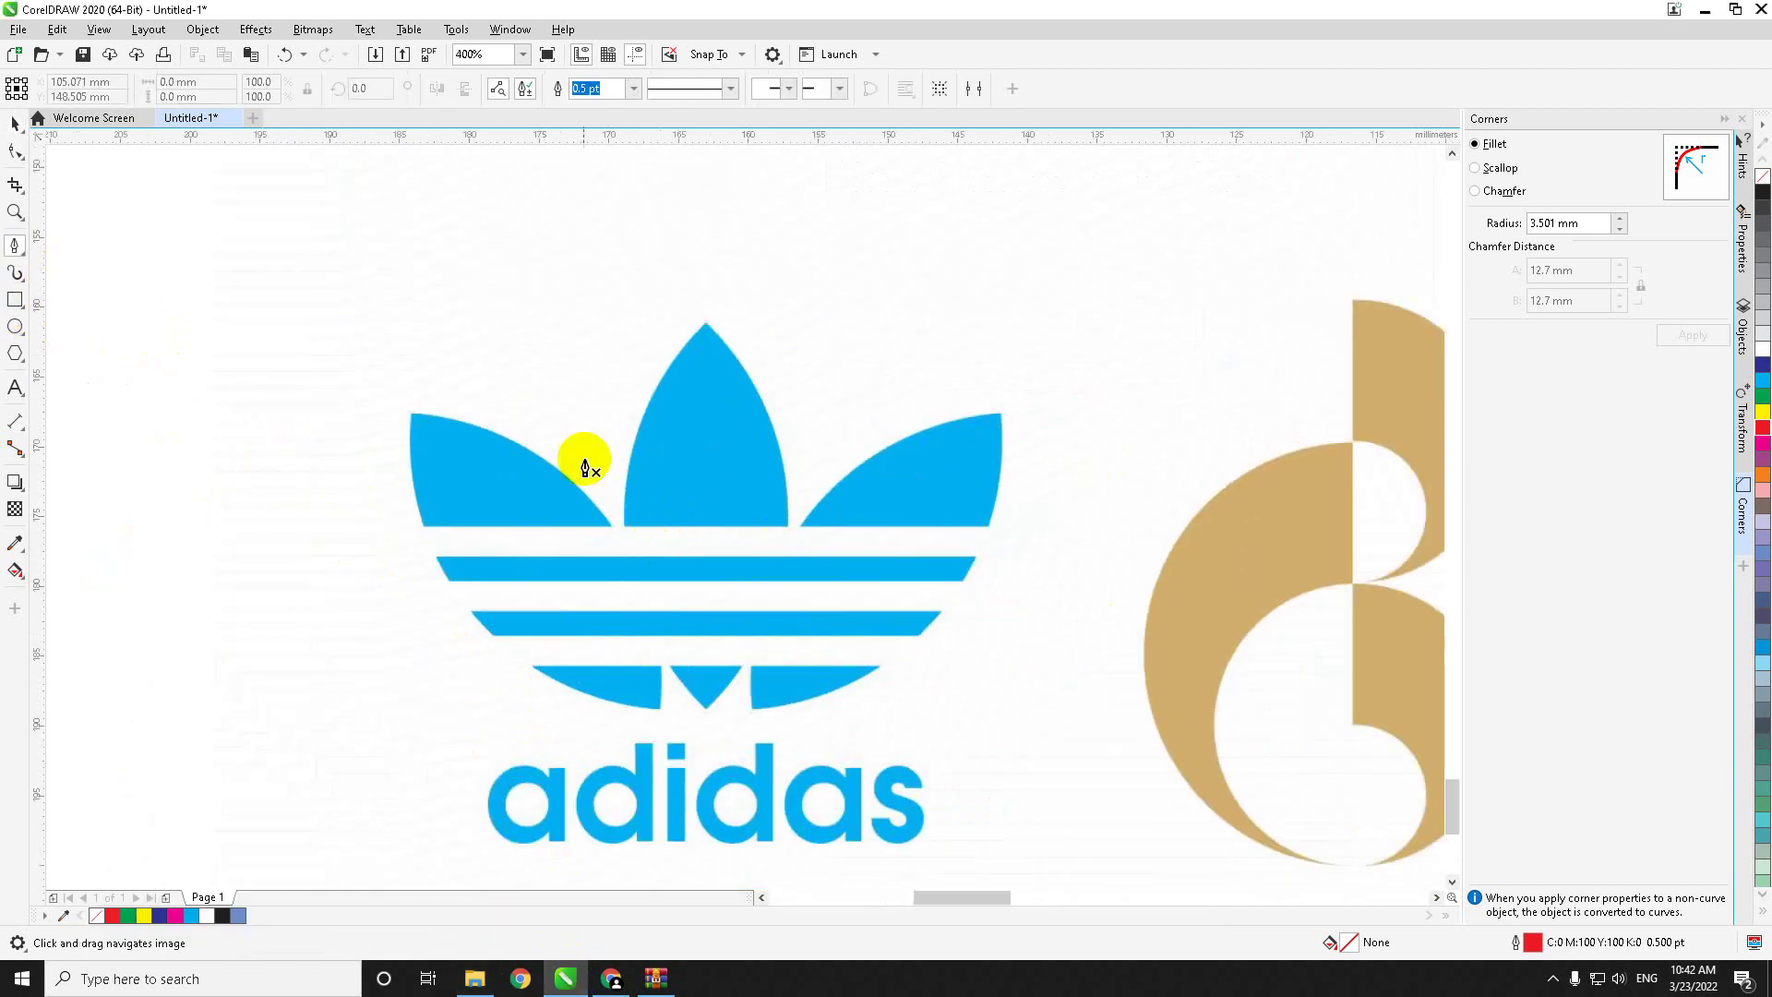
click(707, 327)
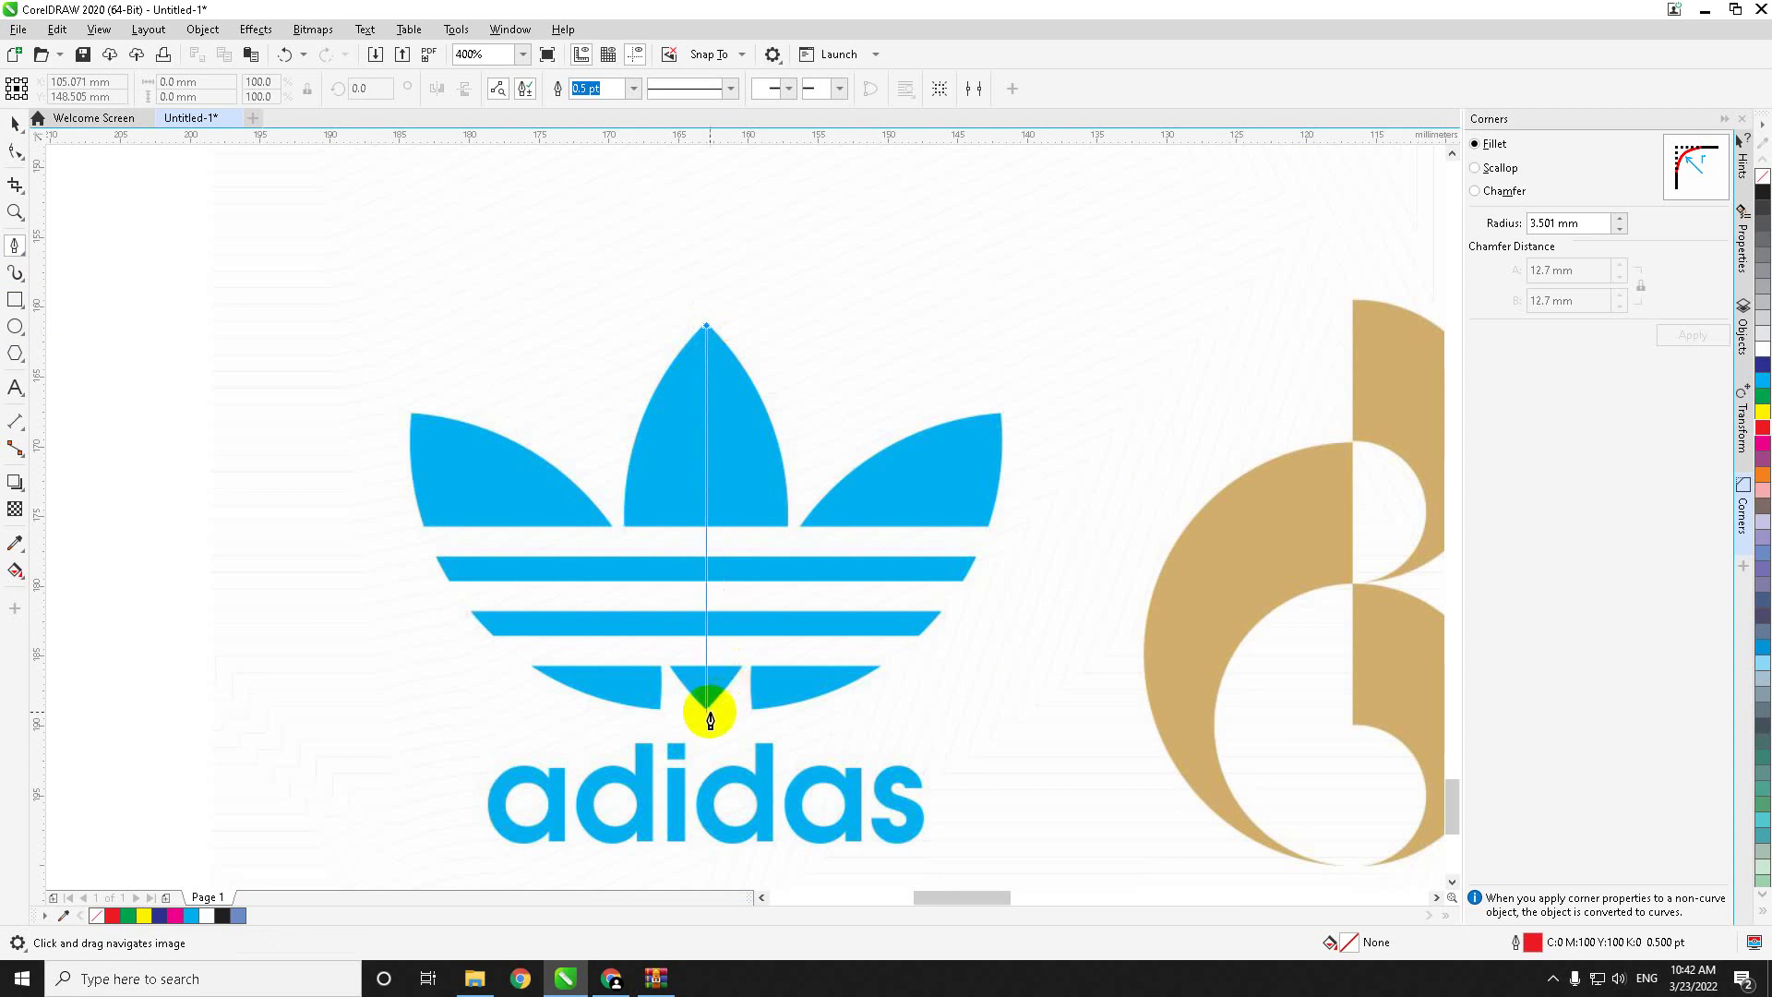
drag(706, 711, 891, 816)
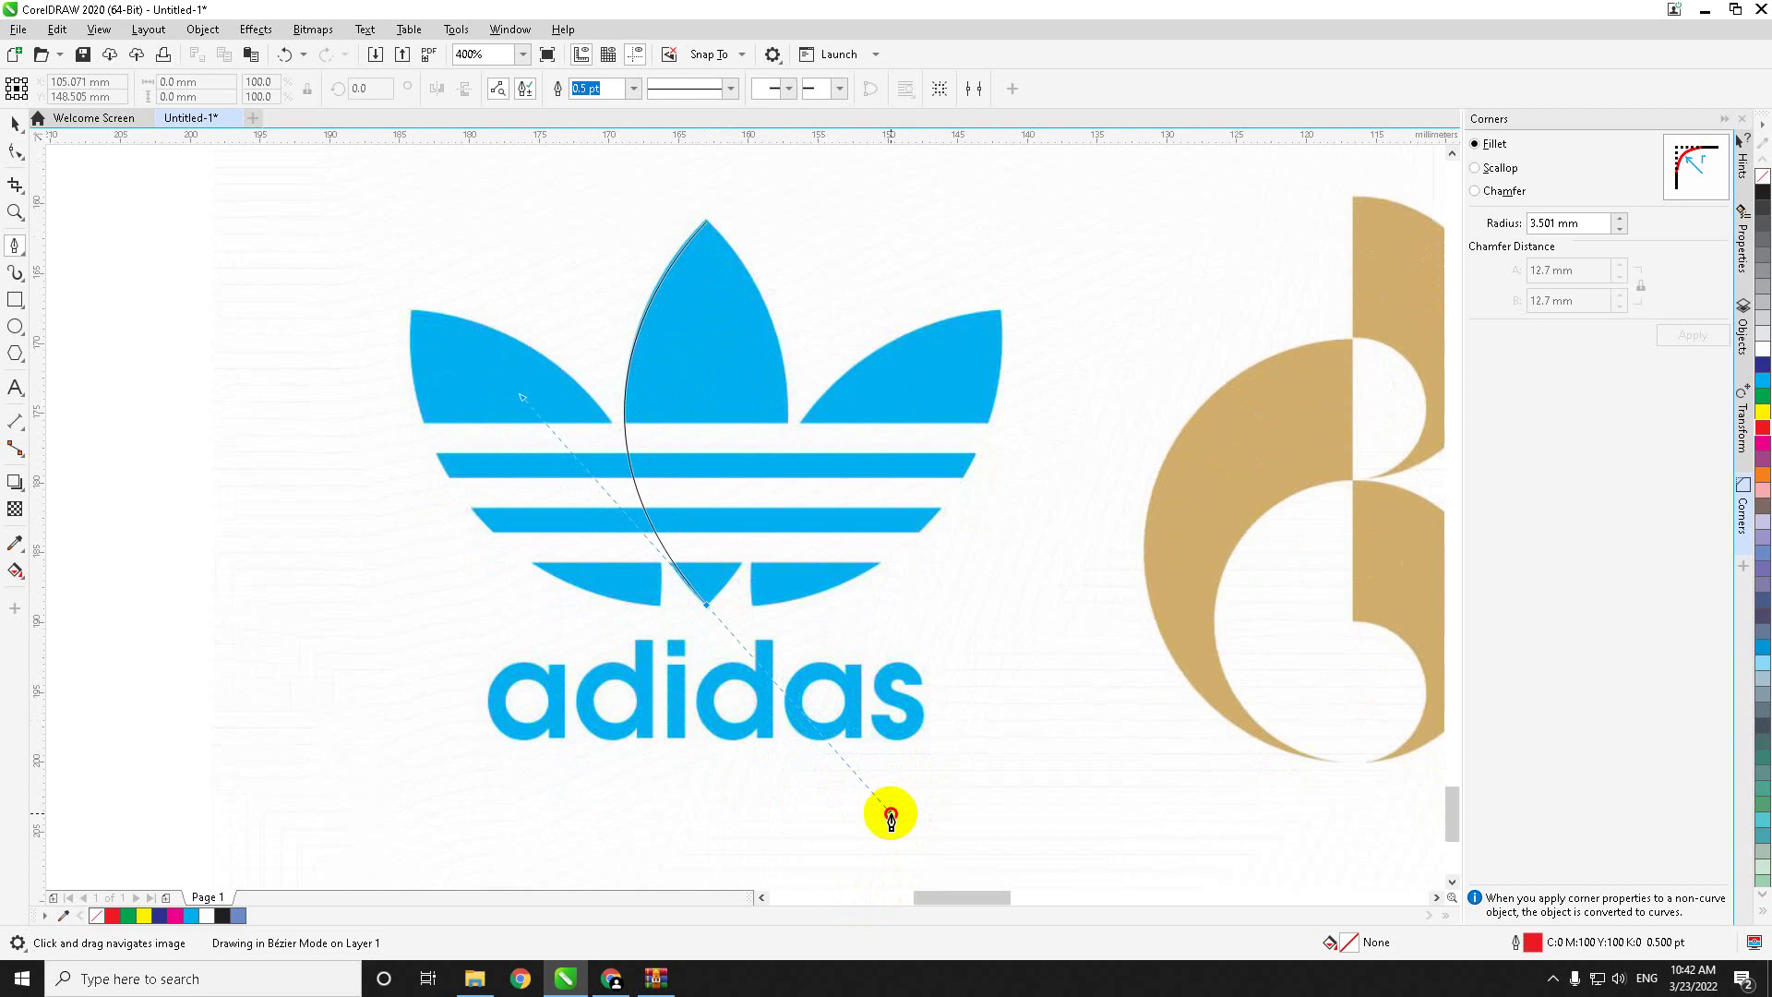
drag(892, 816, 892, 815)
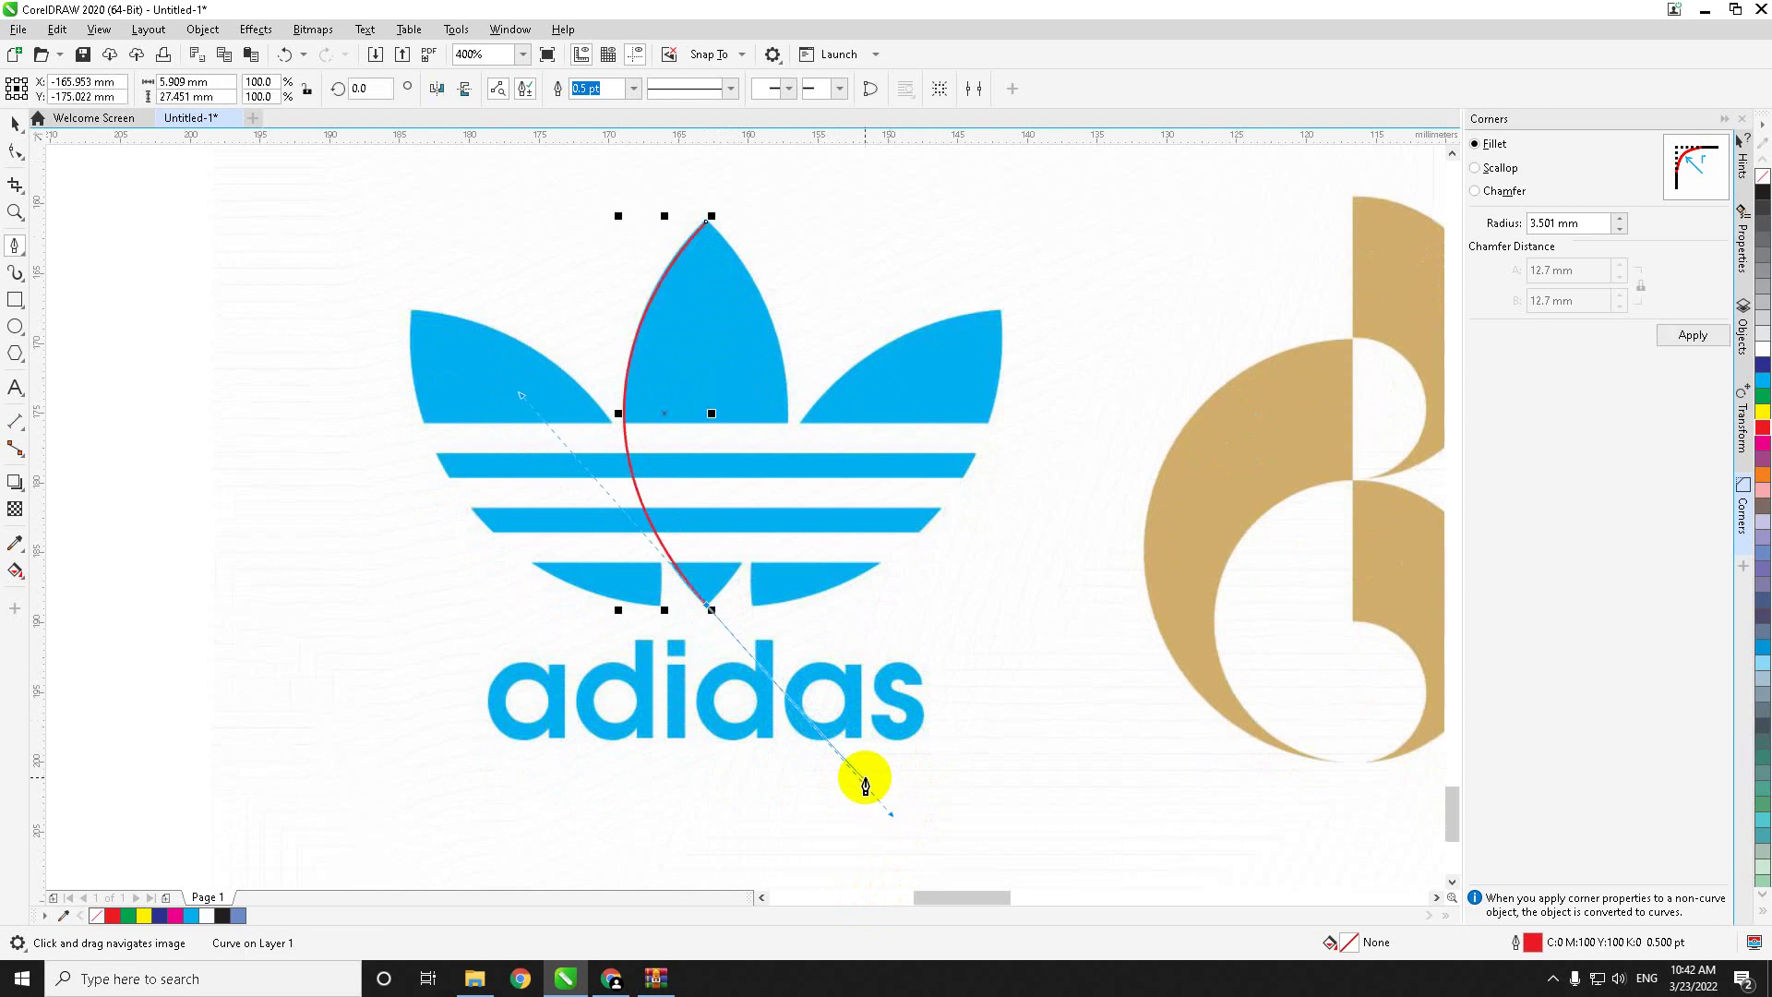
click(707, 610)
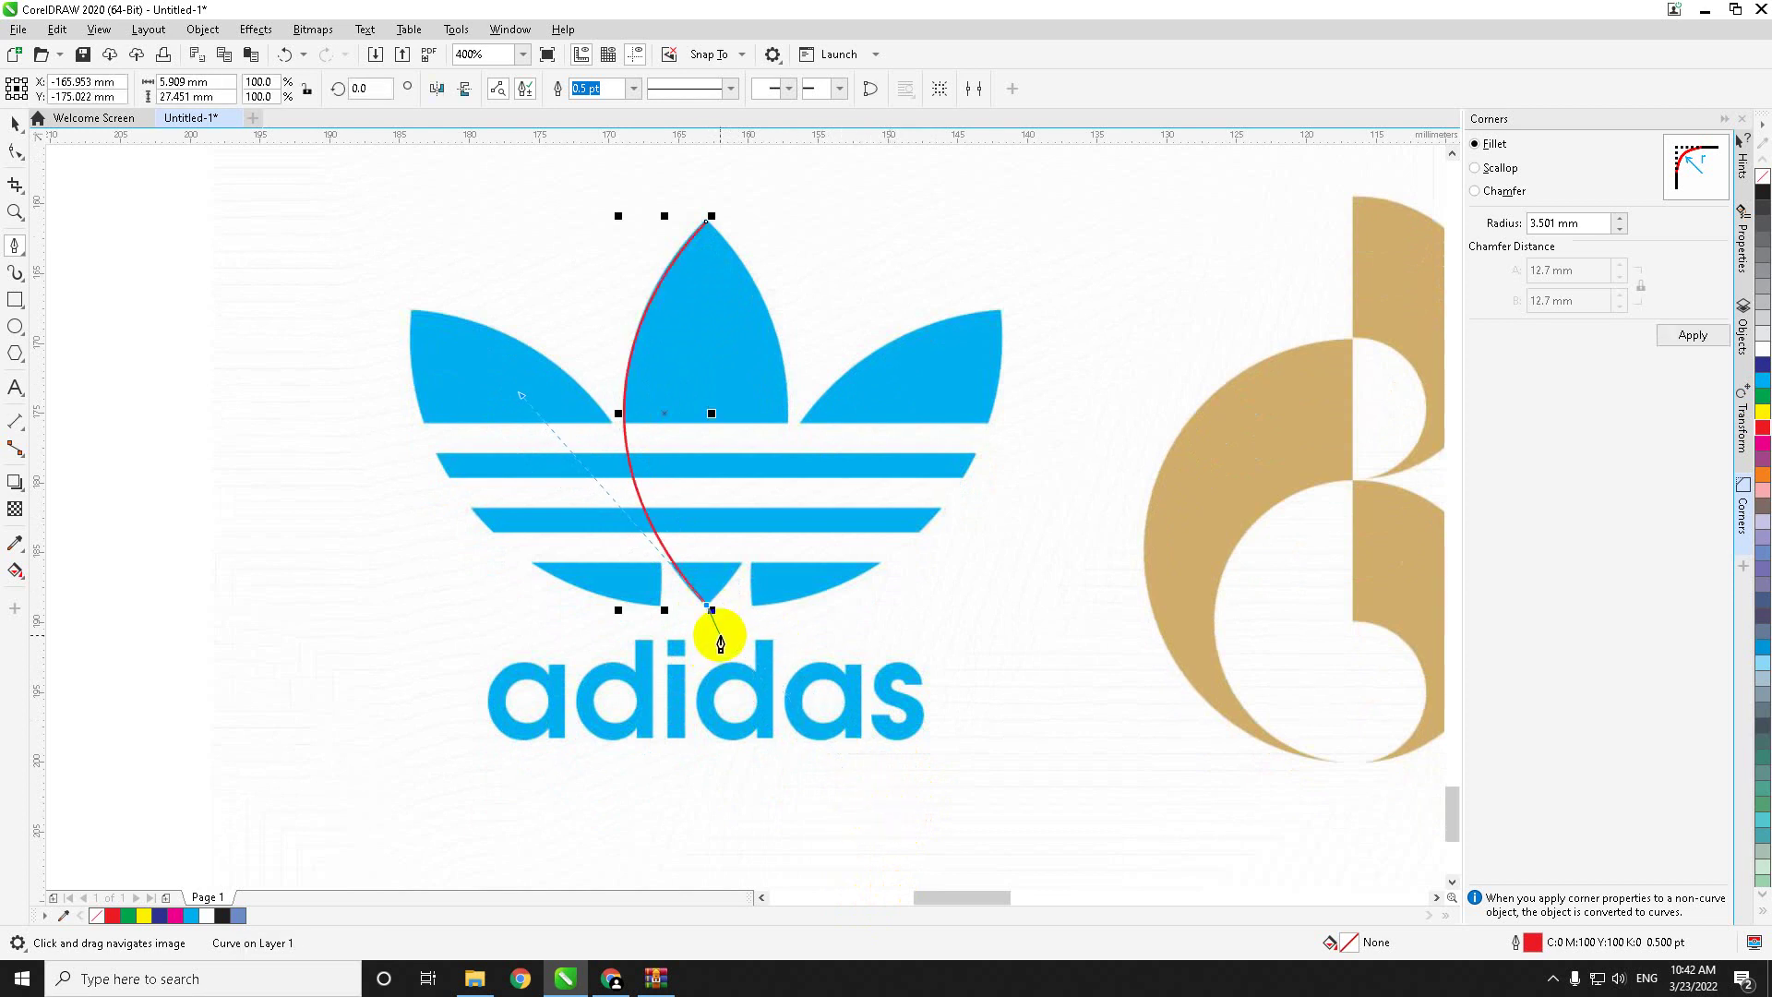
drag(710, 225, 893, 417)
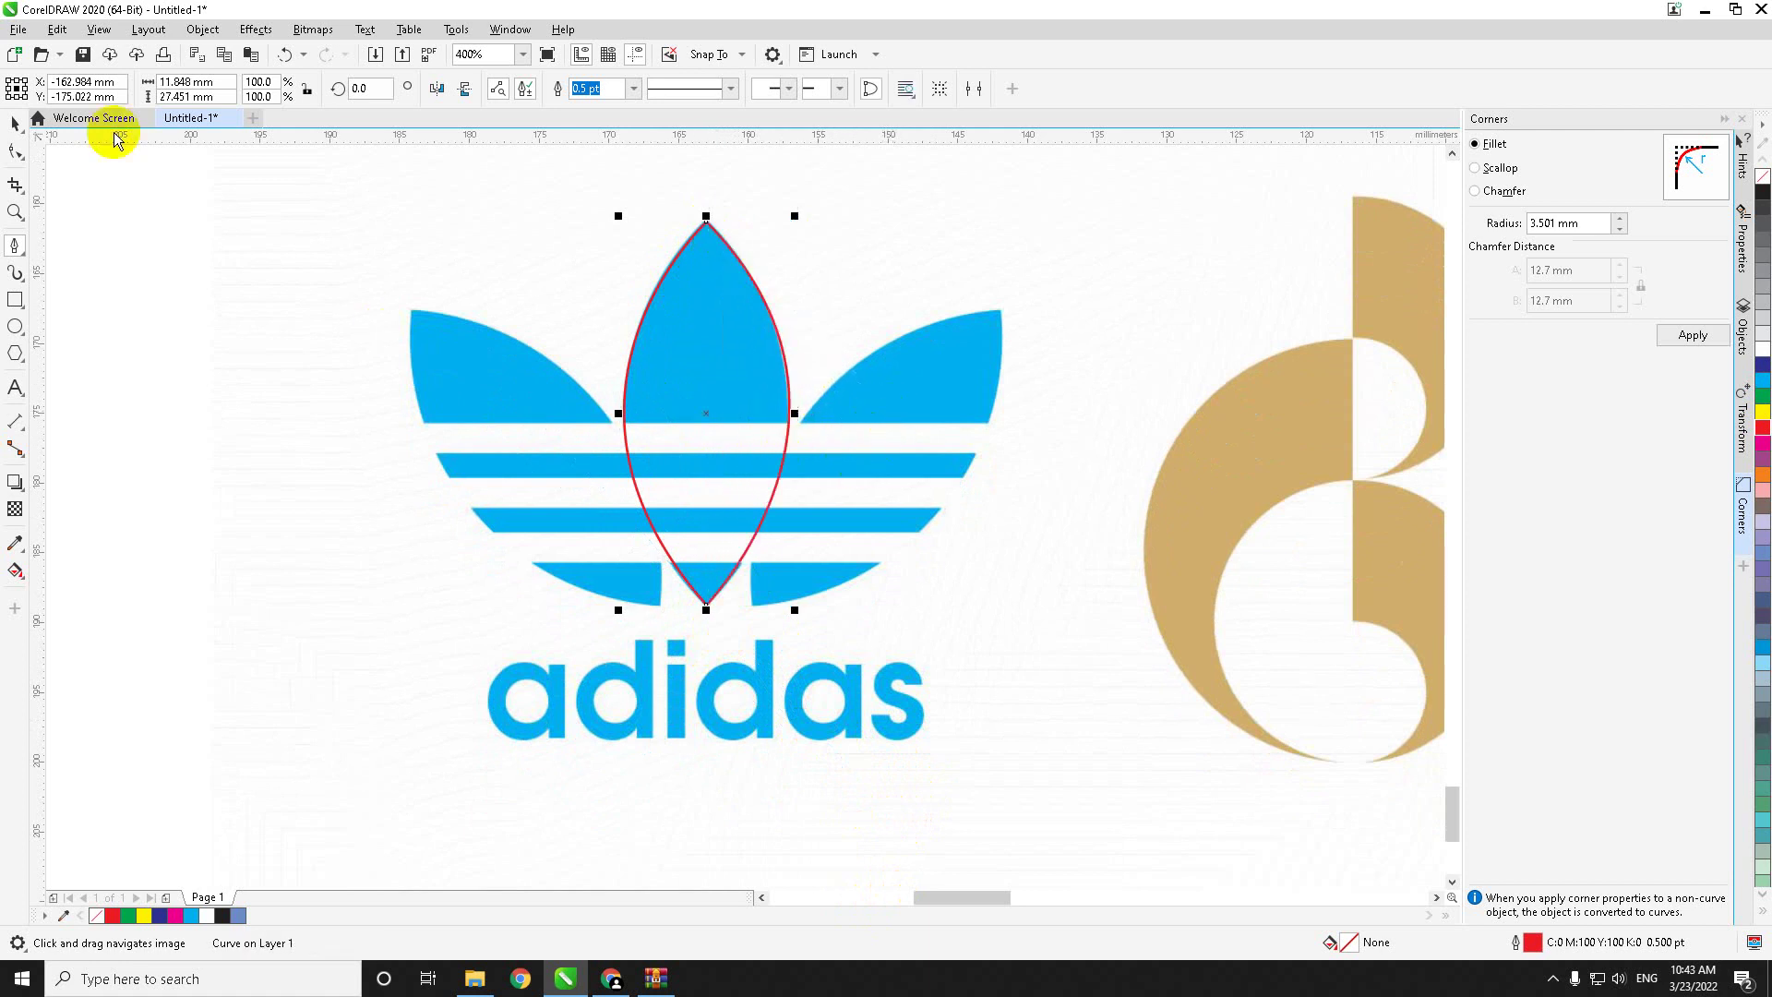
click(15, 123)
click(581, 525)
Step: Trace the logo's left leaf with the Pen tool as a closed curve about 18 by 21 mm, from outer tip to base
click(20, 253)
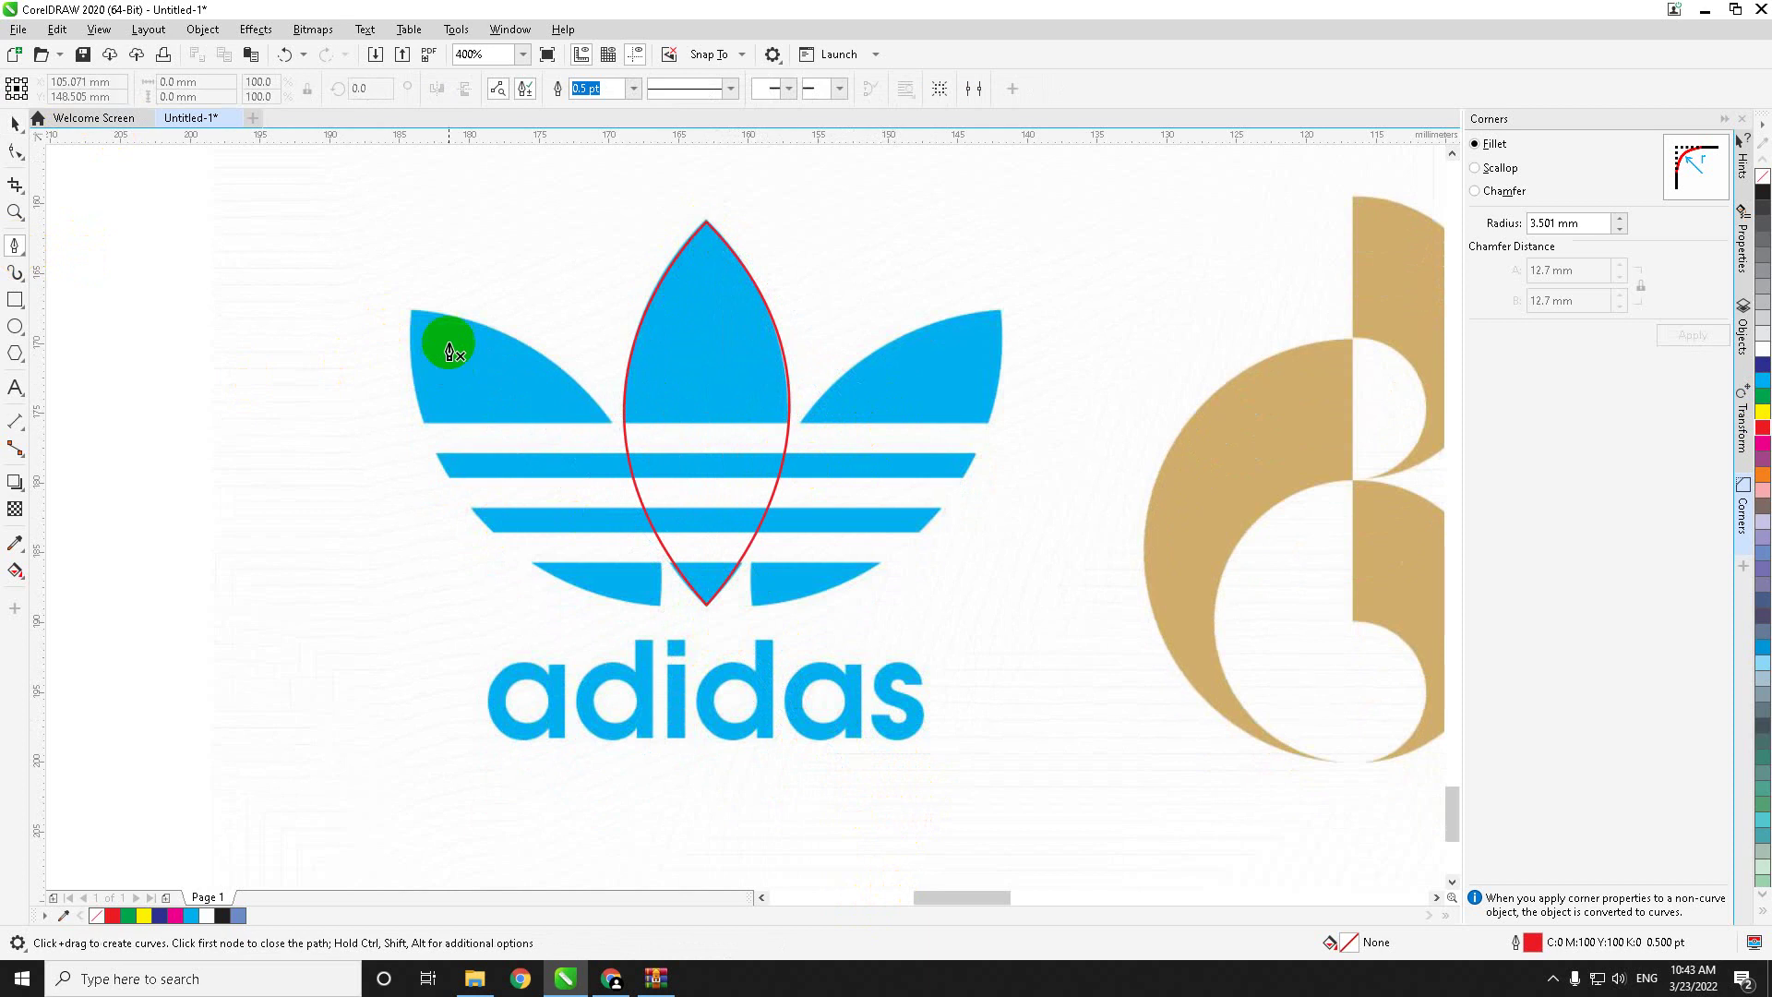
click(412, 313)
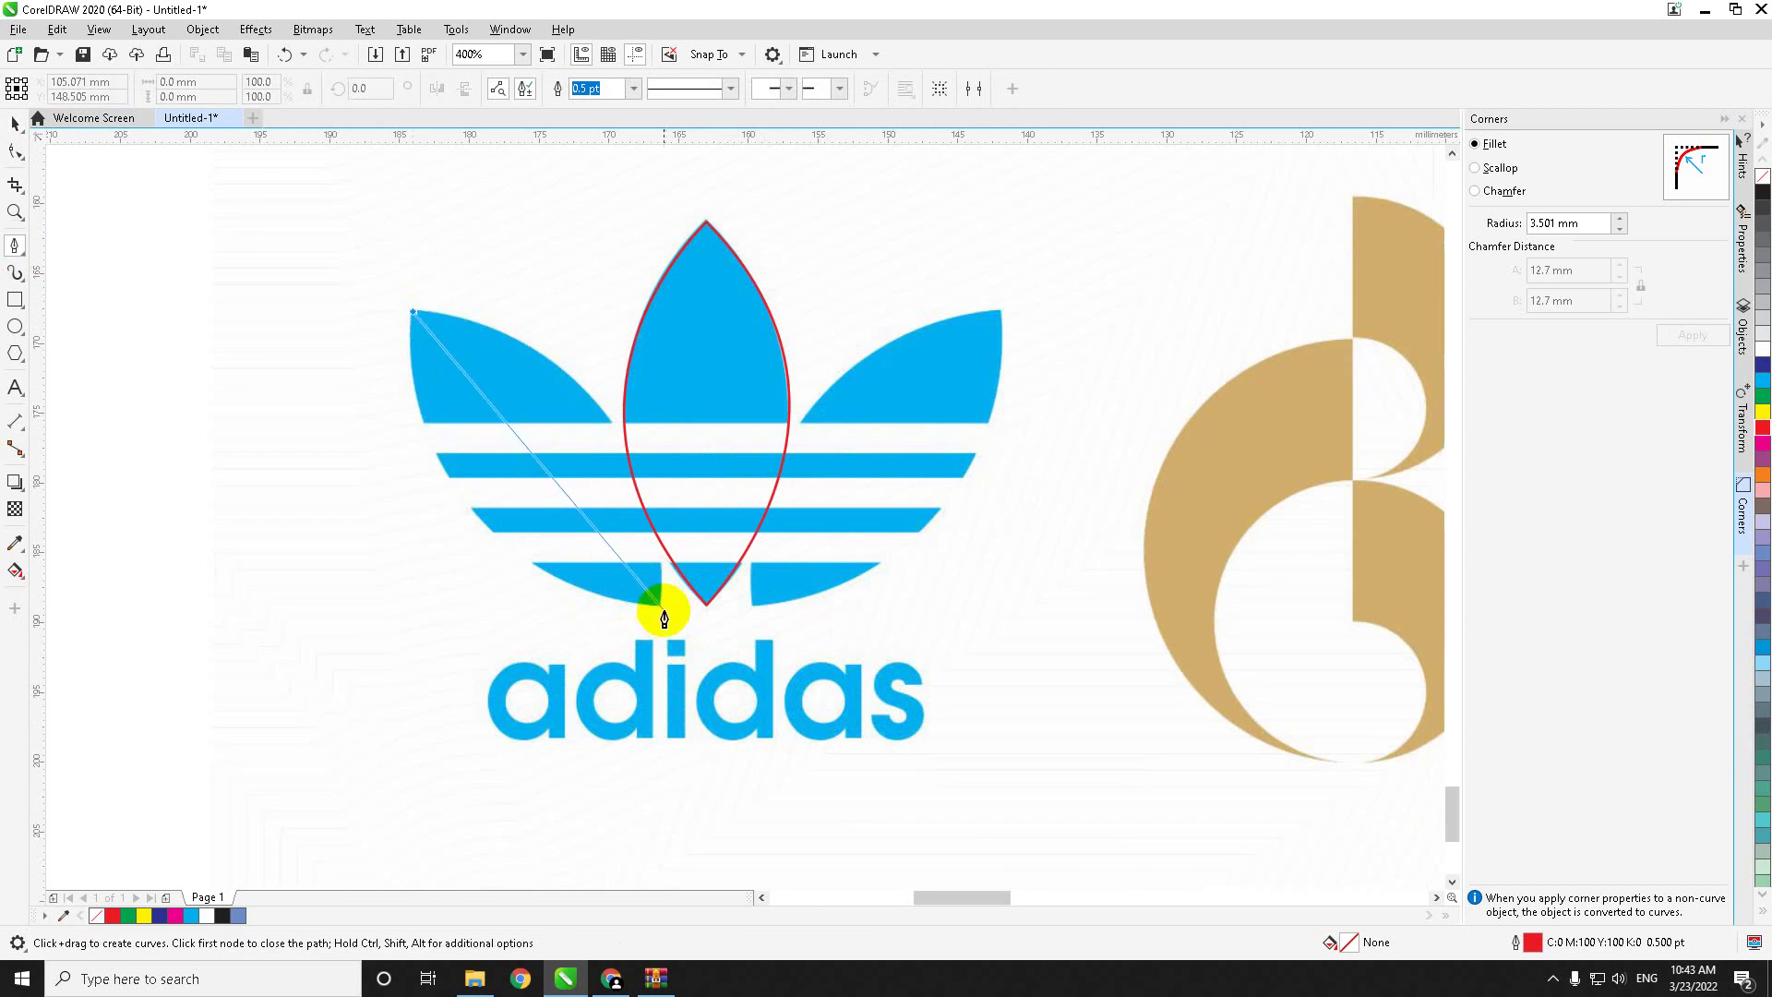
drag(658, 606, 935, 638)
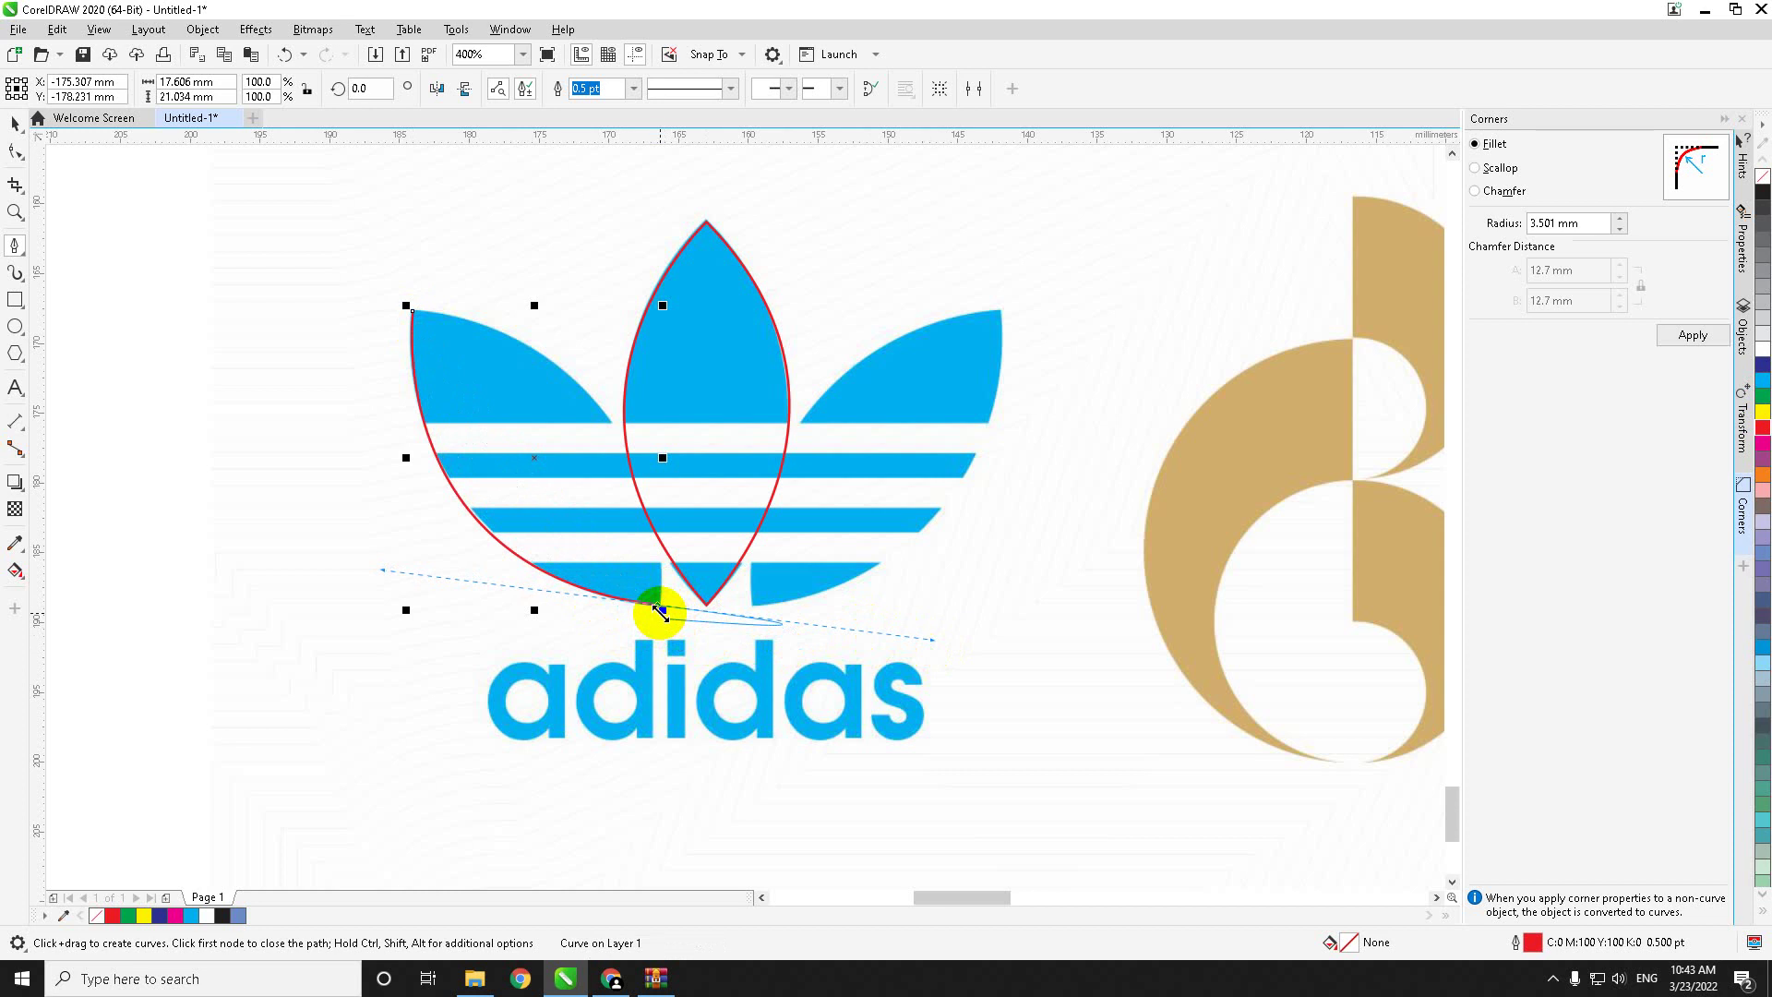
click(658, 609)
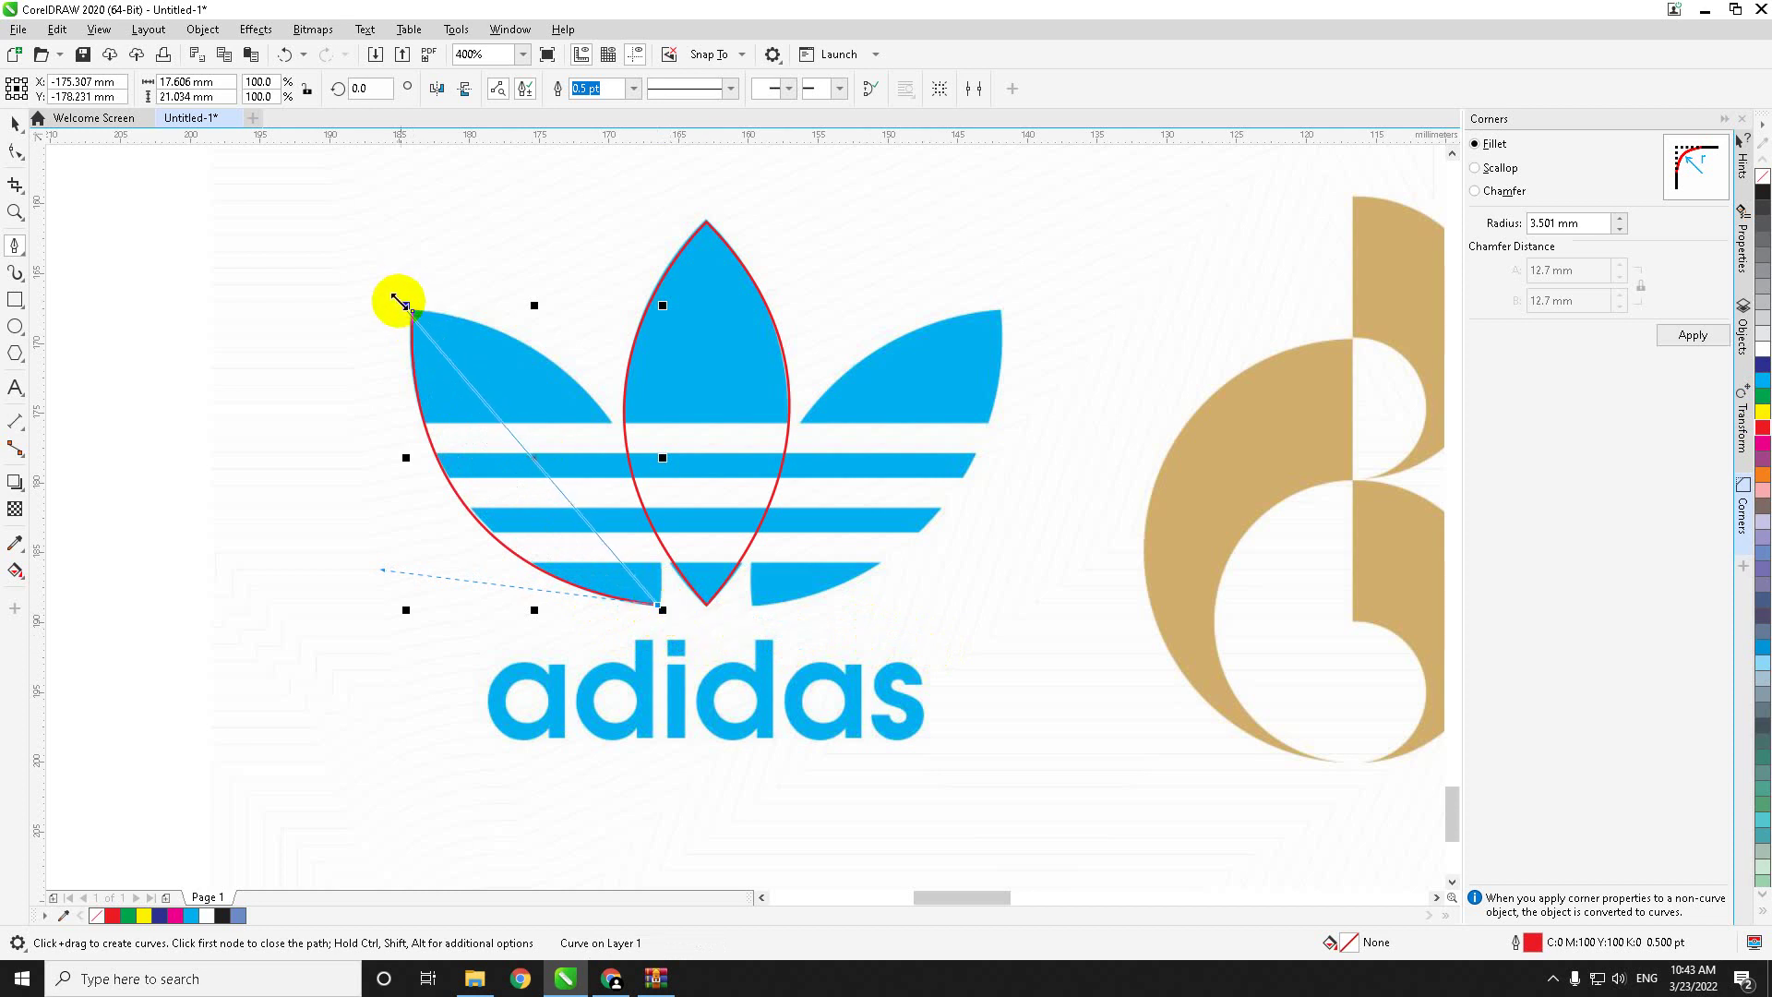
drag(415, 312, 673, 356)
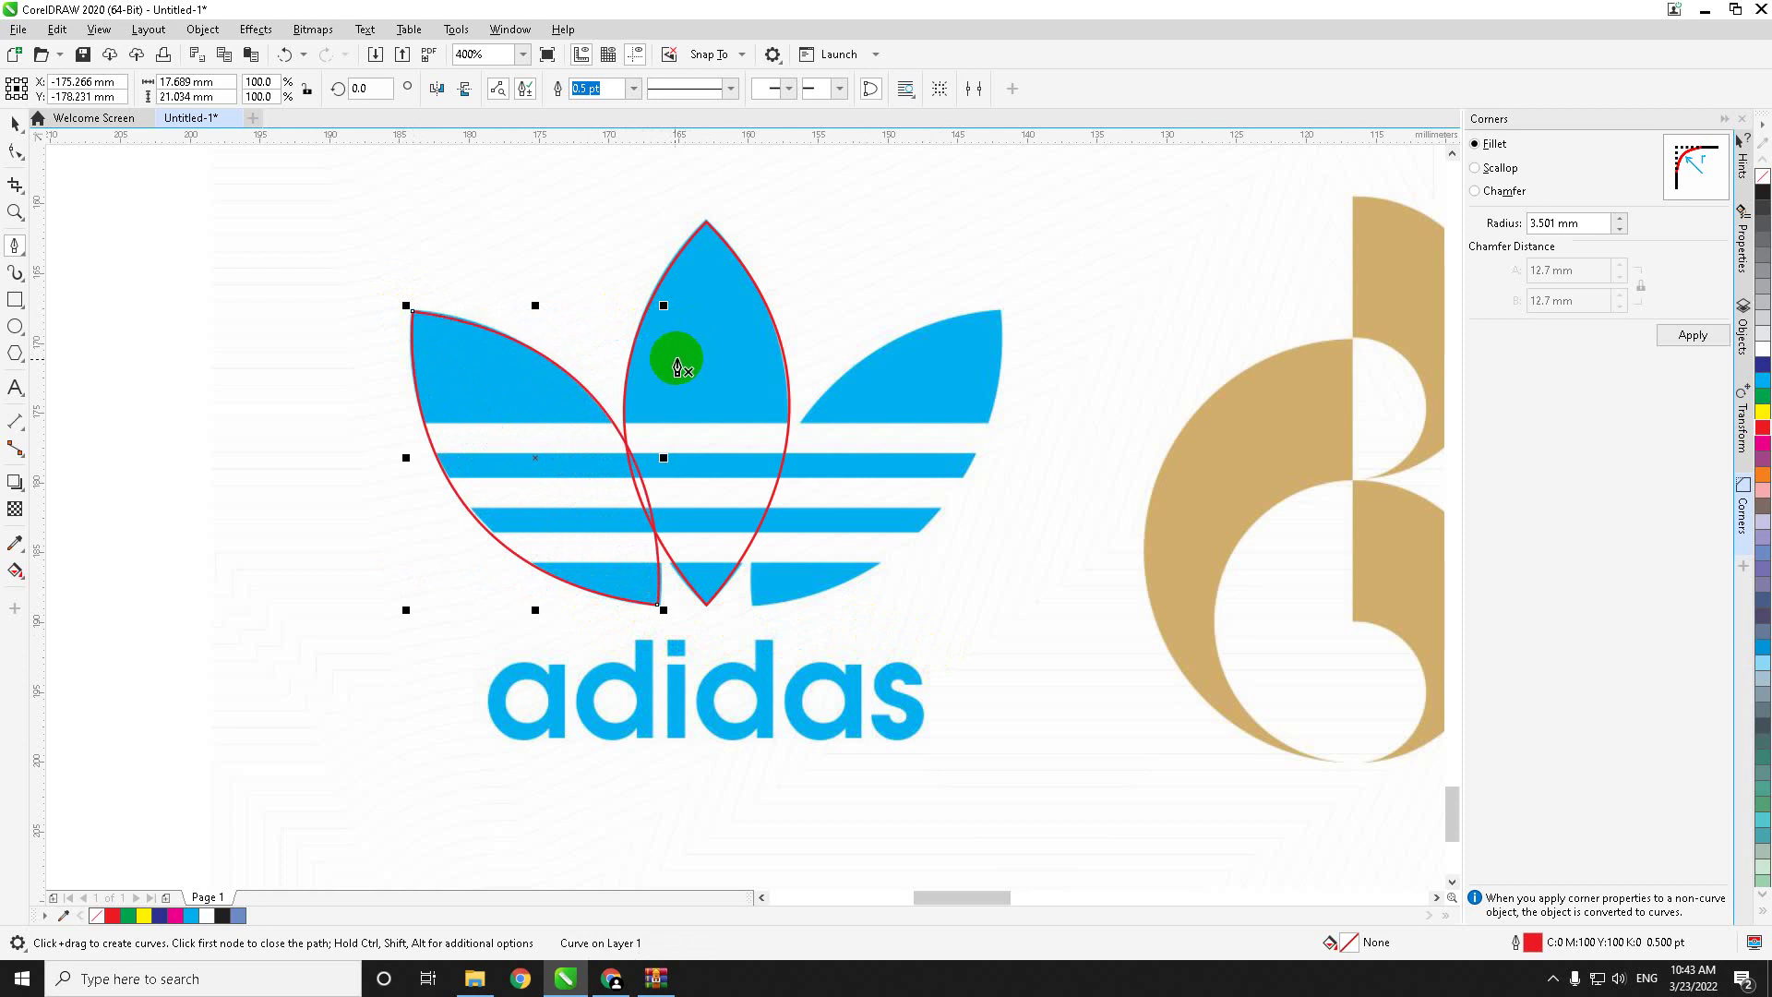
key(space)
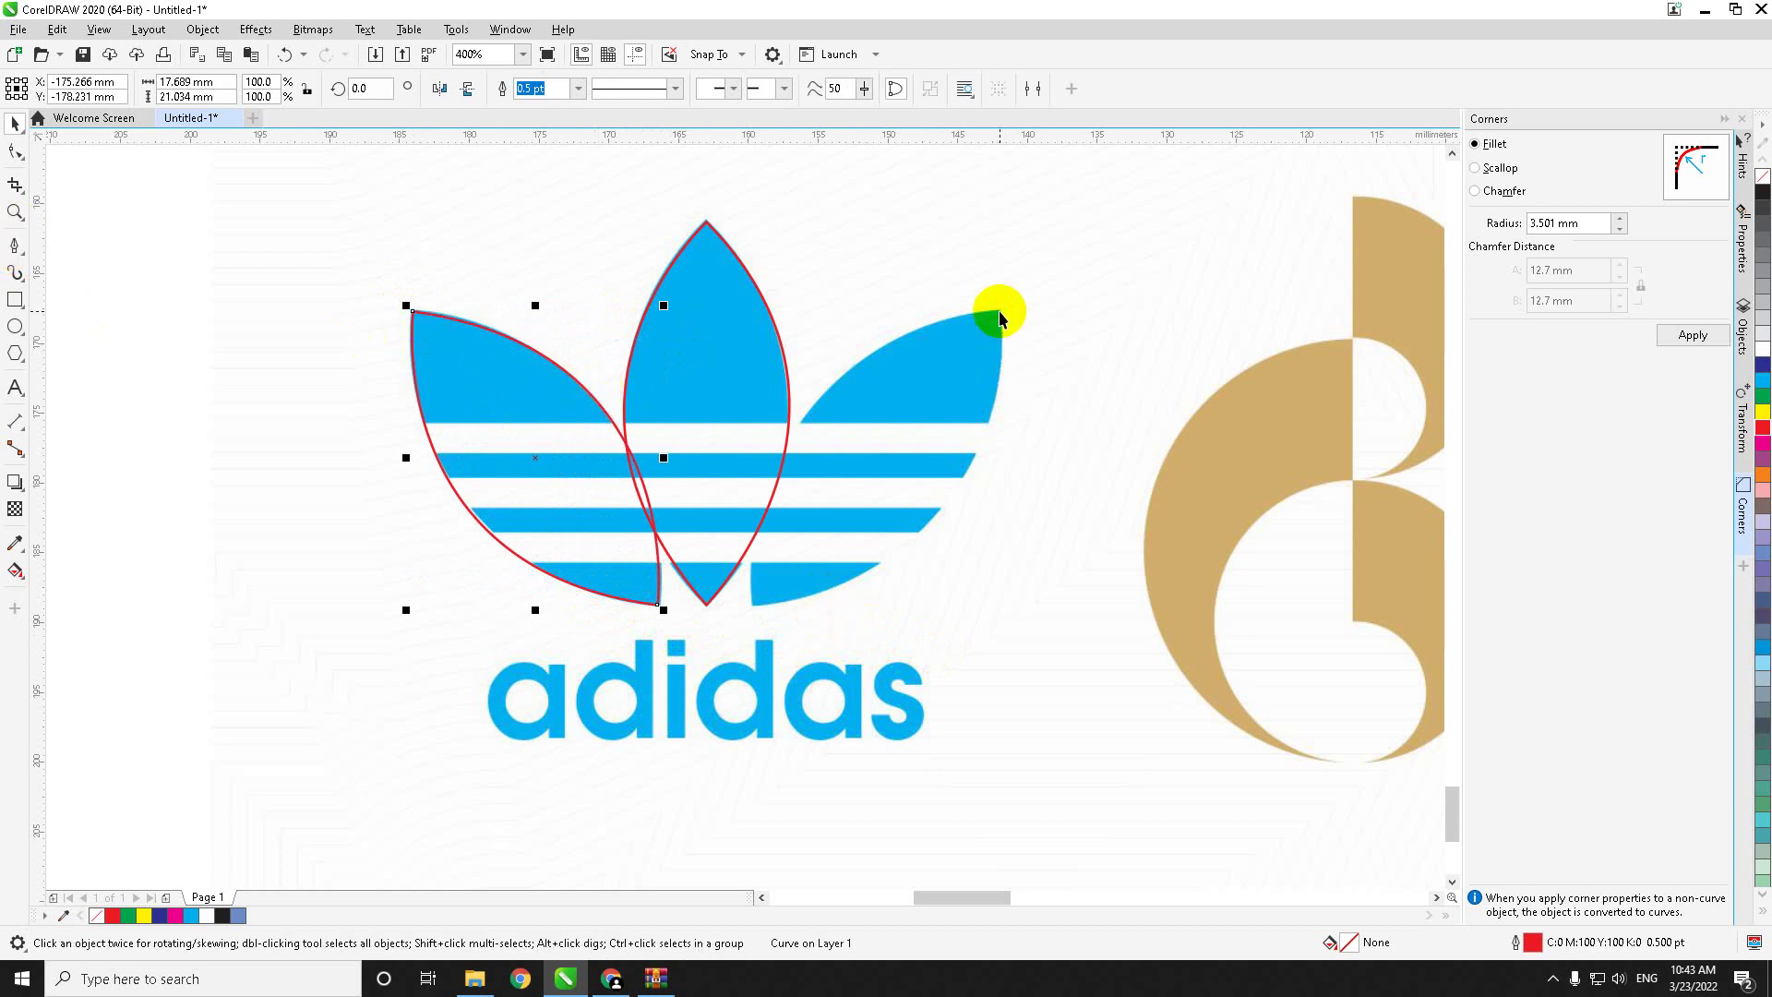
key(Escape)
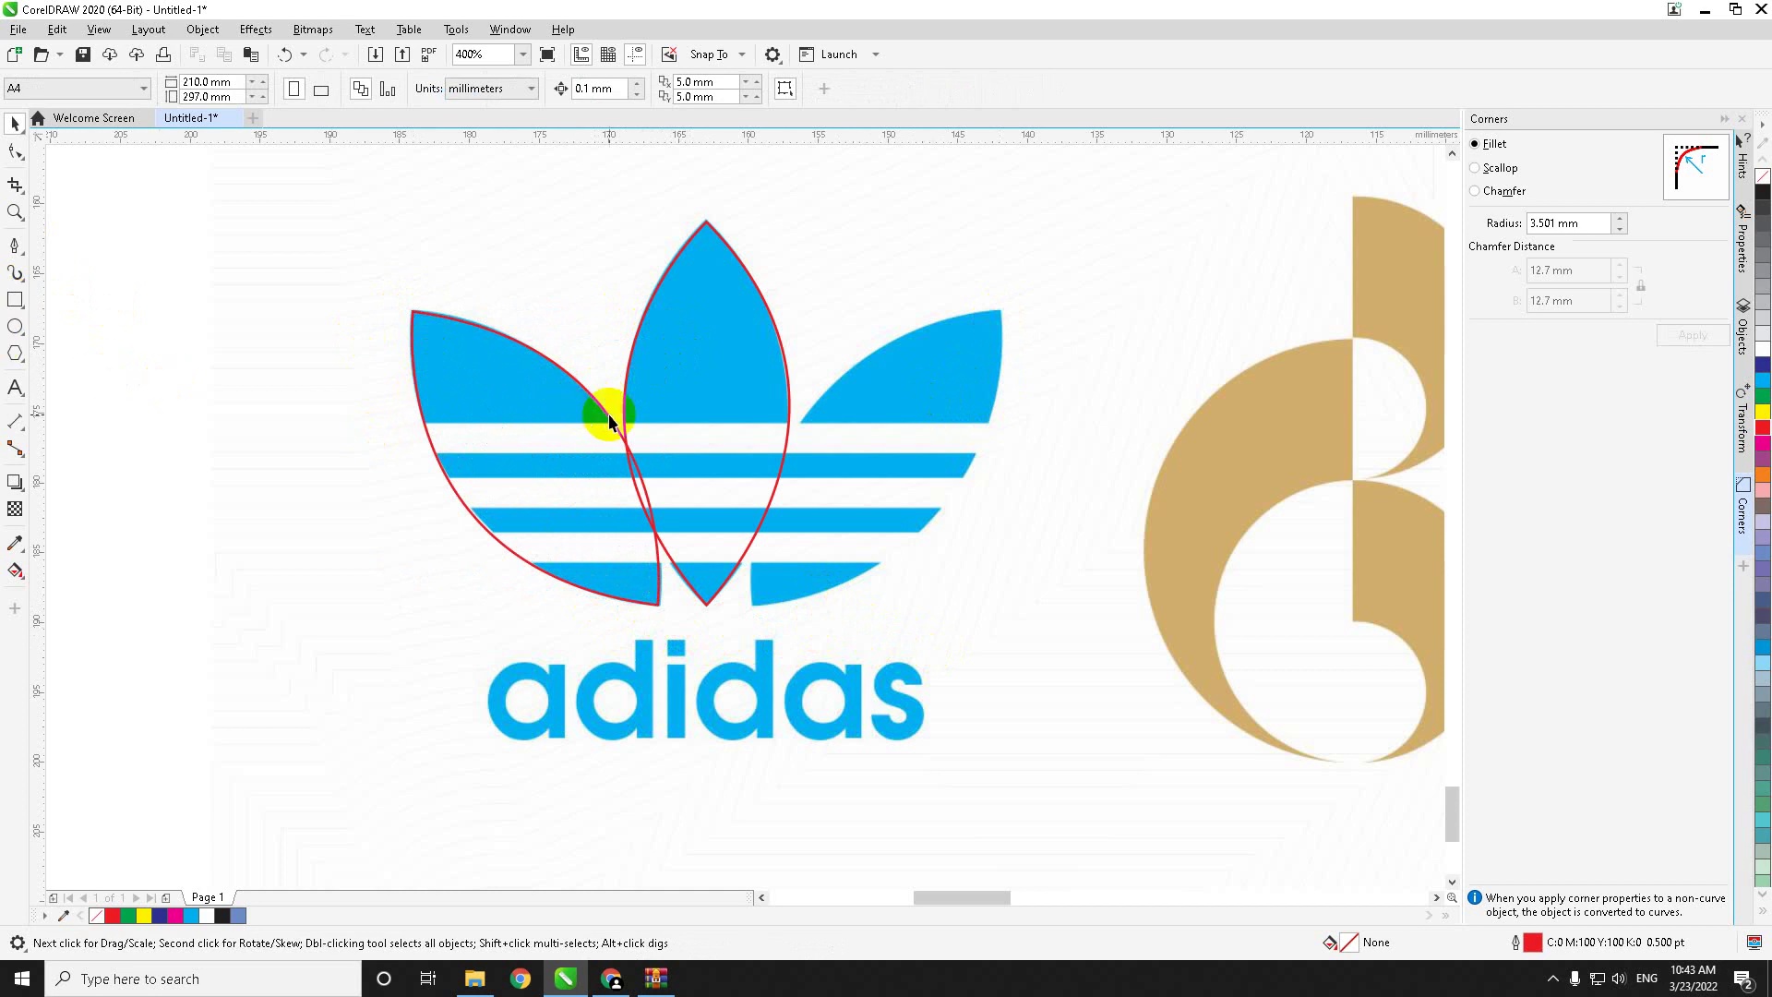
Step: Trace the logo's right leaf with the Pen tool as a closed curve about 18 by 21 mm, from outer tip to base
click(16, 242)
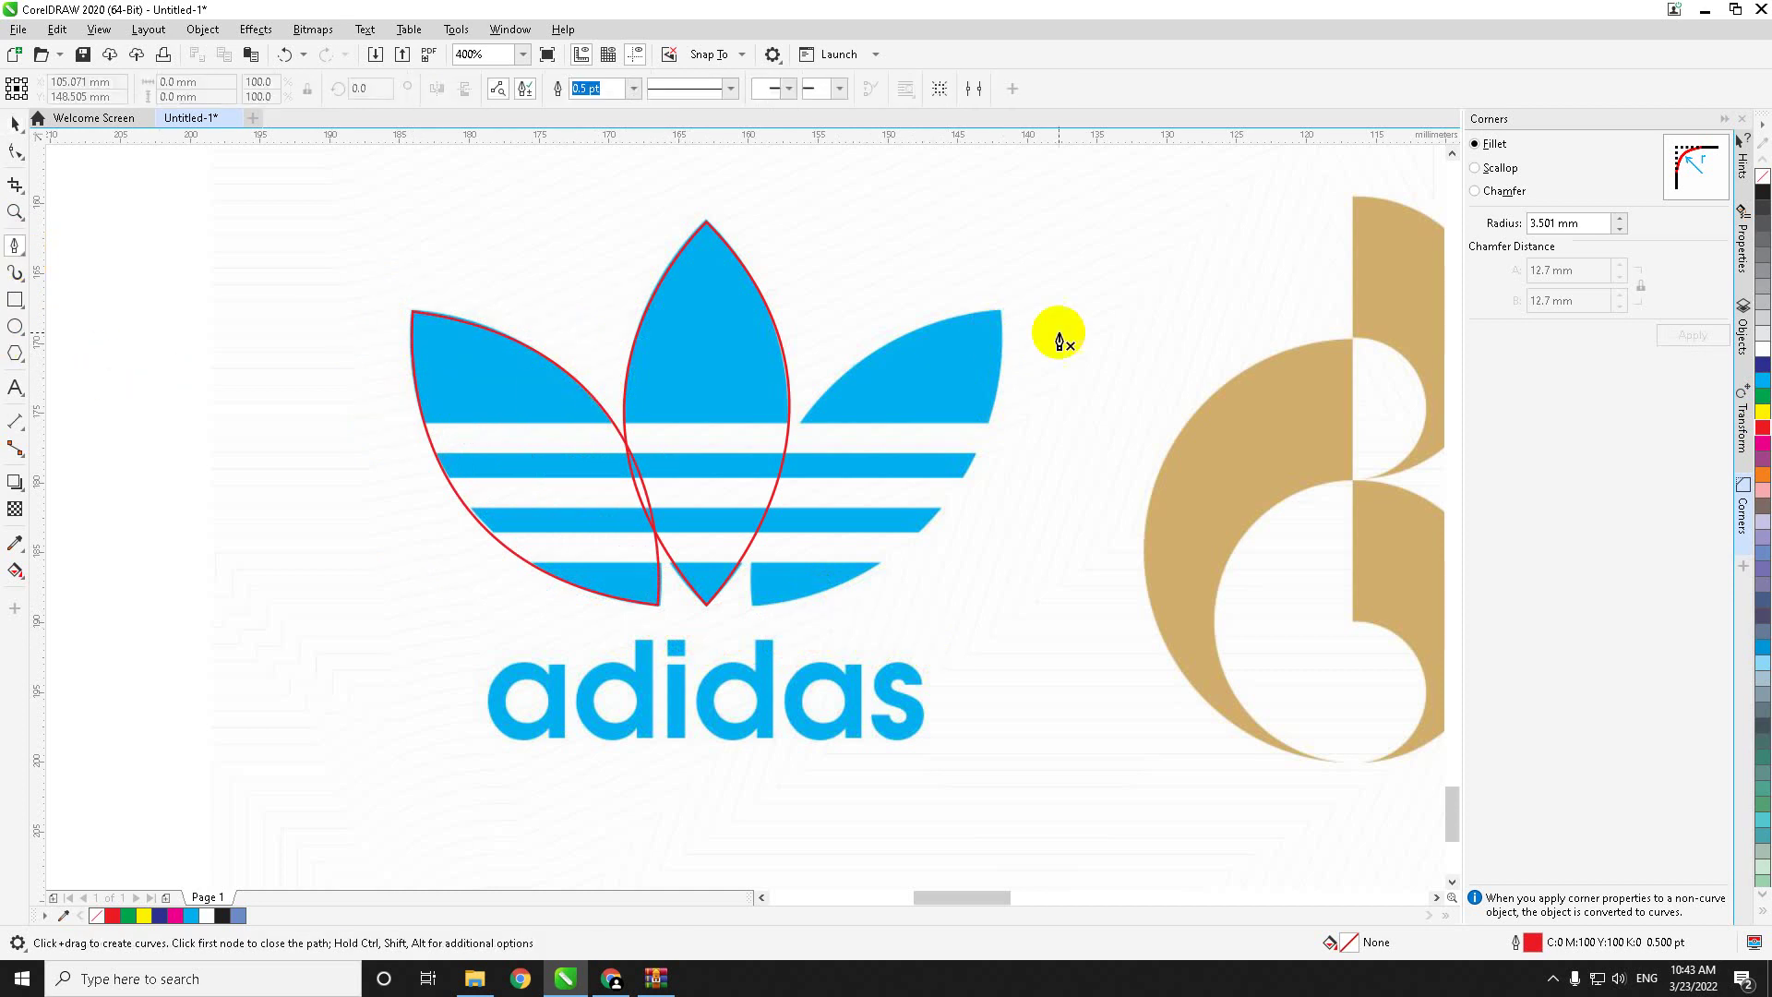
click(1000, 312)
drag(753, 606, 475, 640)
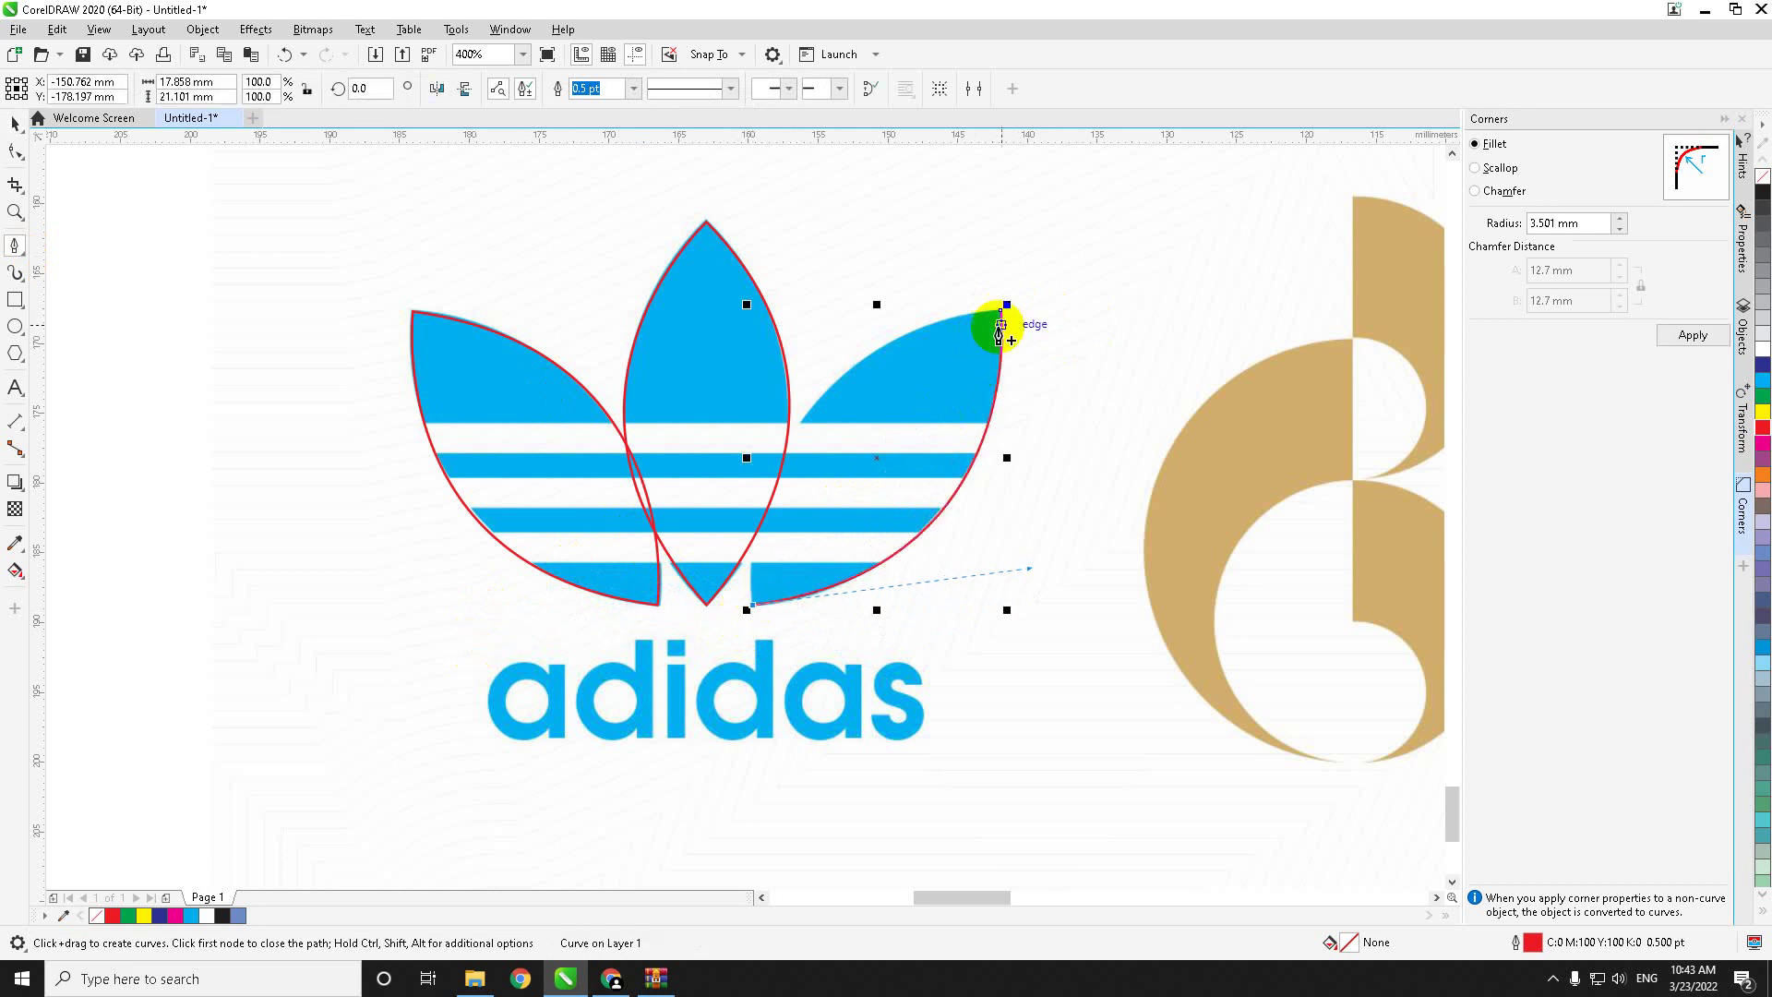
drag(1002, 311, 720, 348)
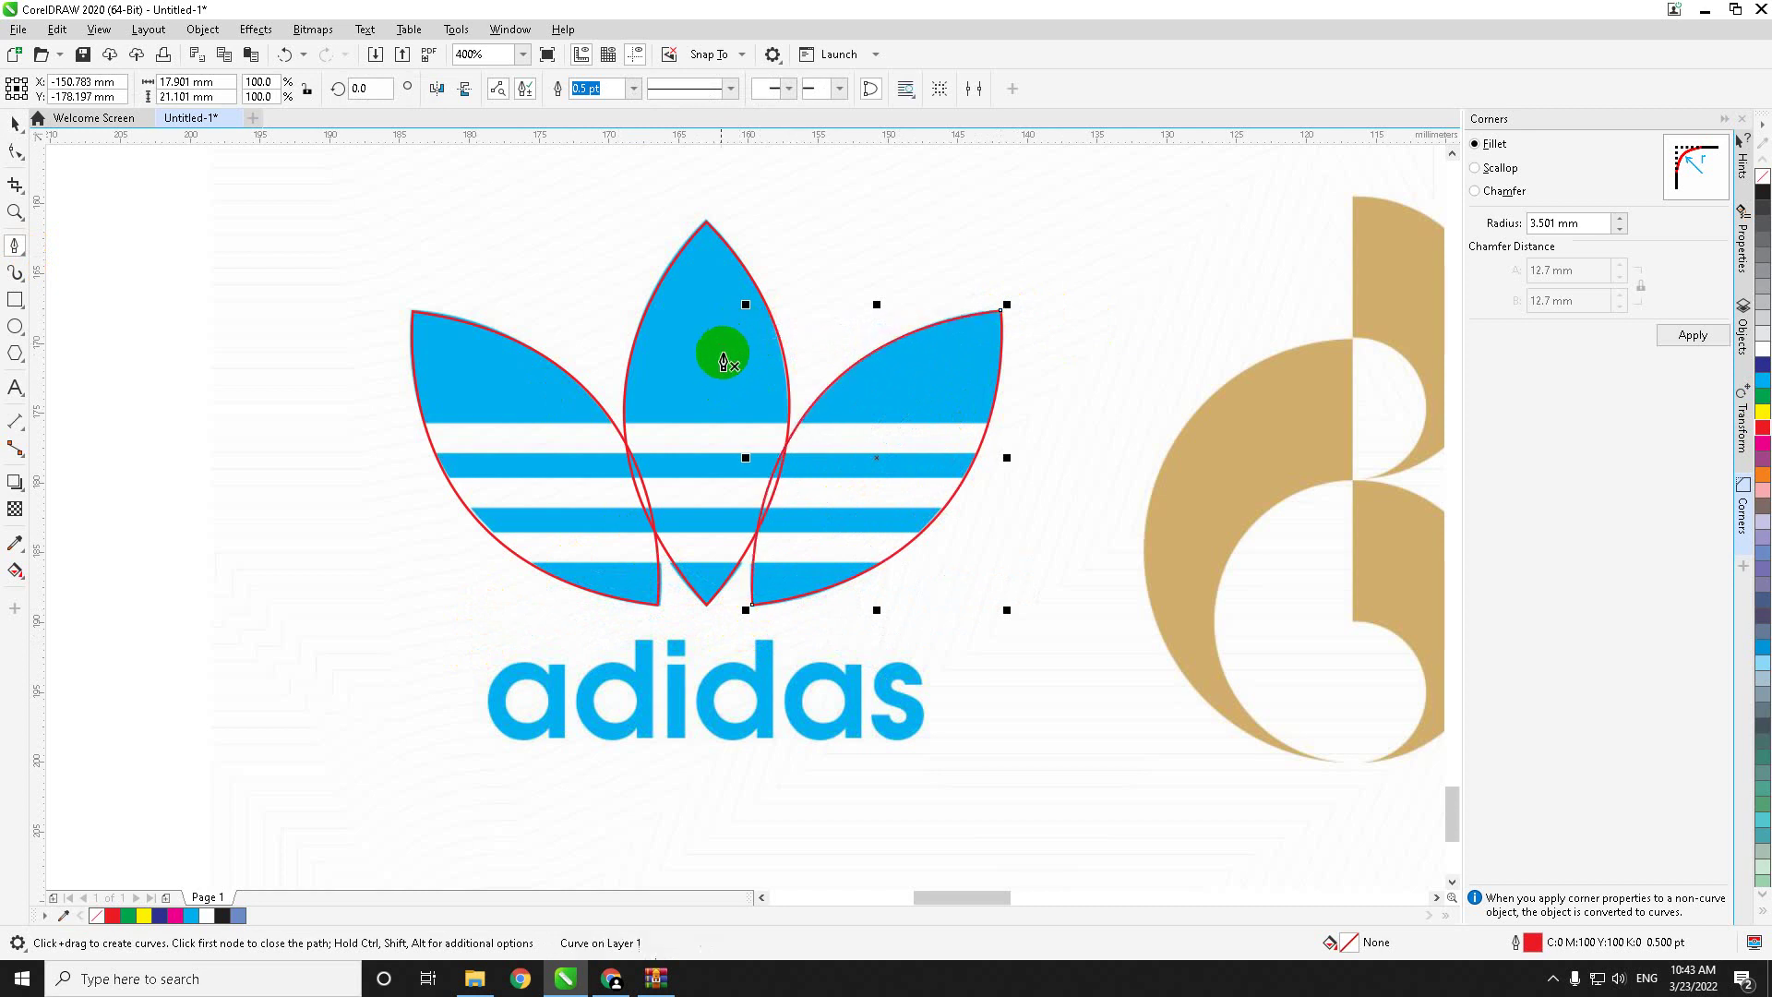
click(17, 125)
click(425, 775)
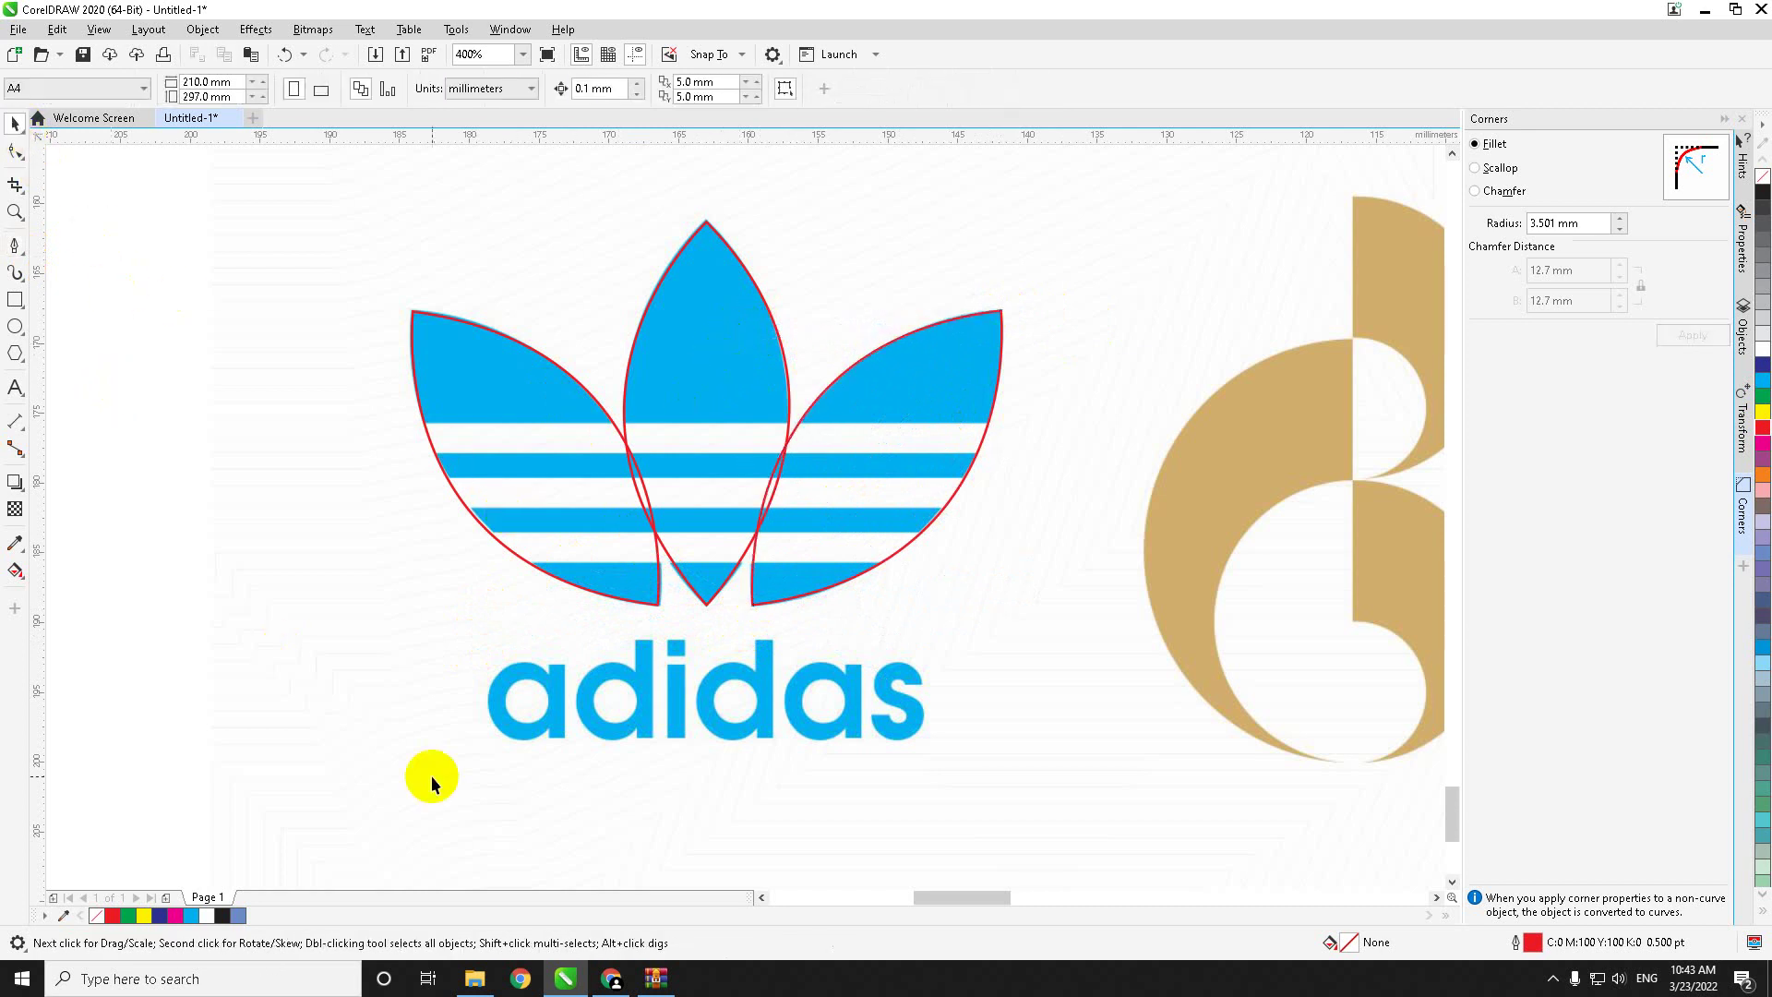
Step: Draw a bar about 51 by 2.2 mm over the upper white gap across the leaves, with no outline and a green fill
scroll(94, 309, down, 1)
click(17, 299)
drag(328, 334, 1045, 364)
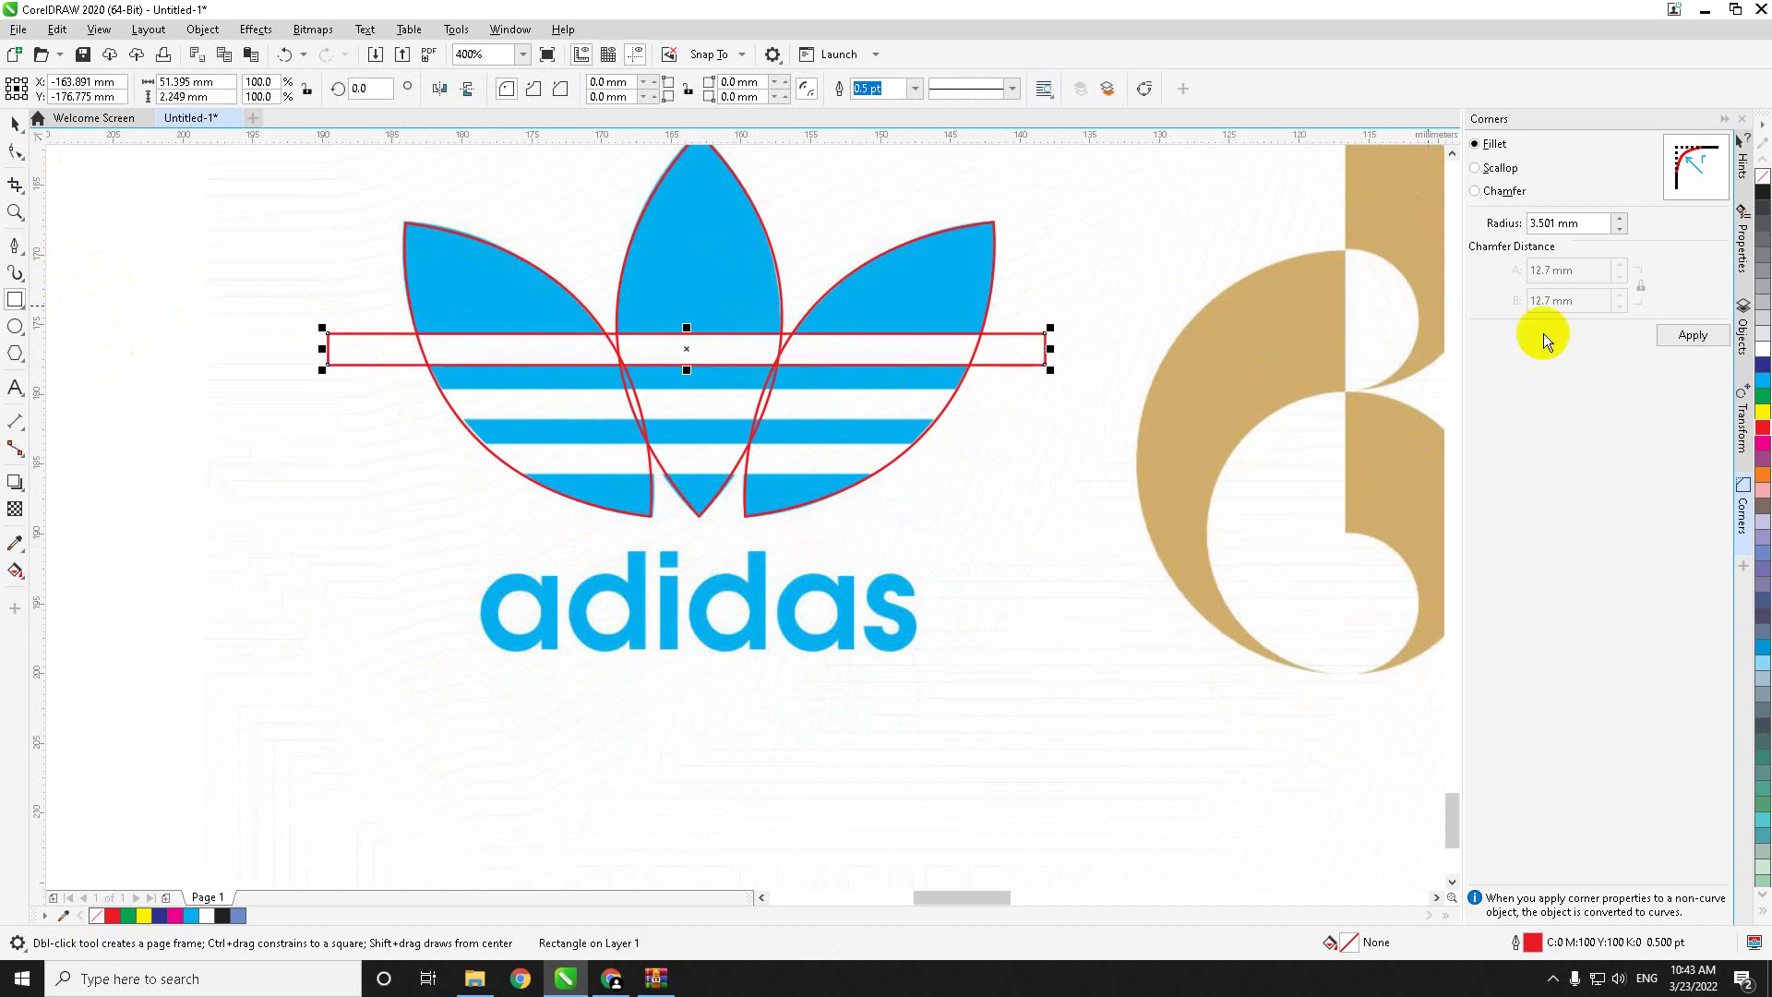
right_click(1765, 182)
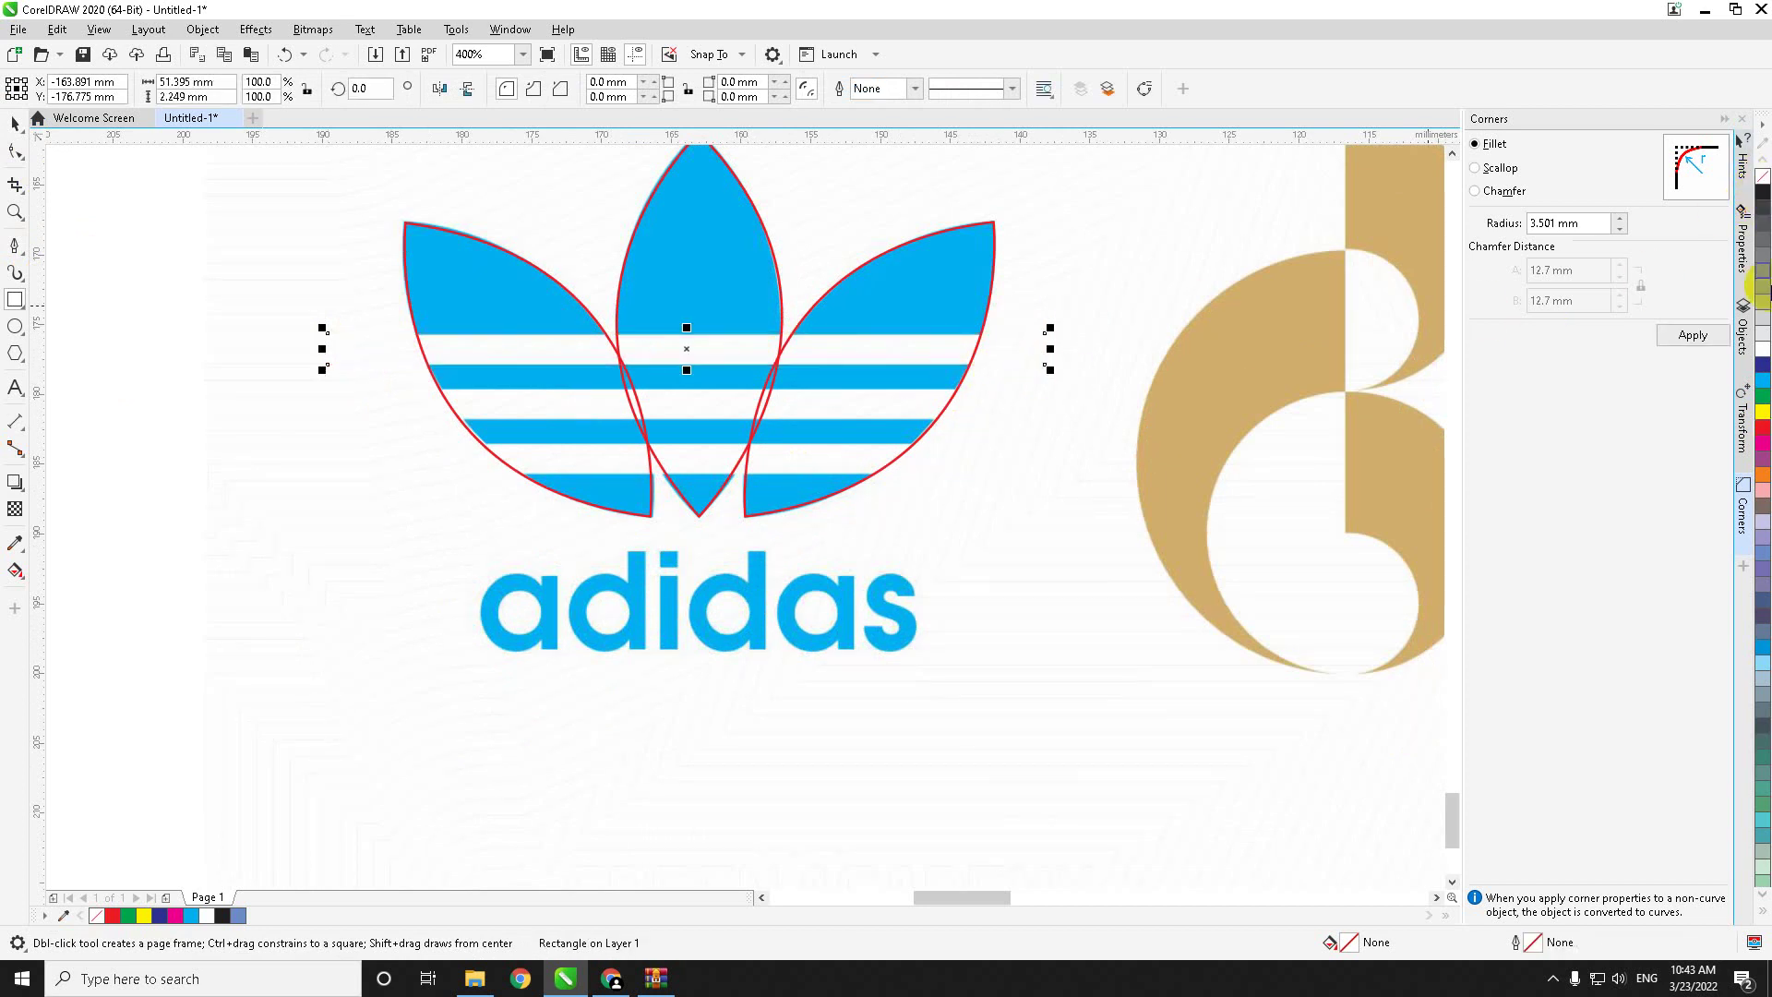
click(1765, 350)
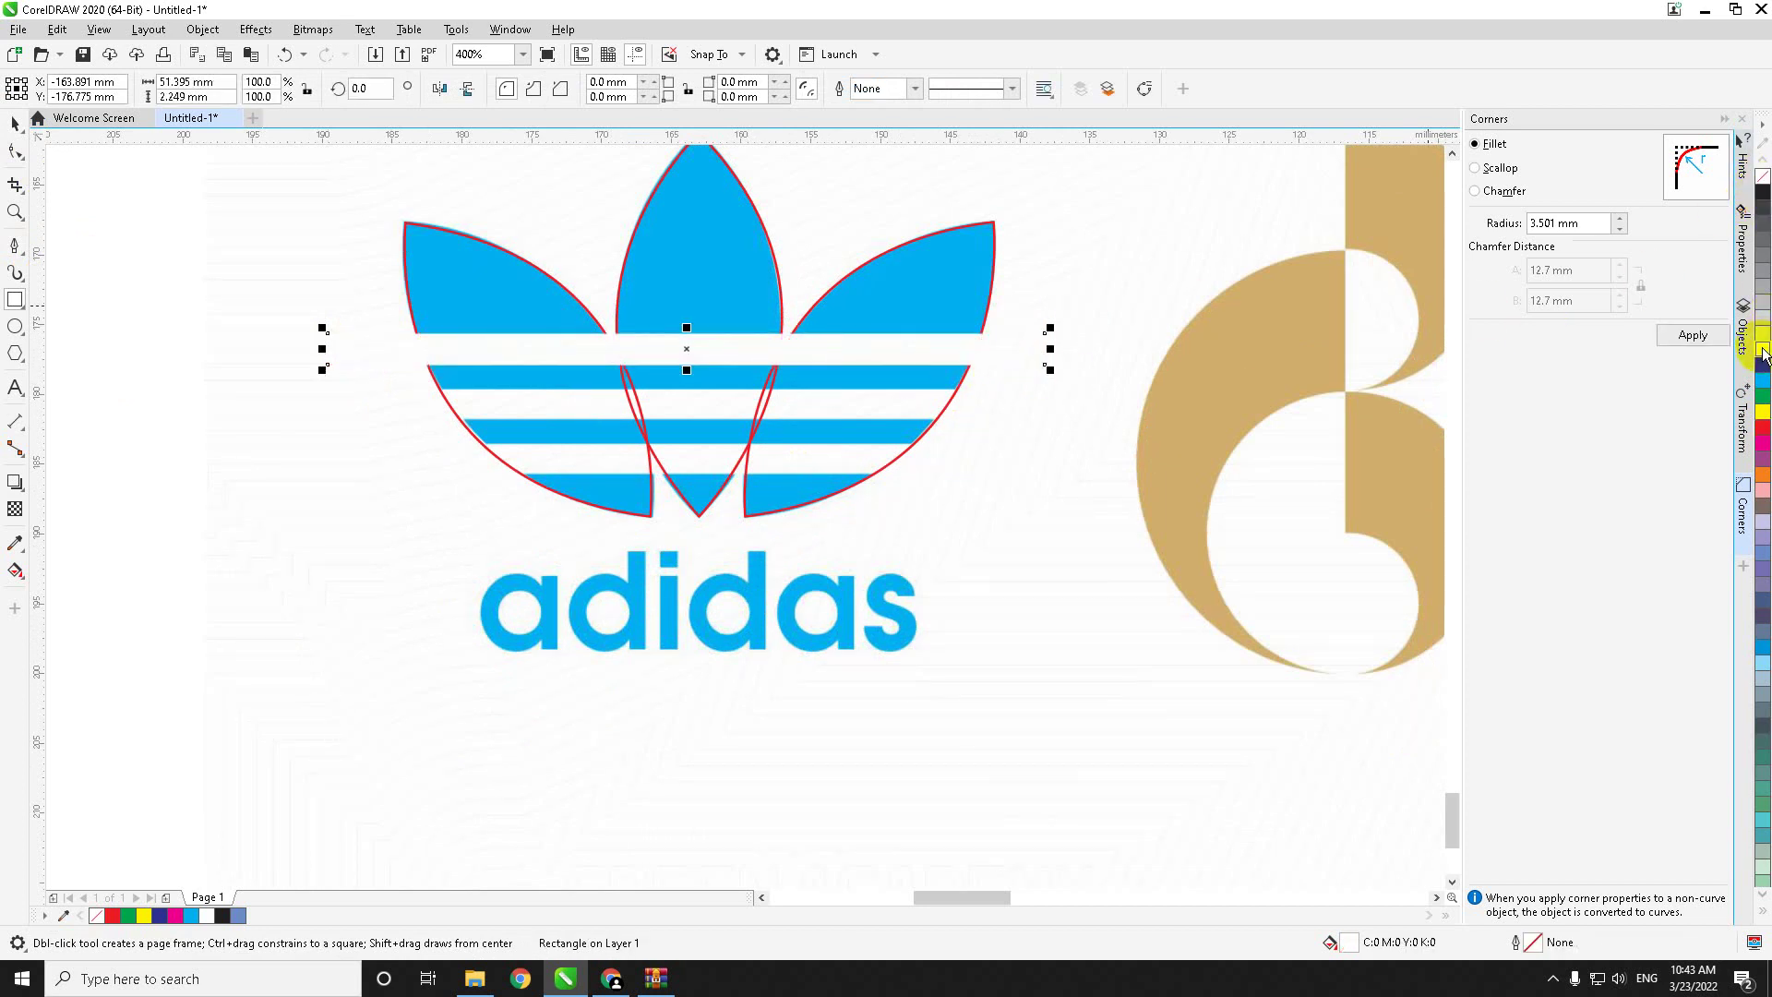
click(1765, 393)
click(1763, 397)
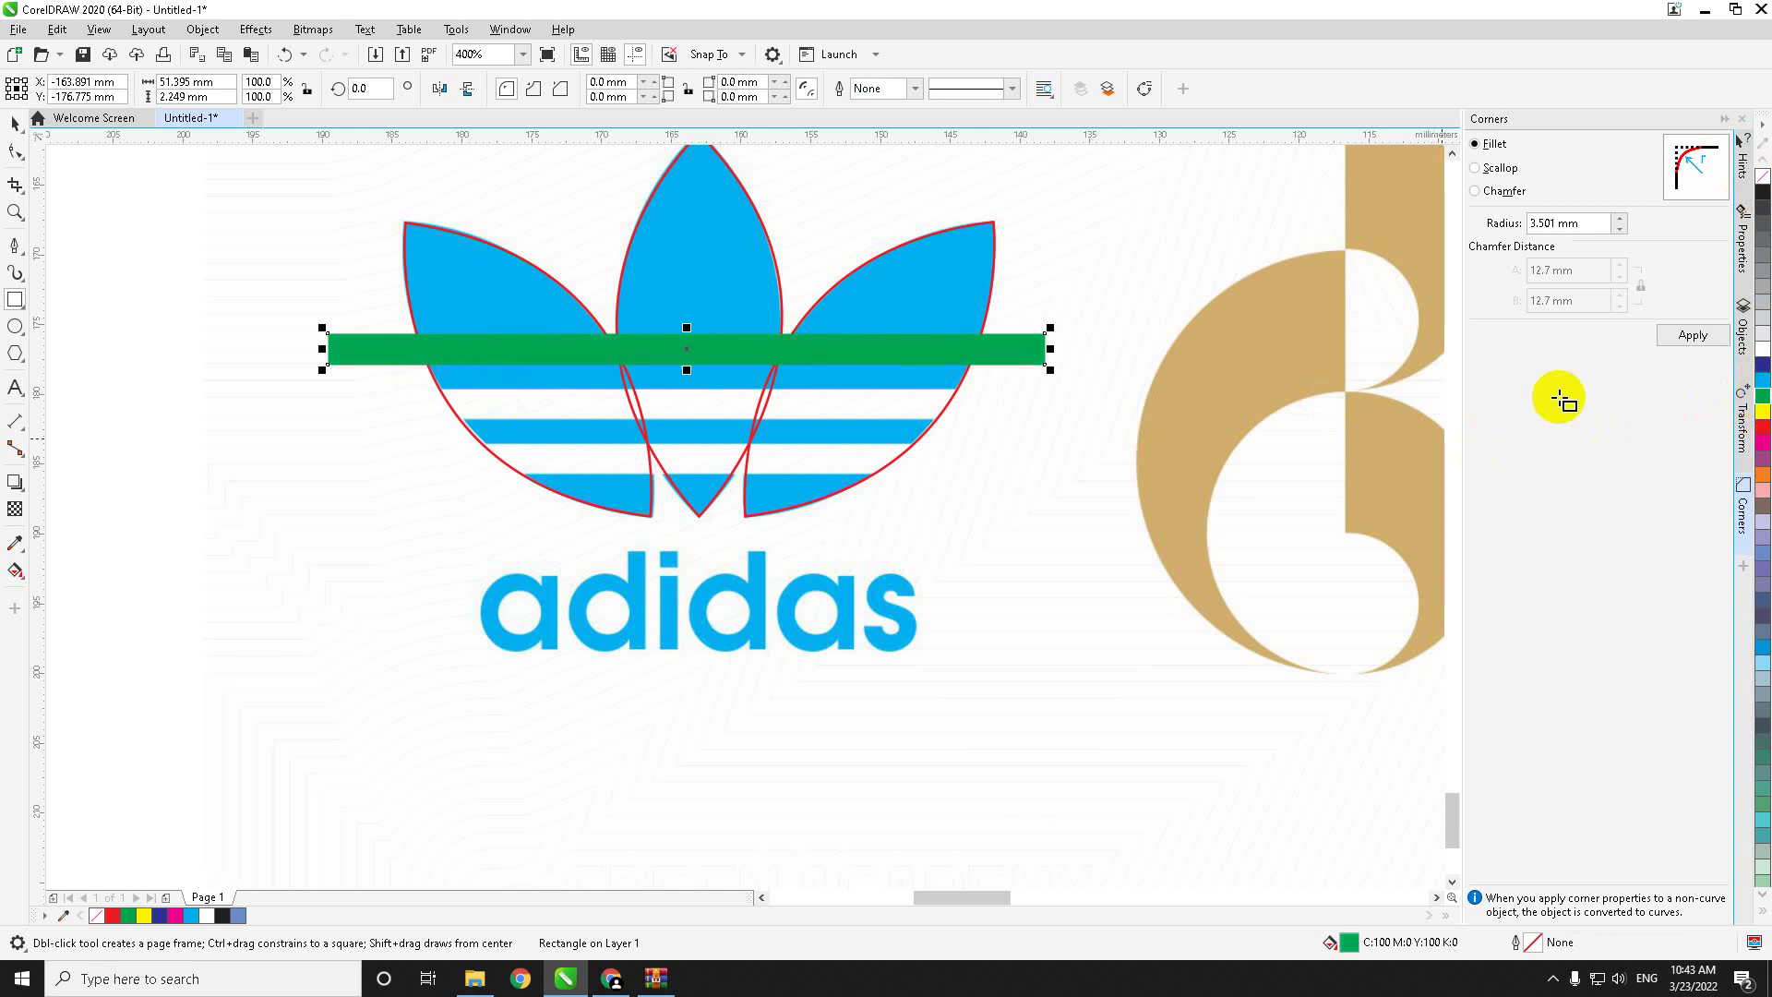
Step: Duplicate the green bar over the middle and lower white gaps of the logo
click(15, 123)
drag(593, 352, 596, 461)
Step: Add the artistic text "adidas" below the logo's blue lettering and fill it red
click(15, 387)
click(517, 782)
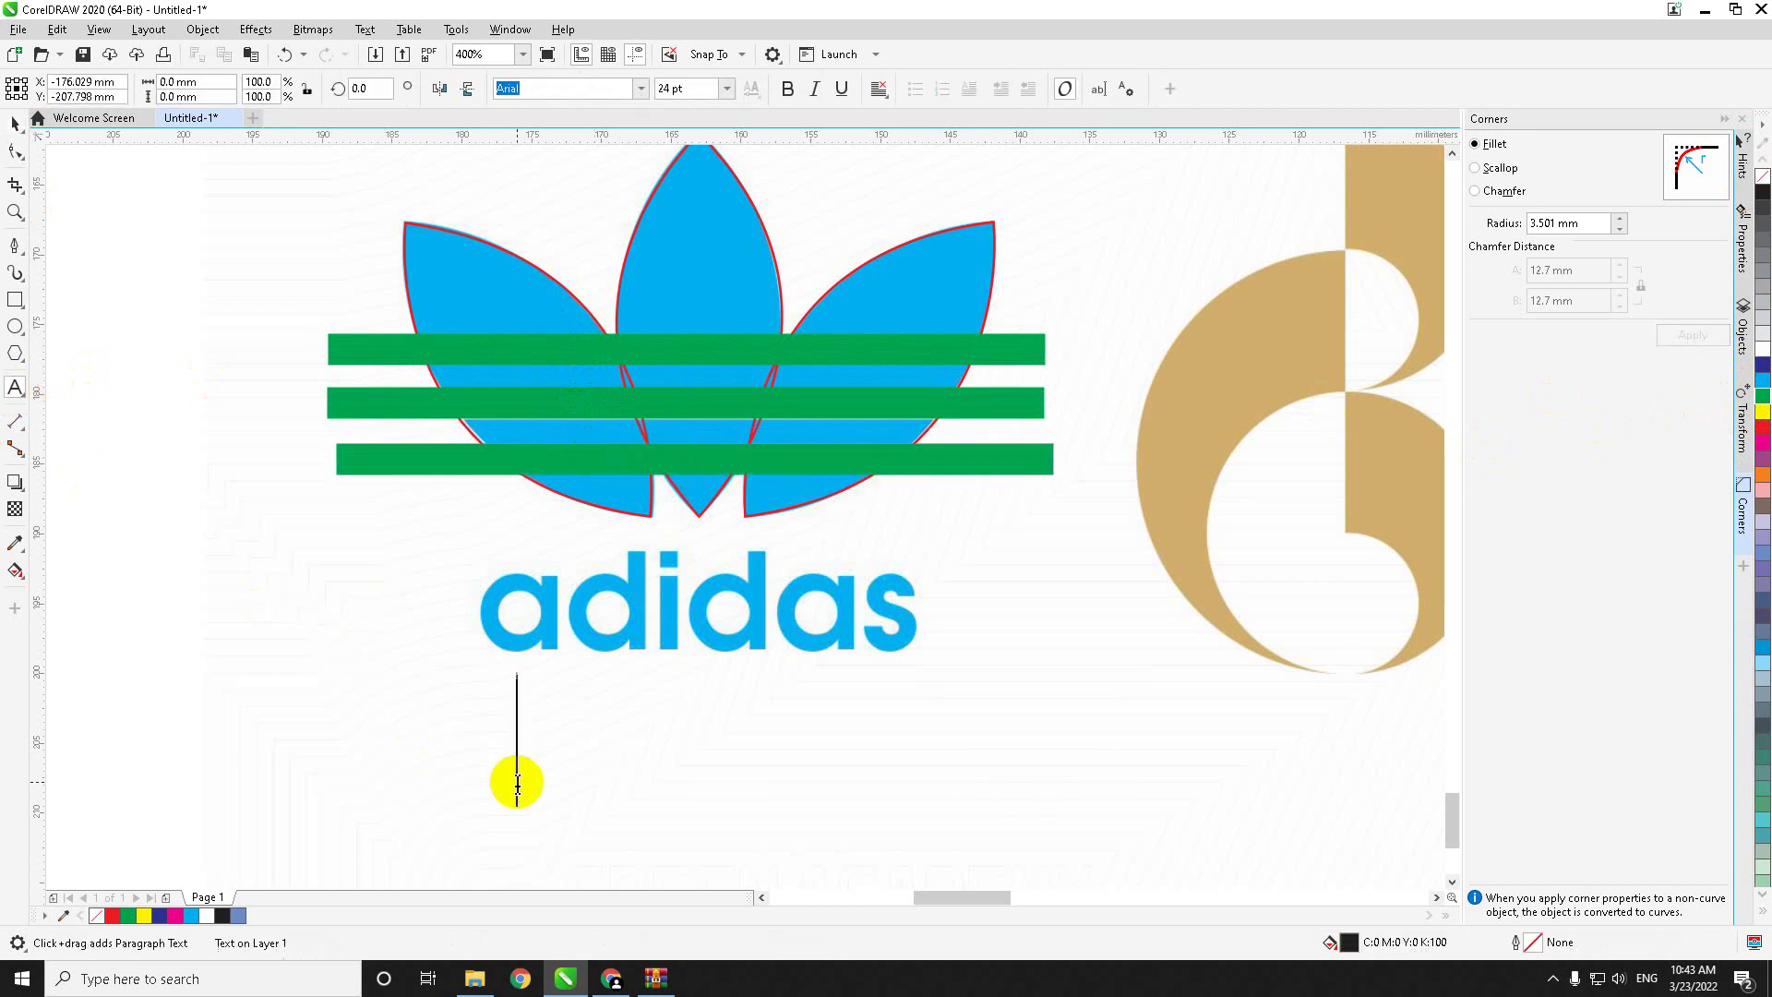
text(A)
key(BackSpace)
text(adidas)
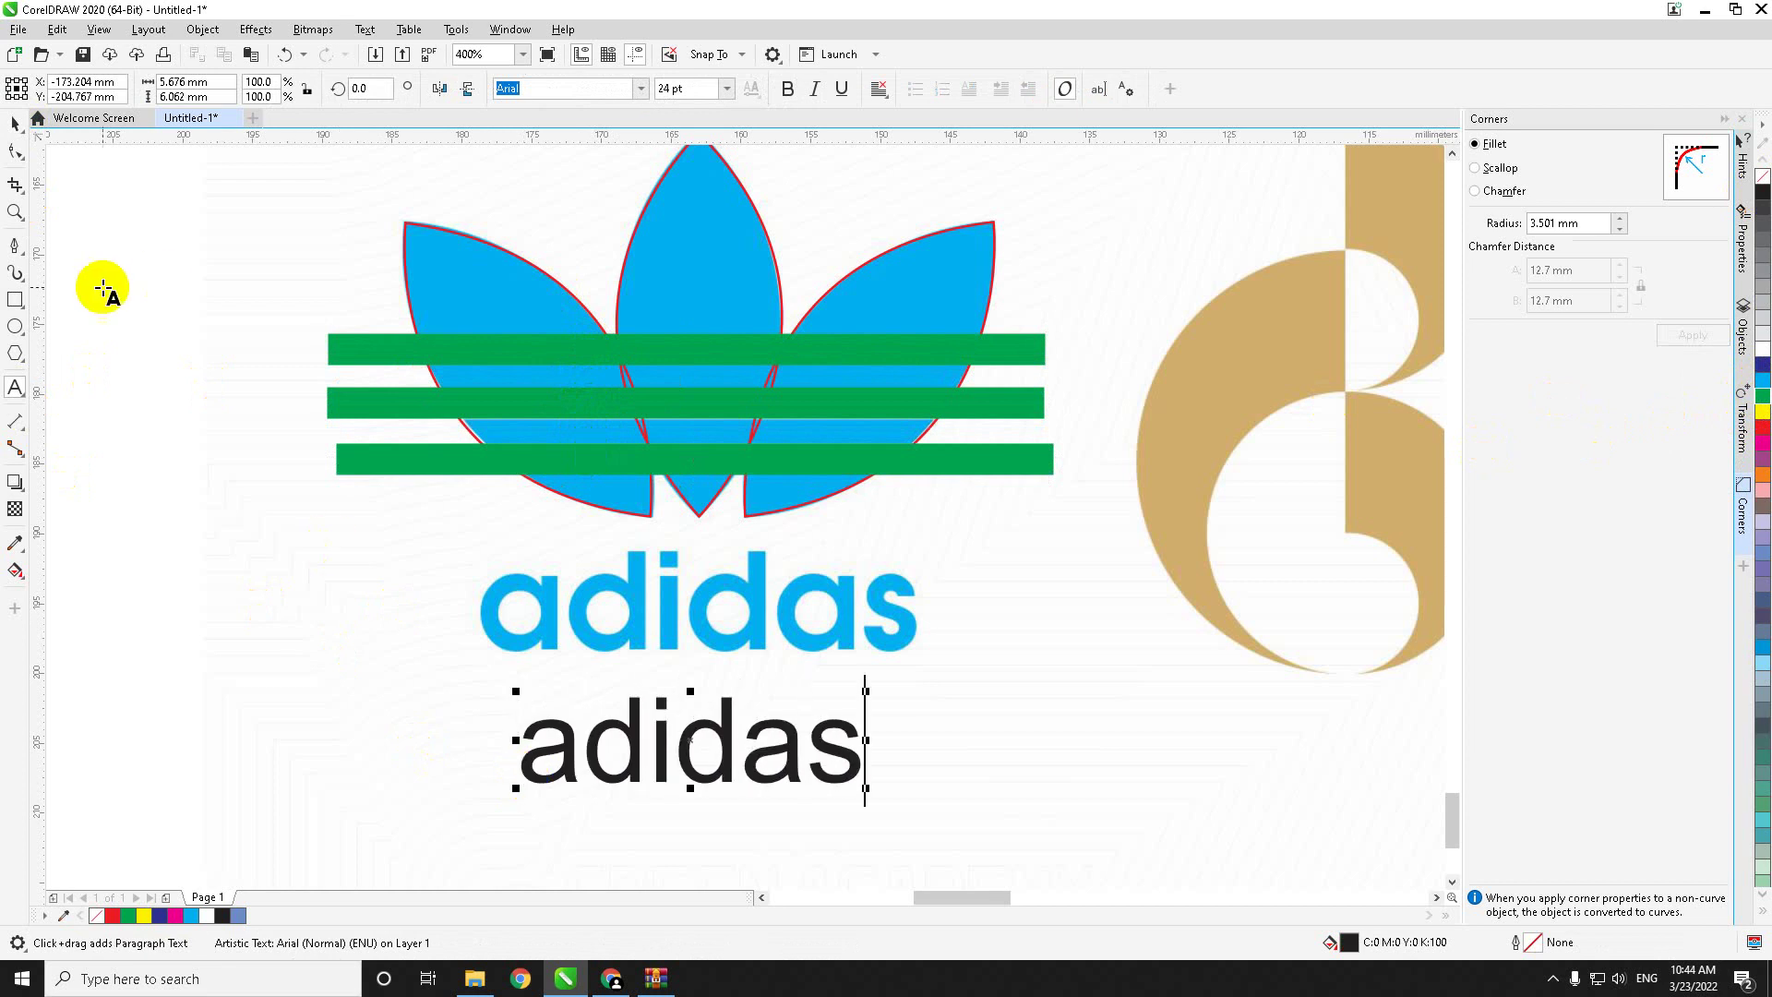
click(15, 122)
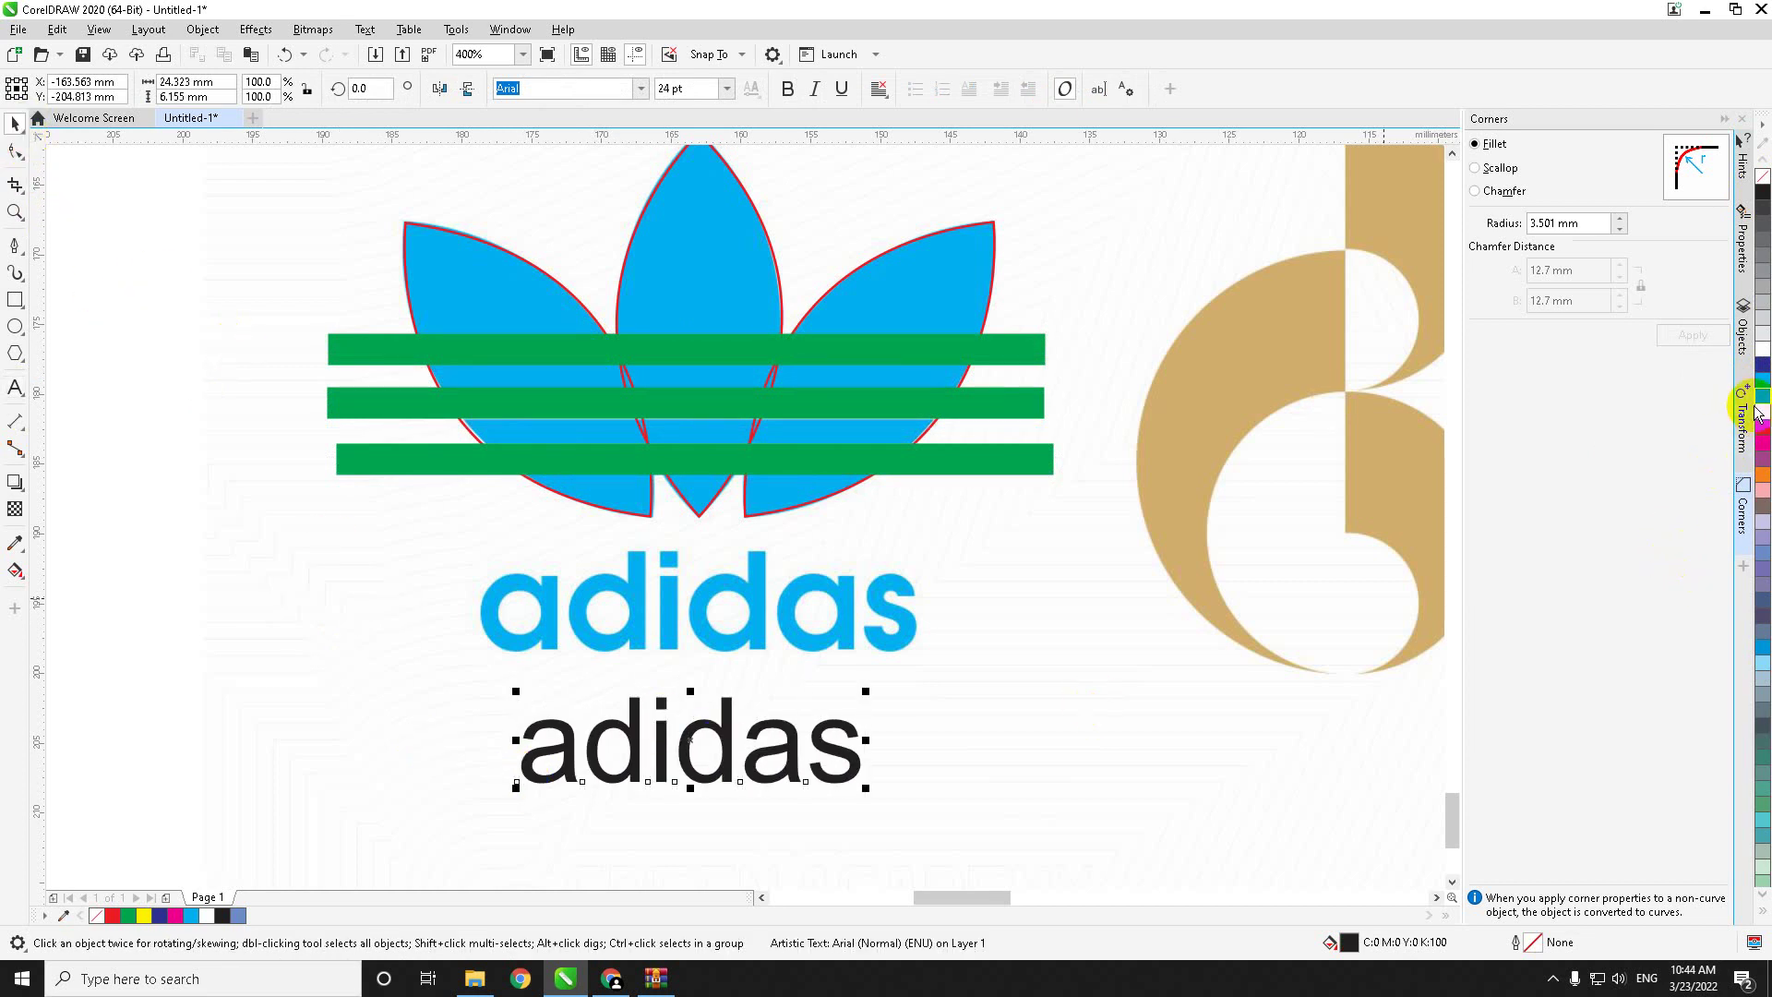
click(1765, 374)
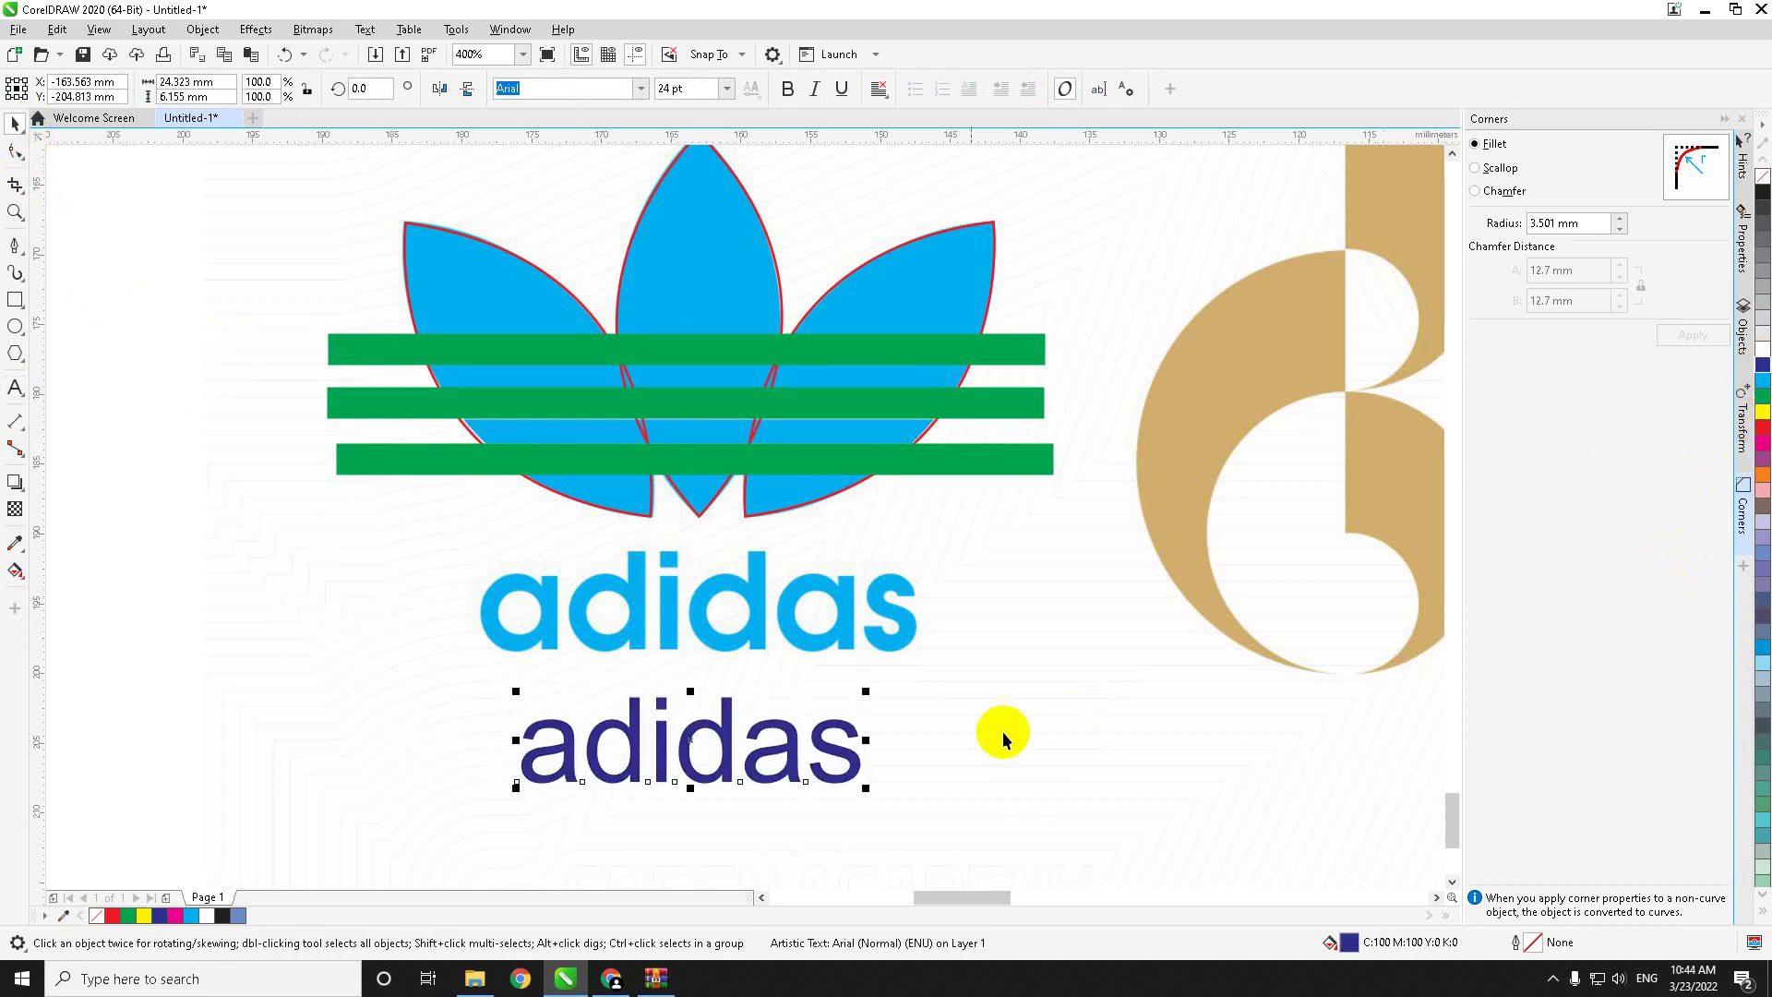
click(1763, 426)
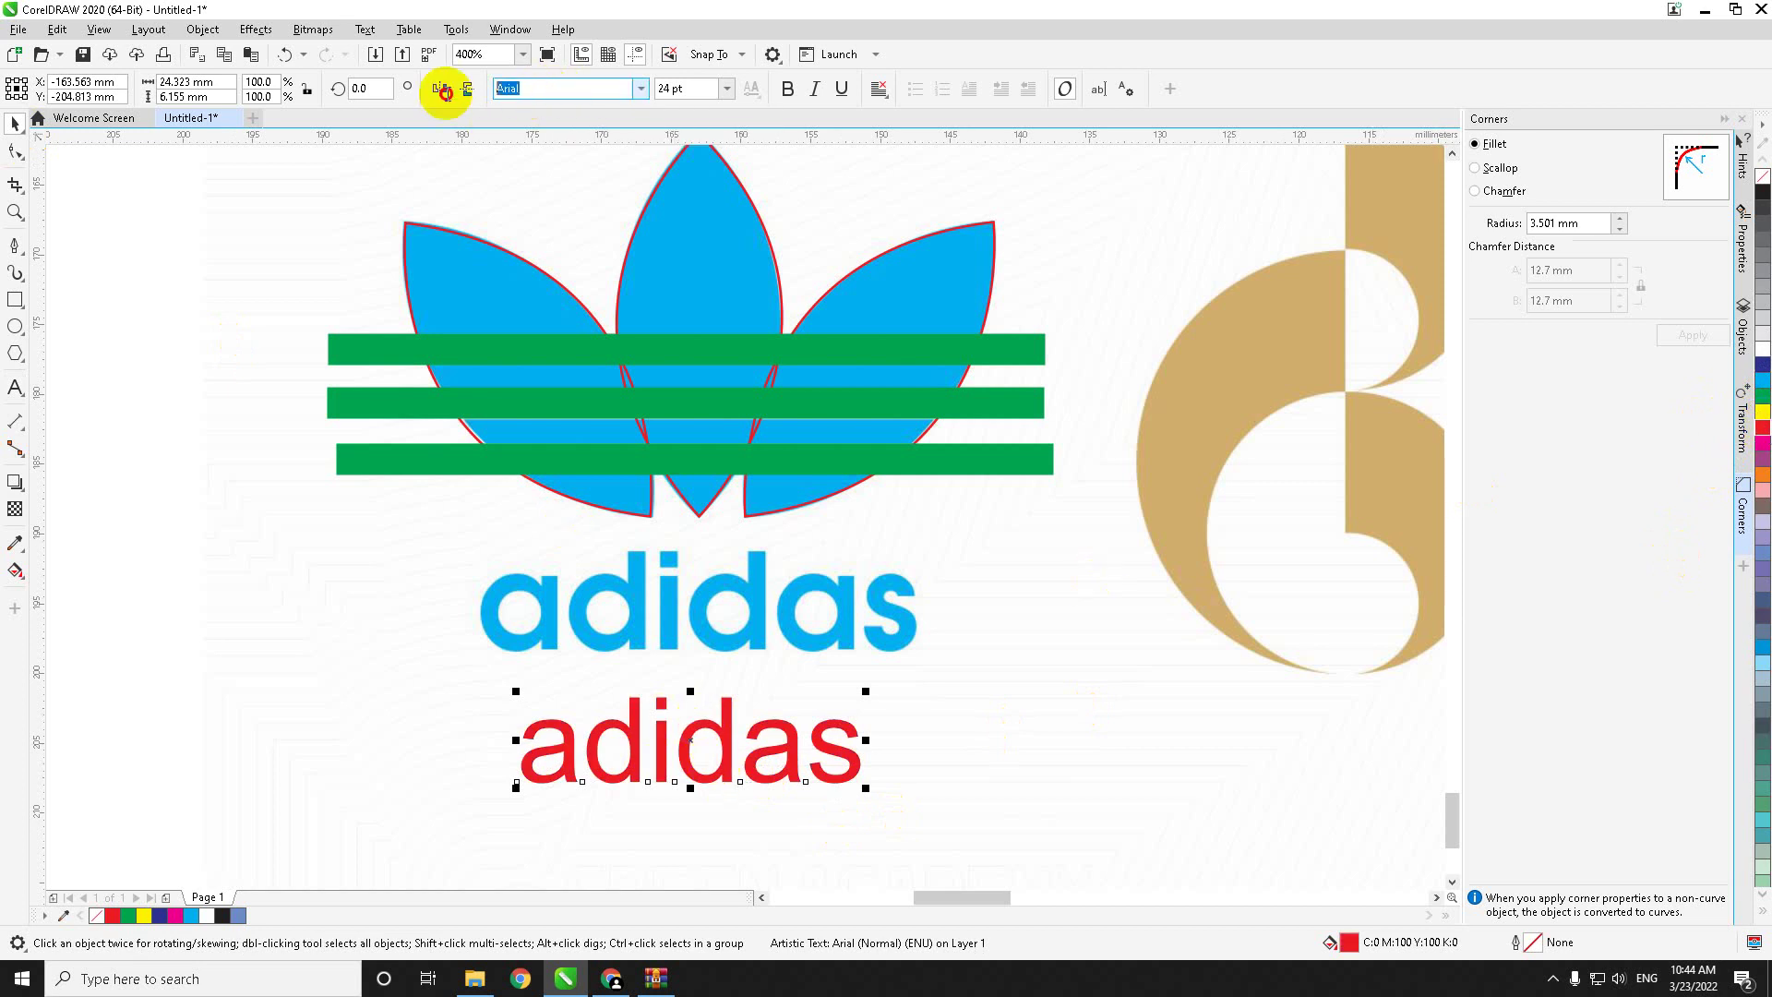
Step: Change the red adidas text's font to TeXGyreAdventor and make it bold
text(Te)
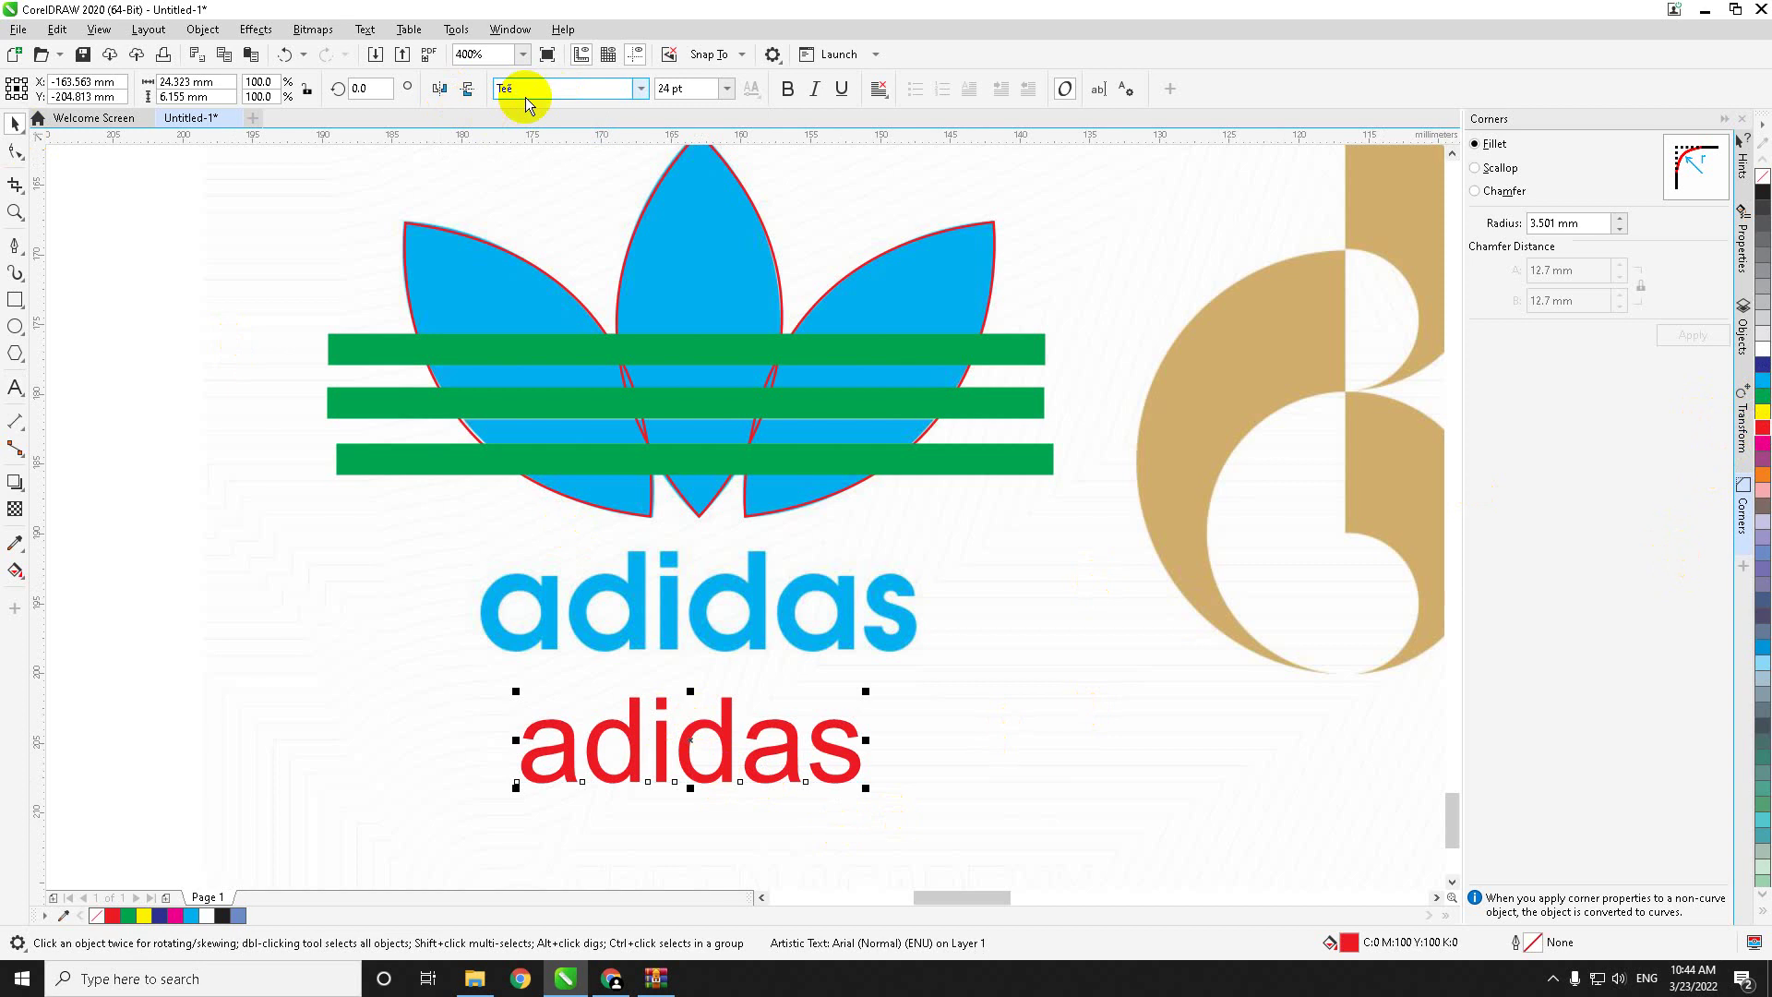
text(ex)
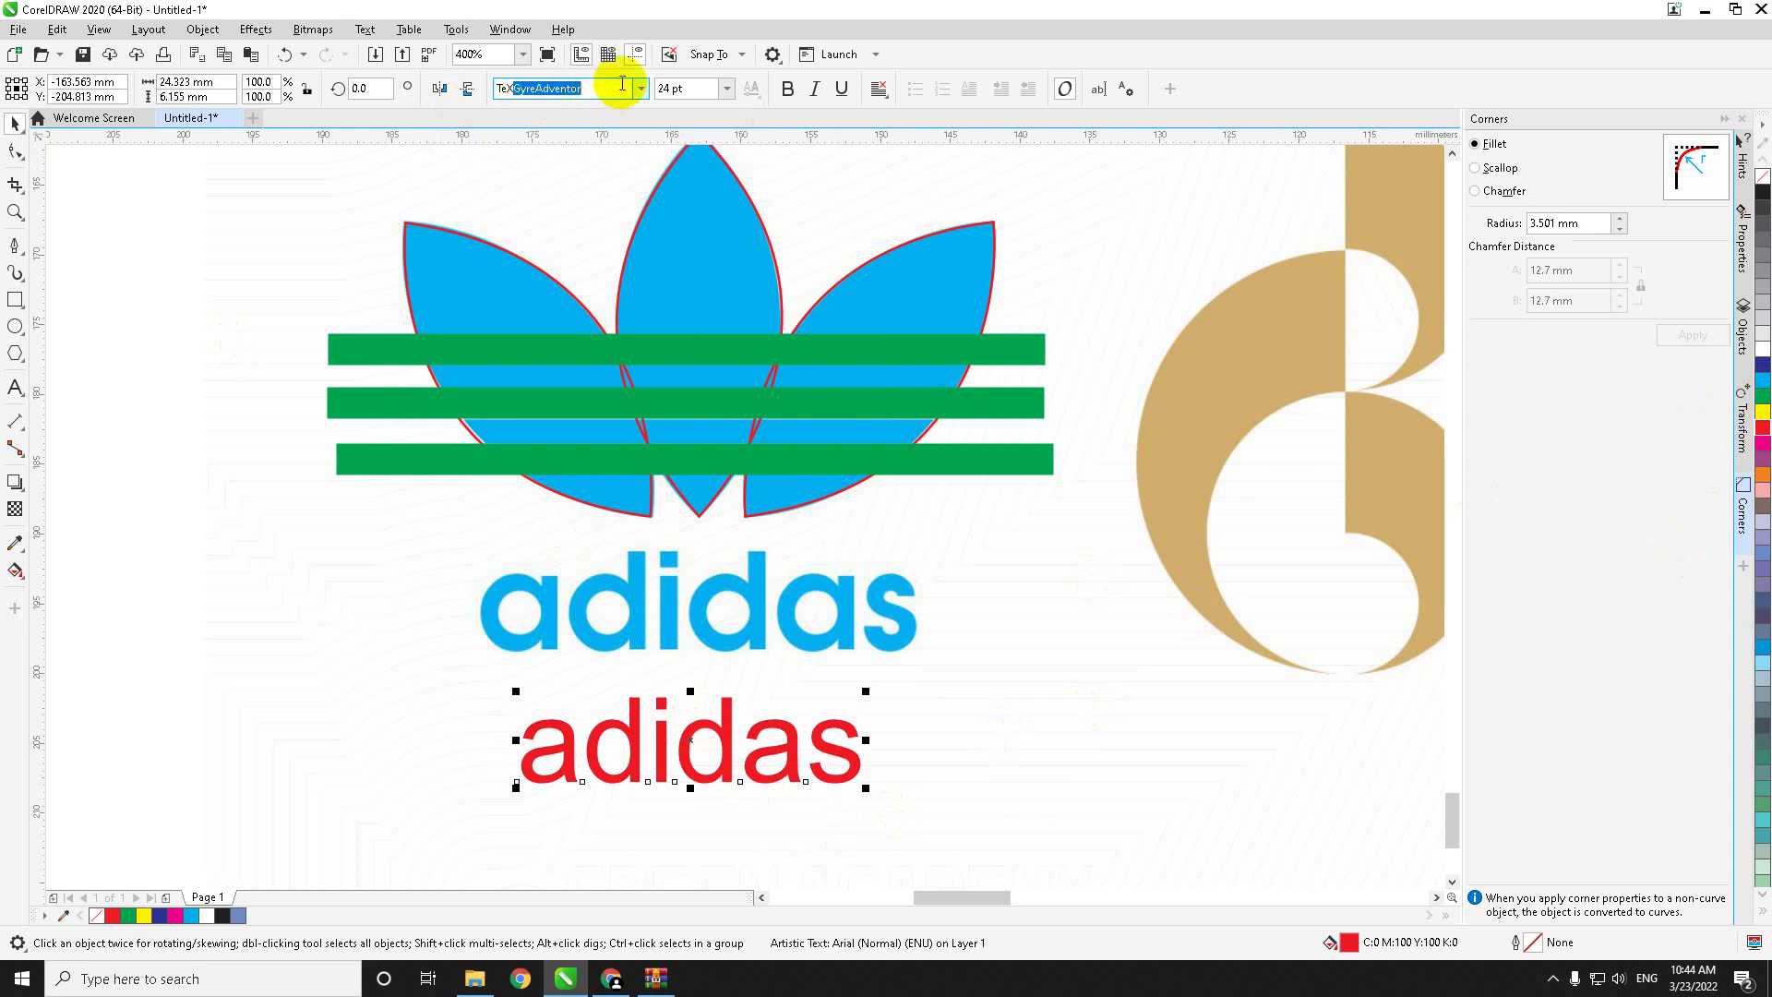
key(Return)
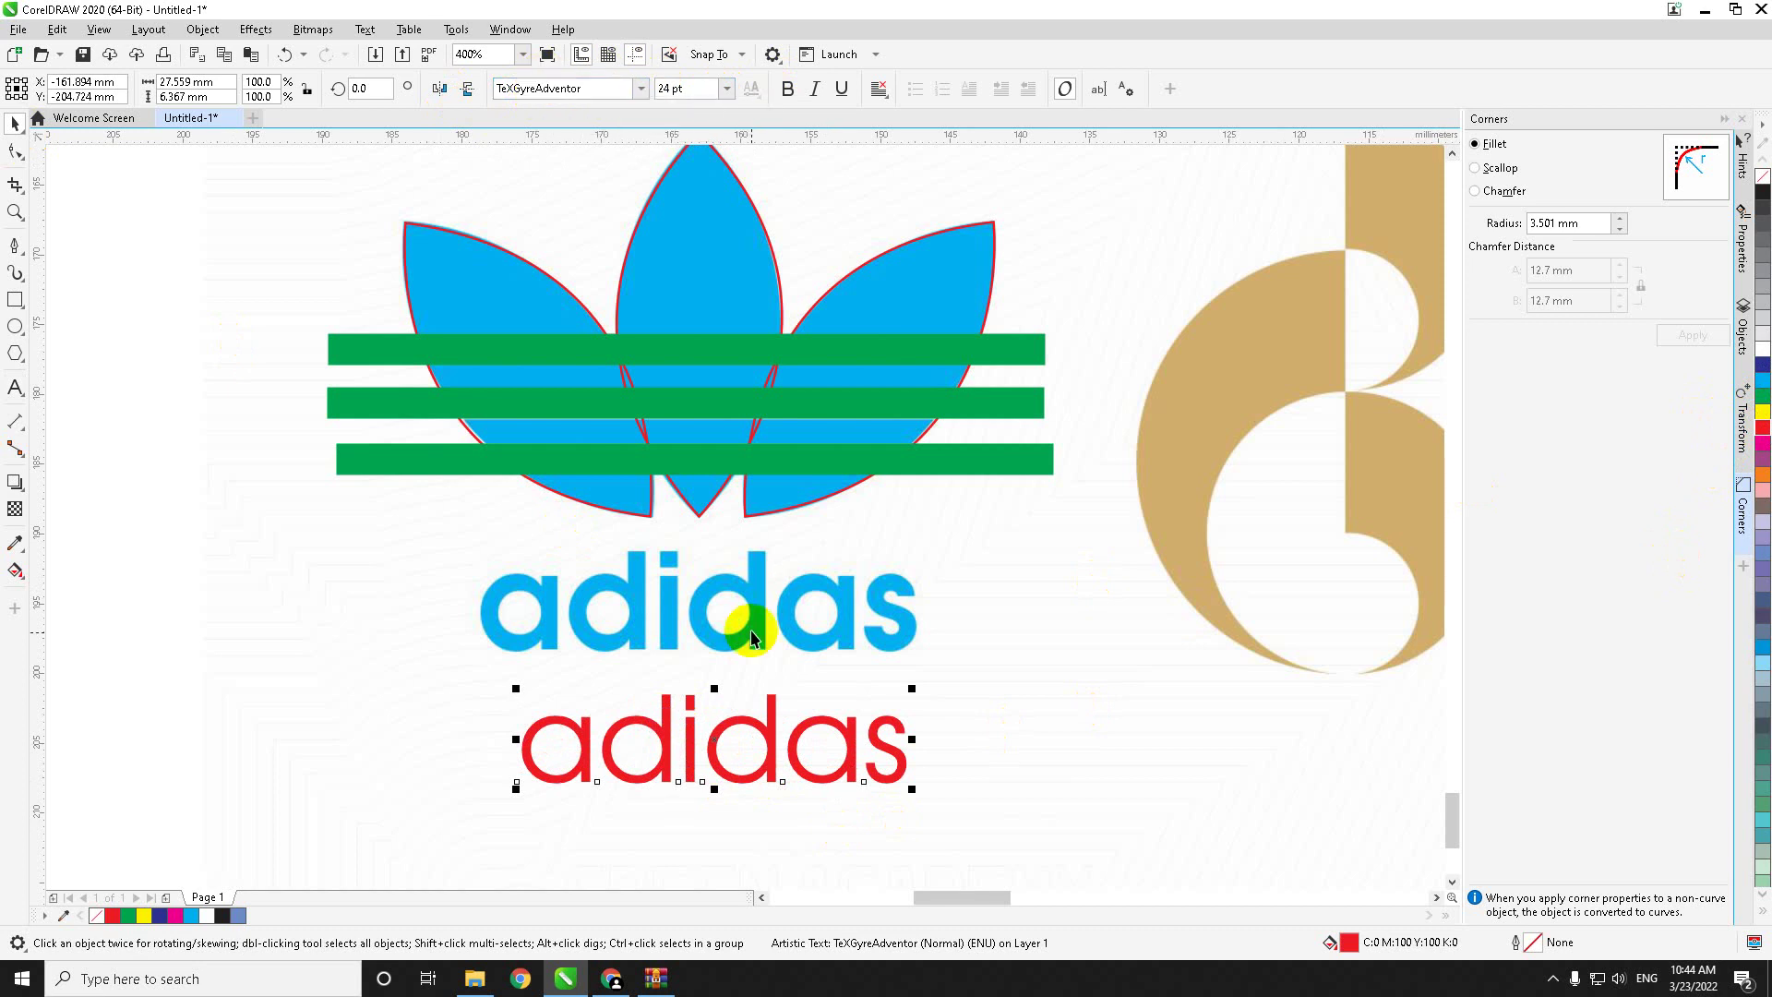
click(749, 736)
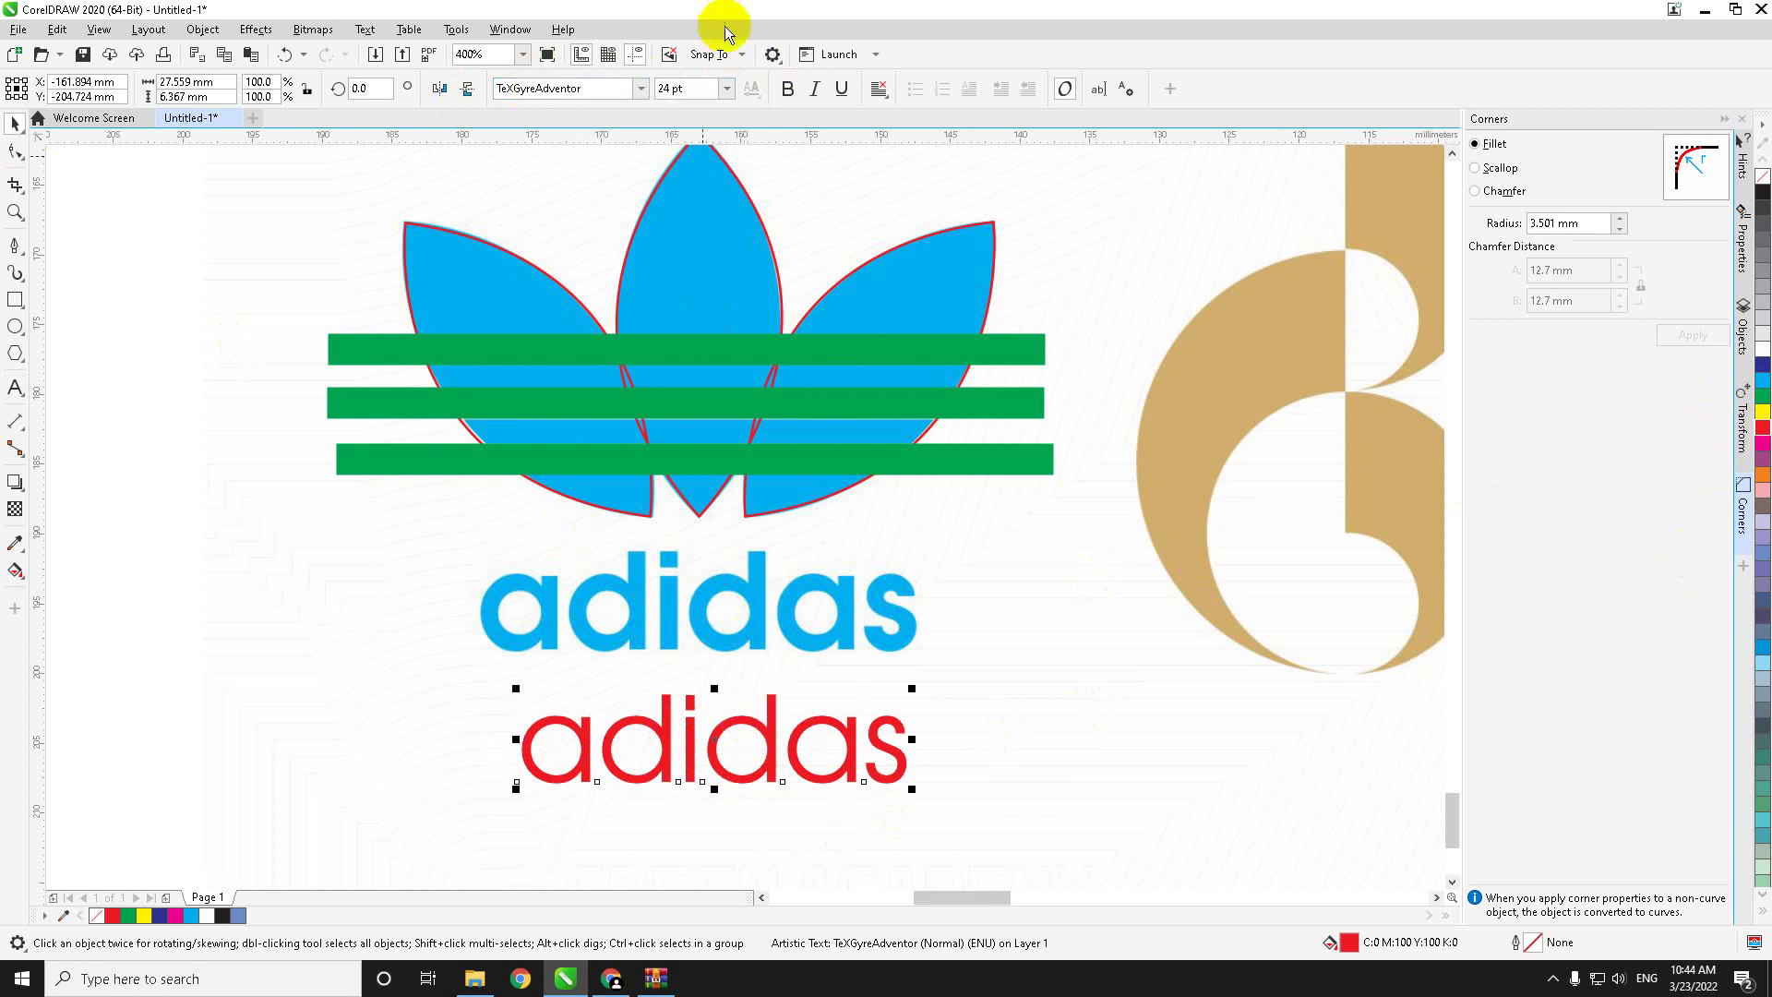
click(789, 89)
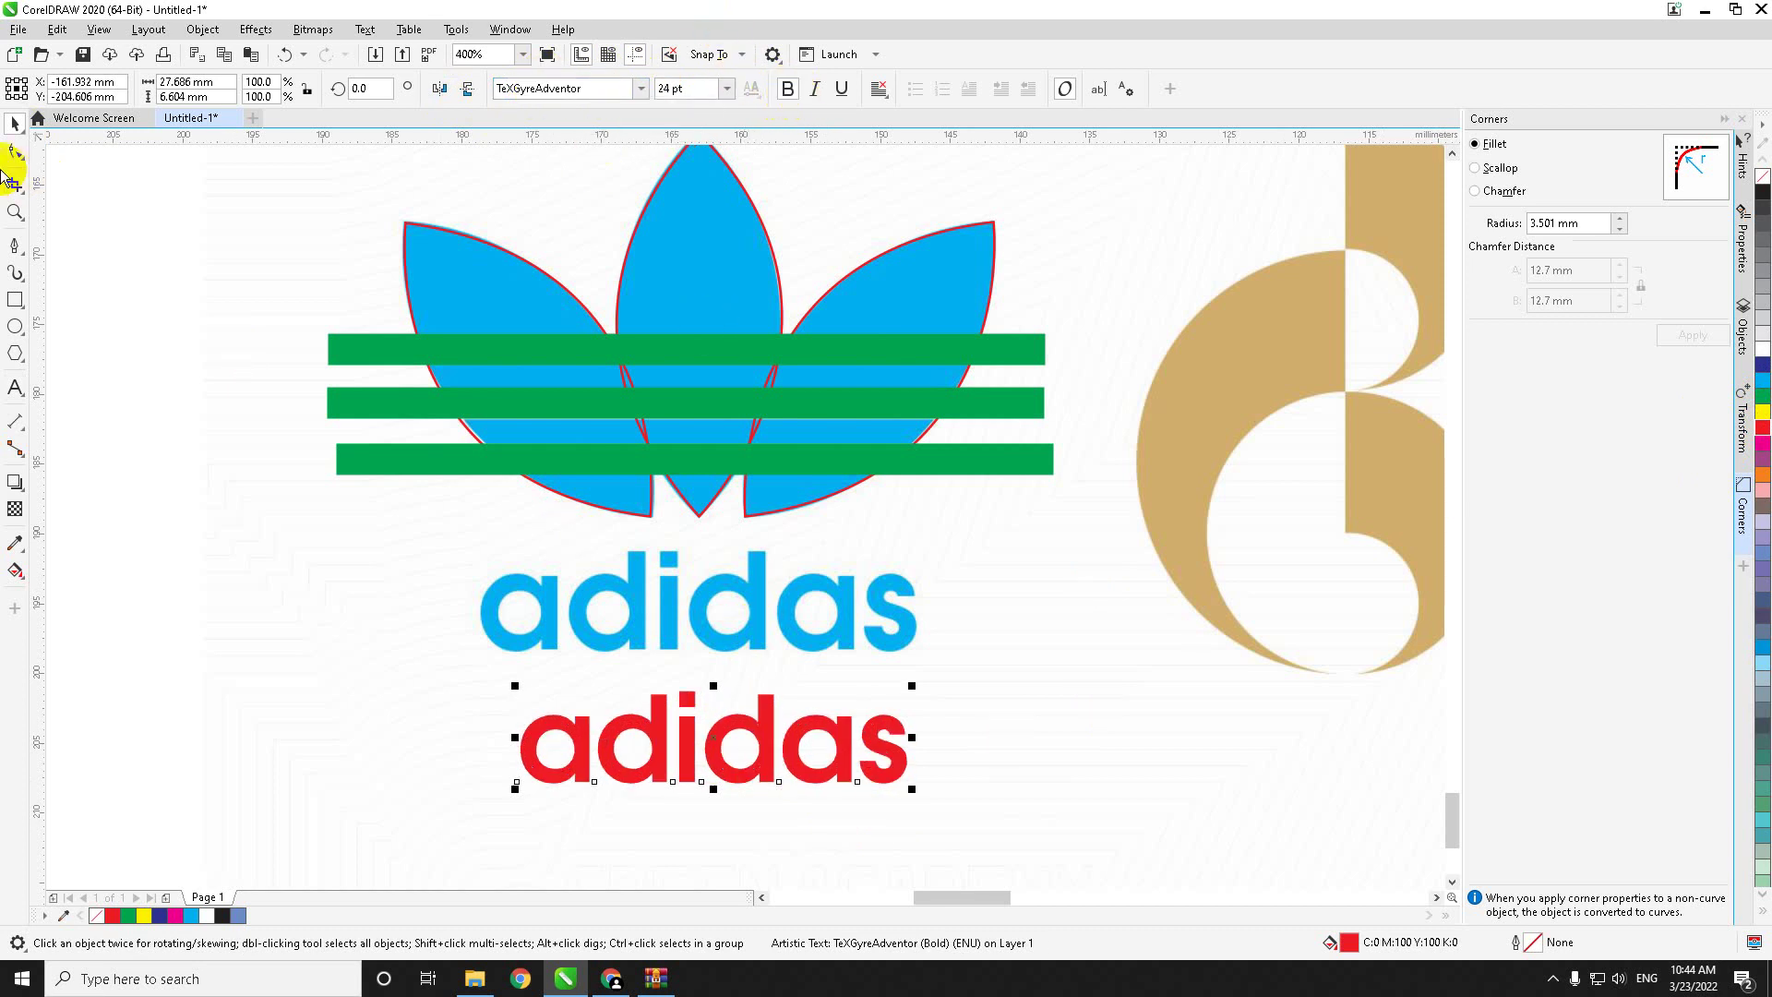
Step: Move the red adidas text up onto the logo's blue lettering, lining up its first letter with the original
click(589, 711)
scroll(582, 710, up, 3)
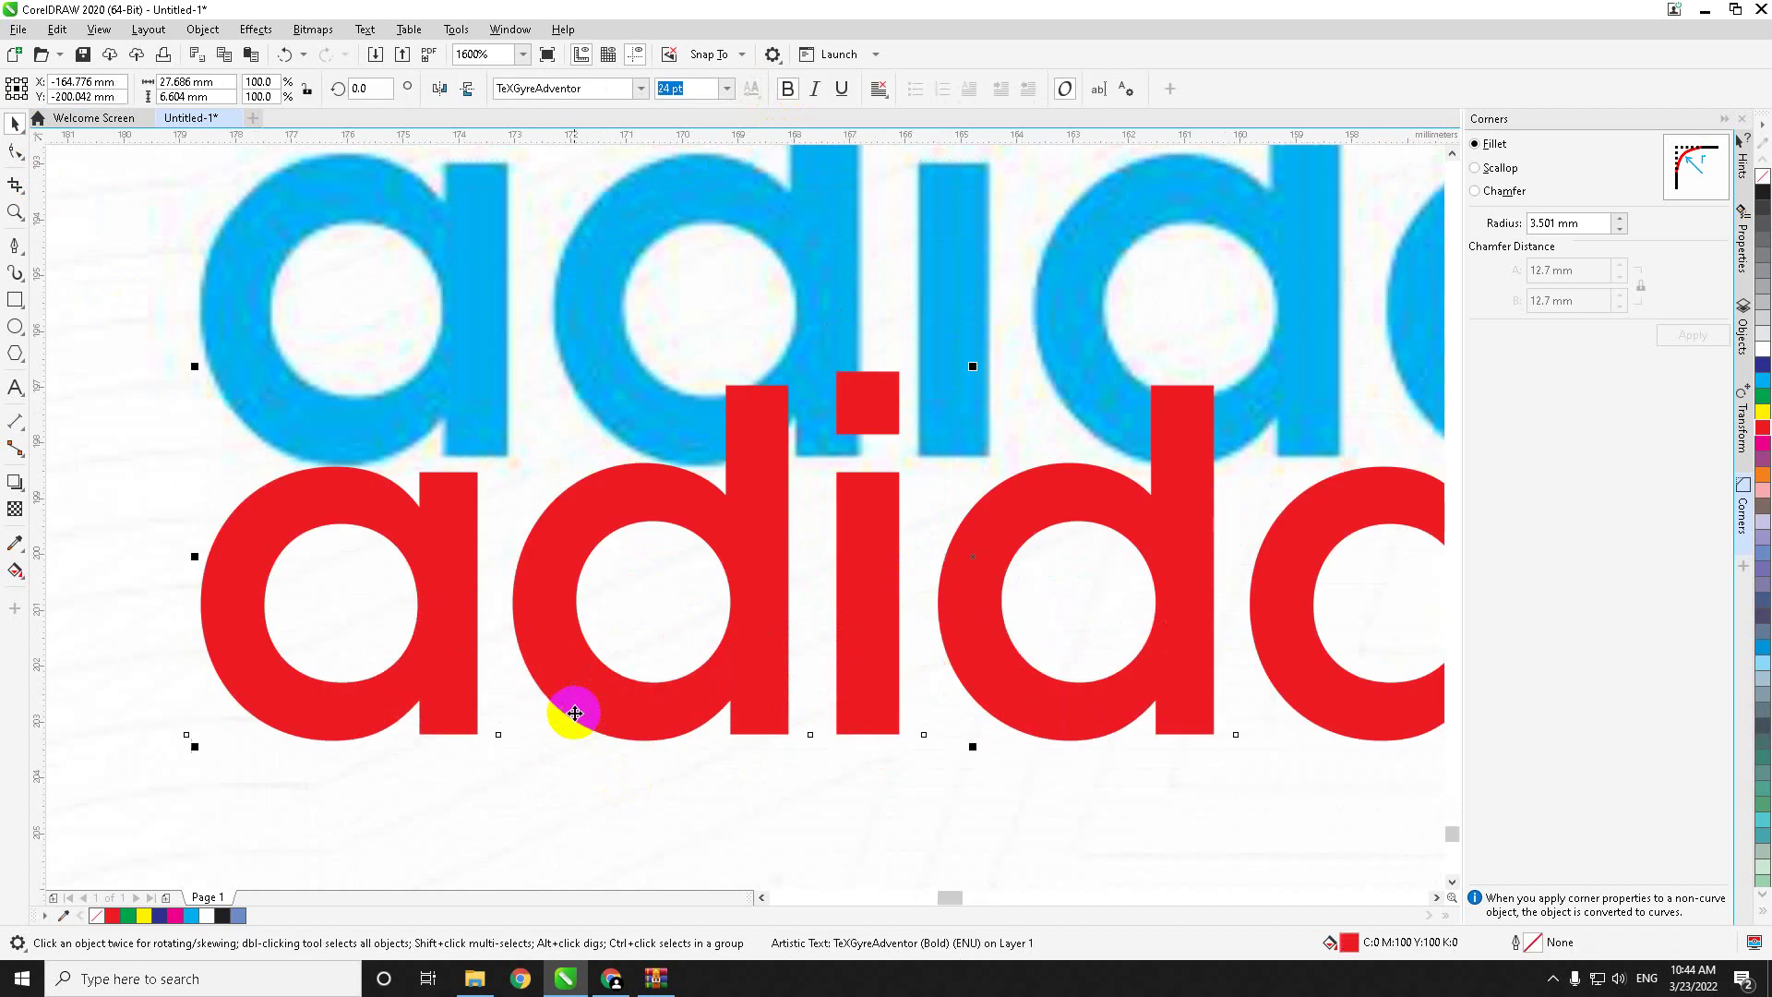
drag(582, 513, 613, 395)
scroll(594, 483, down, 2)
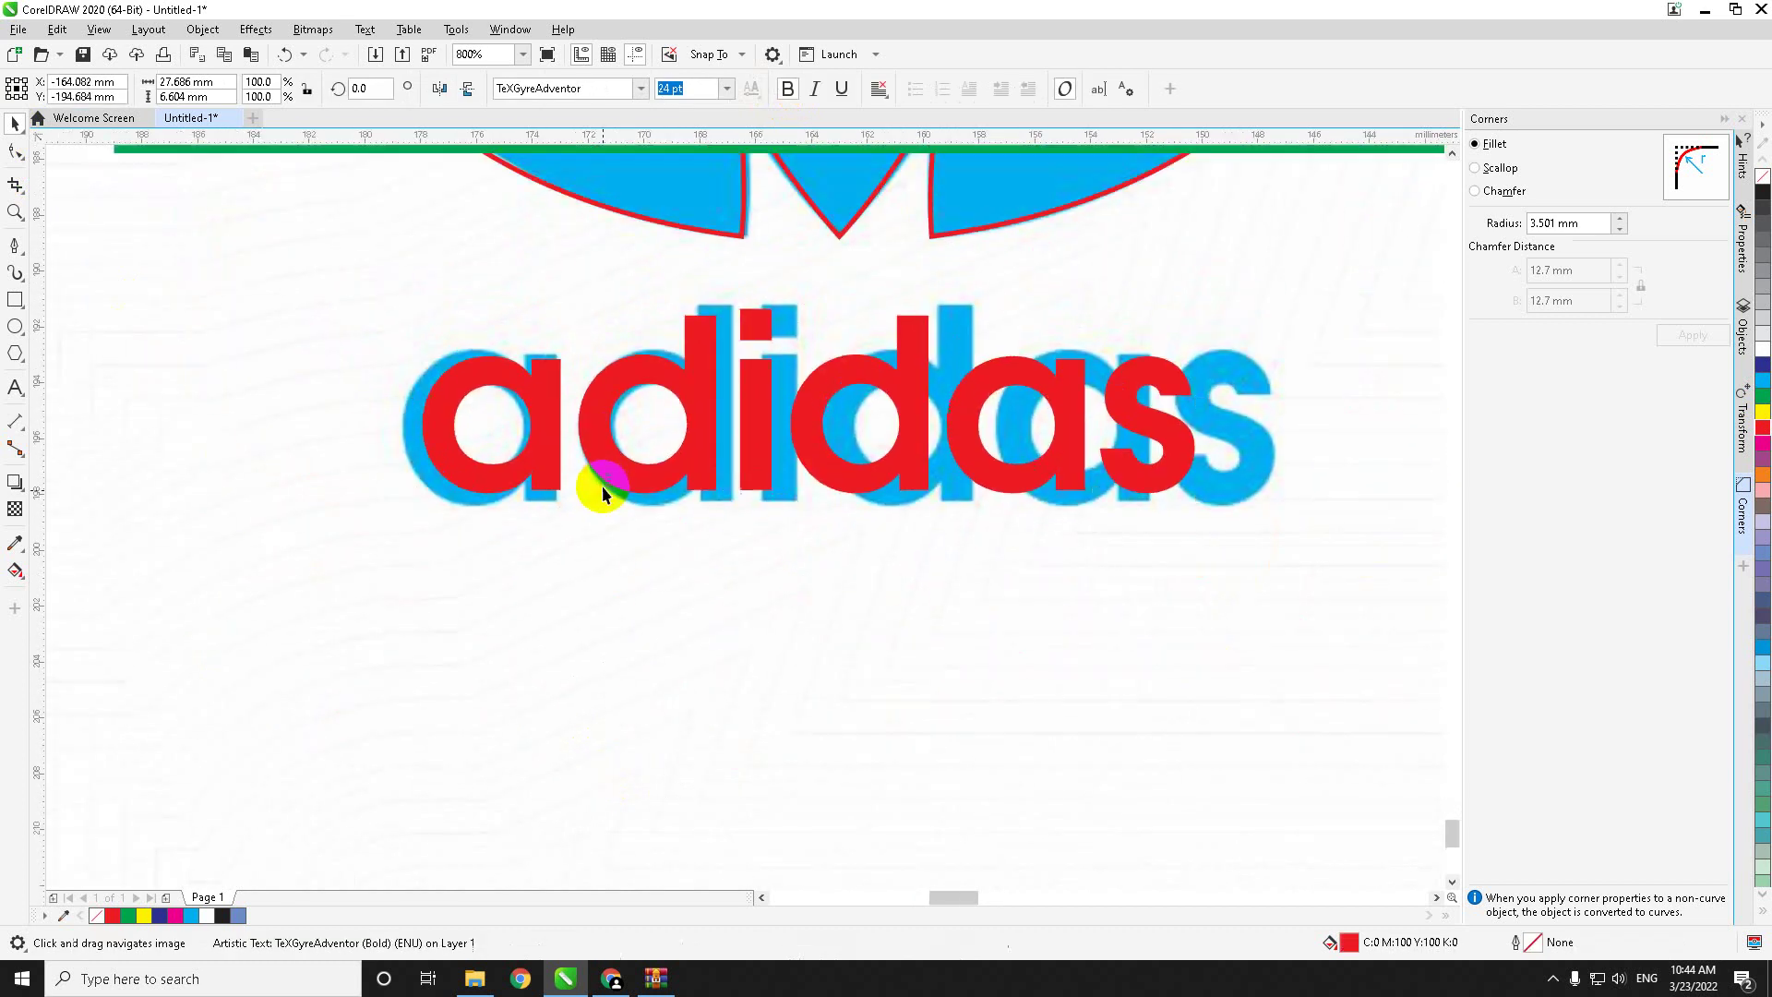
scroll(501, 490, up, 3)
drag(501, 489, 455, 463)
scroll(455, 463, down, 3)
scroll(665, 524, down, 1)
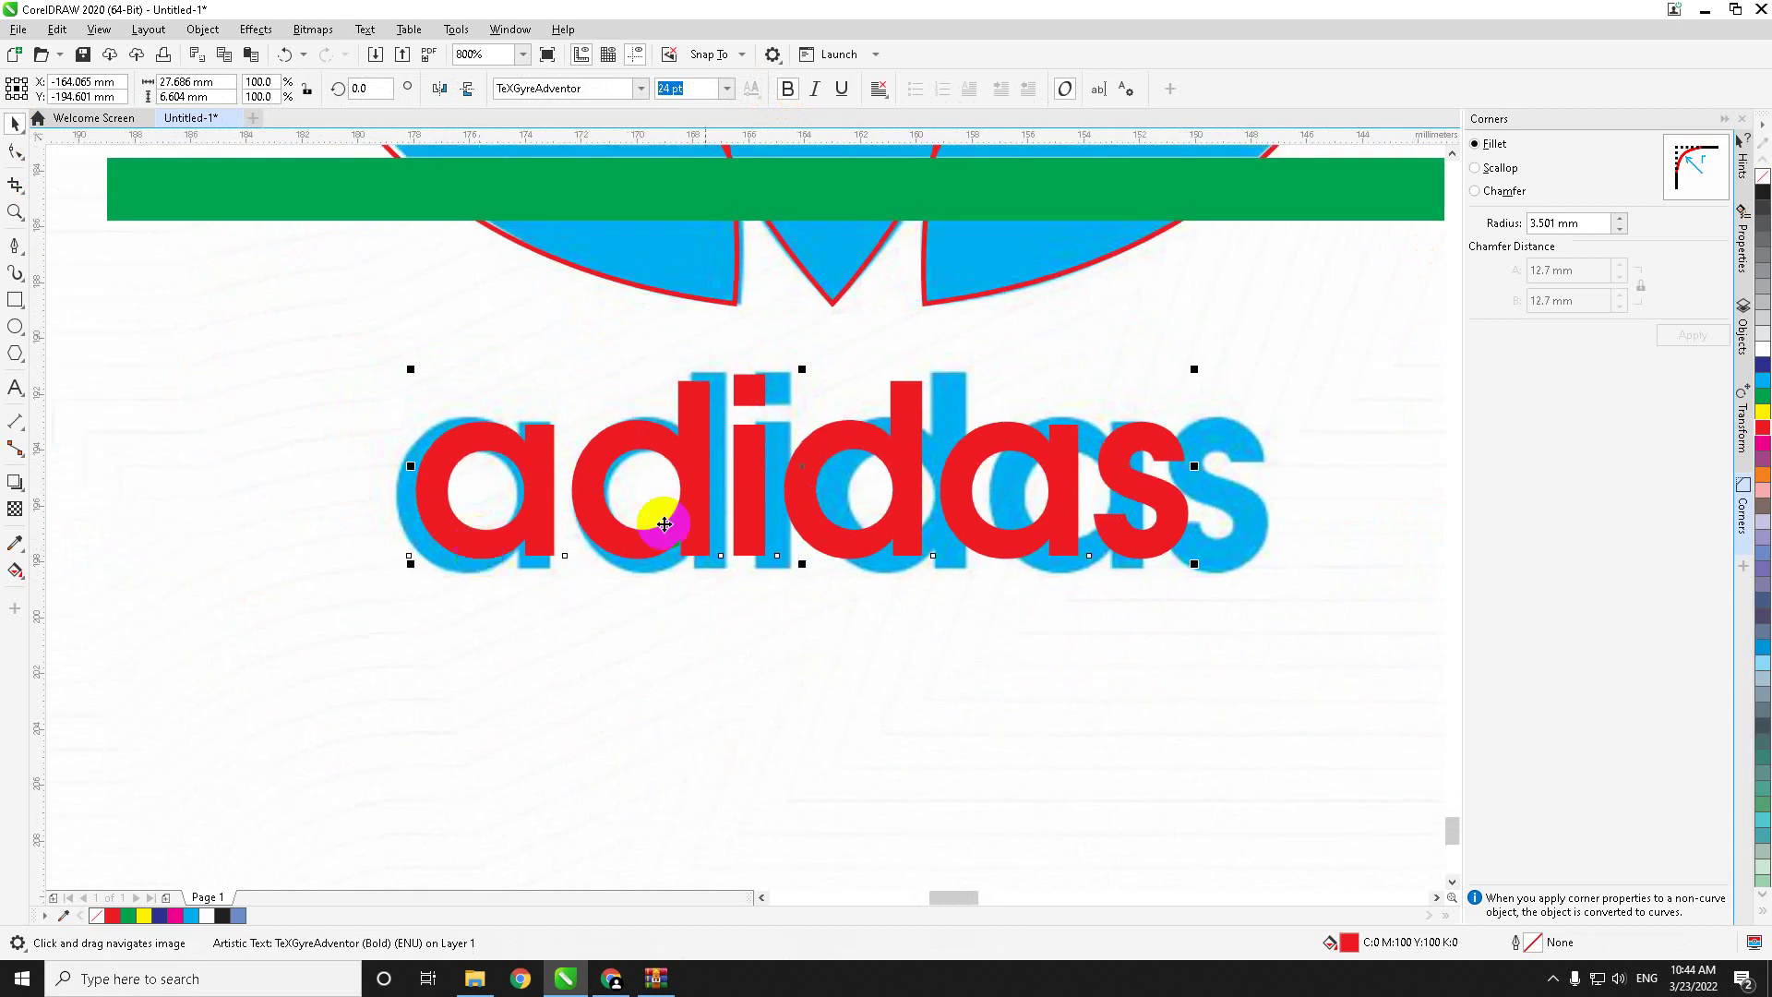
Step: Enlarge the red adidas text to about 26.5 pt and shift it left over the start of the blue lettering
drag(1192, 367, 1268, 316)
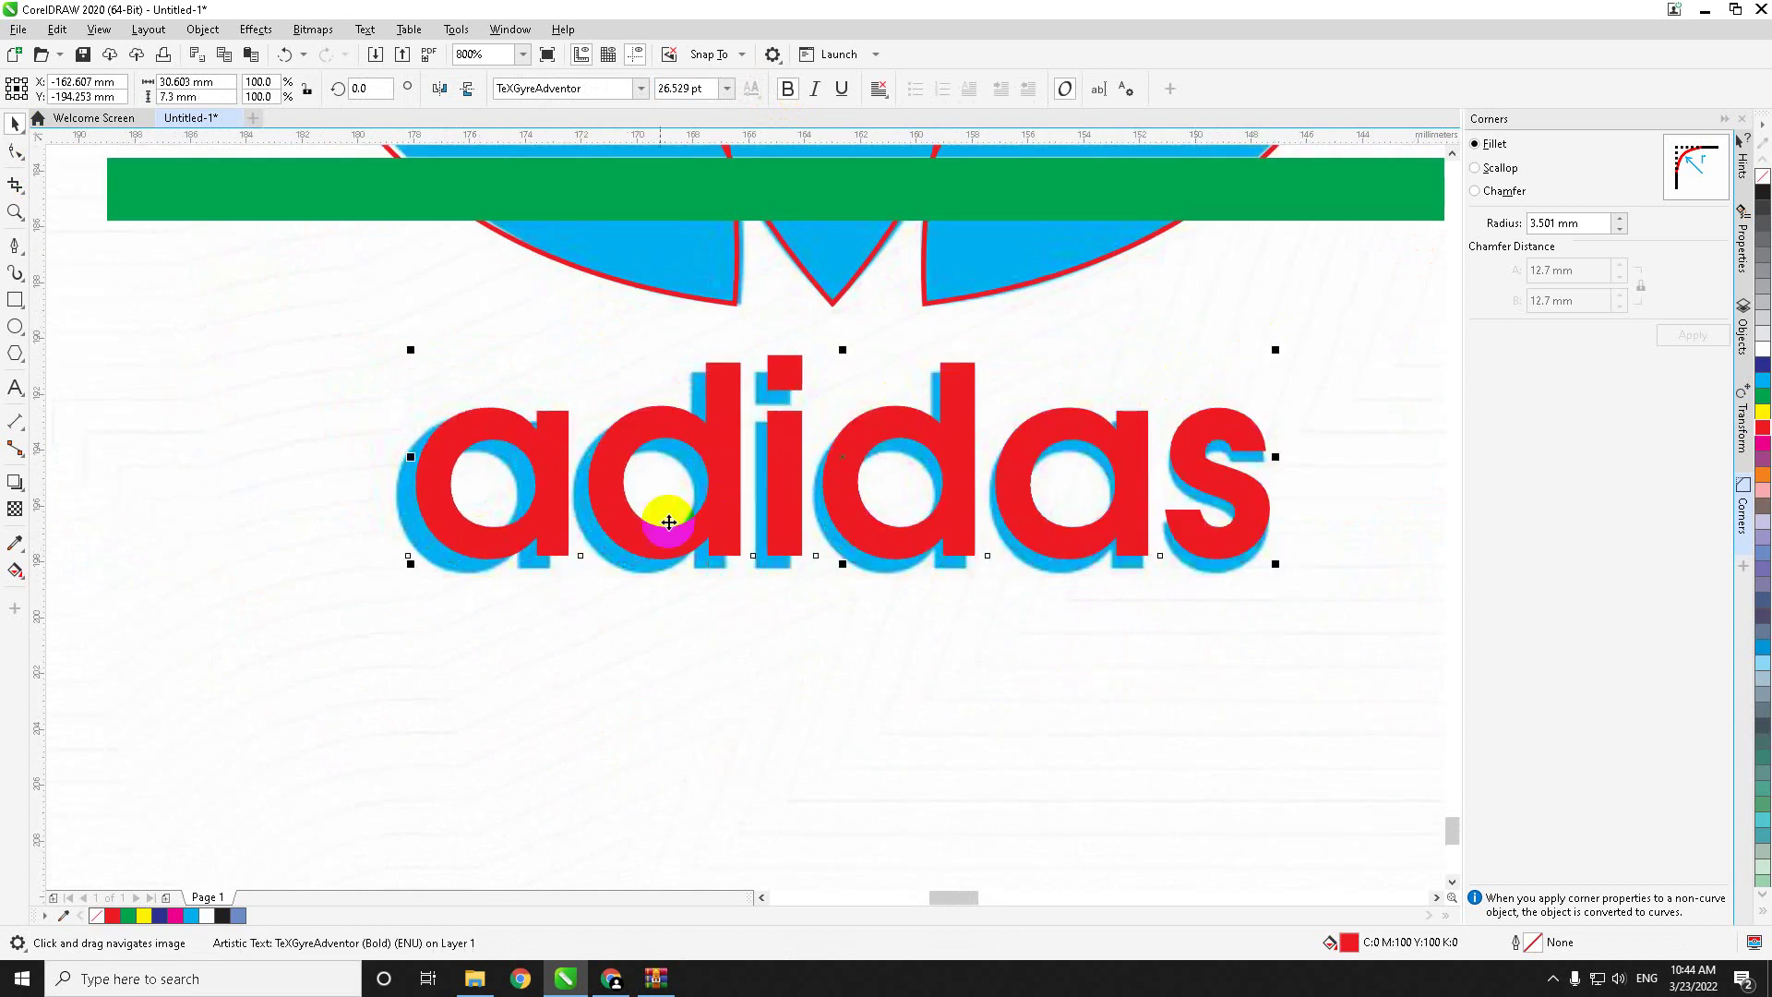
mouse_move(627, 530)
mouse_down()
mouse_move(539, 556)
mouse_move(595, 494)
mouse_move(506, 500)
mouse_move(505, 540)
mouse_move(396, 704)
mouse_move(552, 515)
mouse_up()
scroll(457, 569, up, 1)
scroll(586, 502, down, 1)
scroll(506, 502, up, 1)
scroll(503, 555, down, 2)
scroll(542, 515, up, 2)
Step: Nudge the red adidas text right and slightly down so its first letter covers the blue one underneath
key(Right)
key(Right)
key(Right)
key(Right)
key(Right)
key(Right)
key(Right)
key(Right)
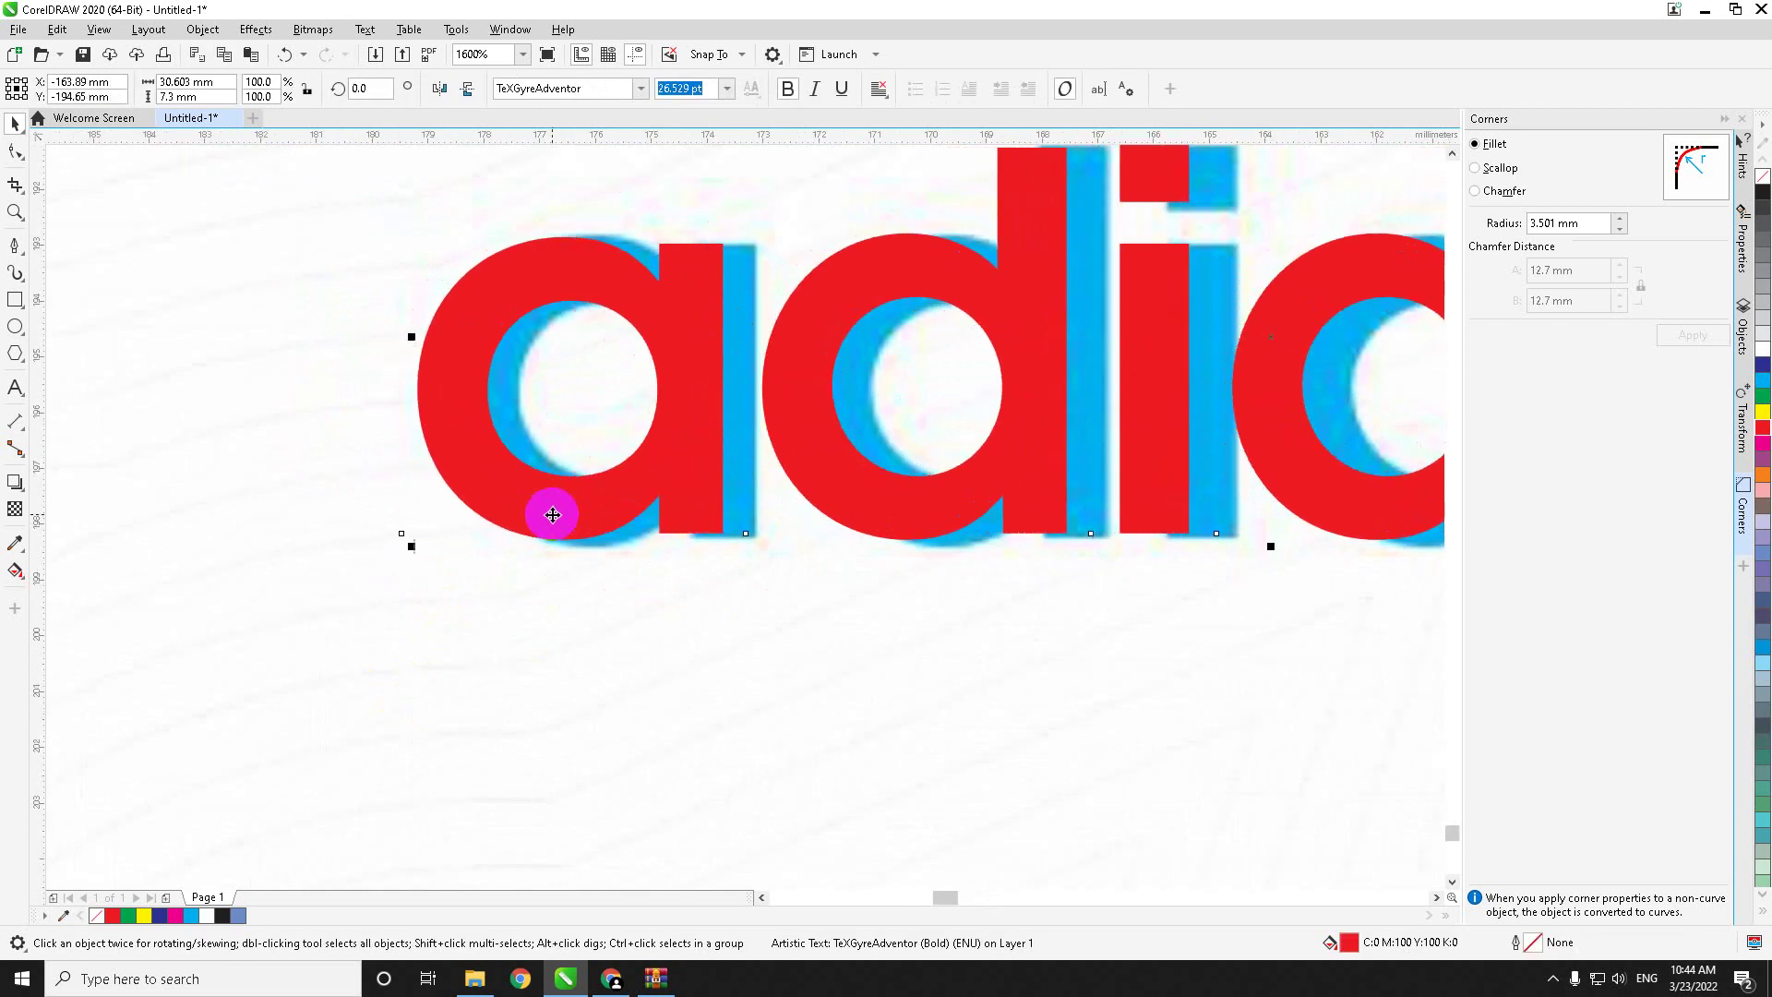
key(Down)
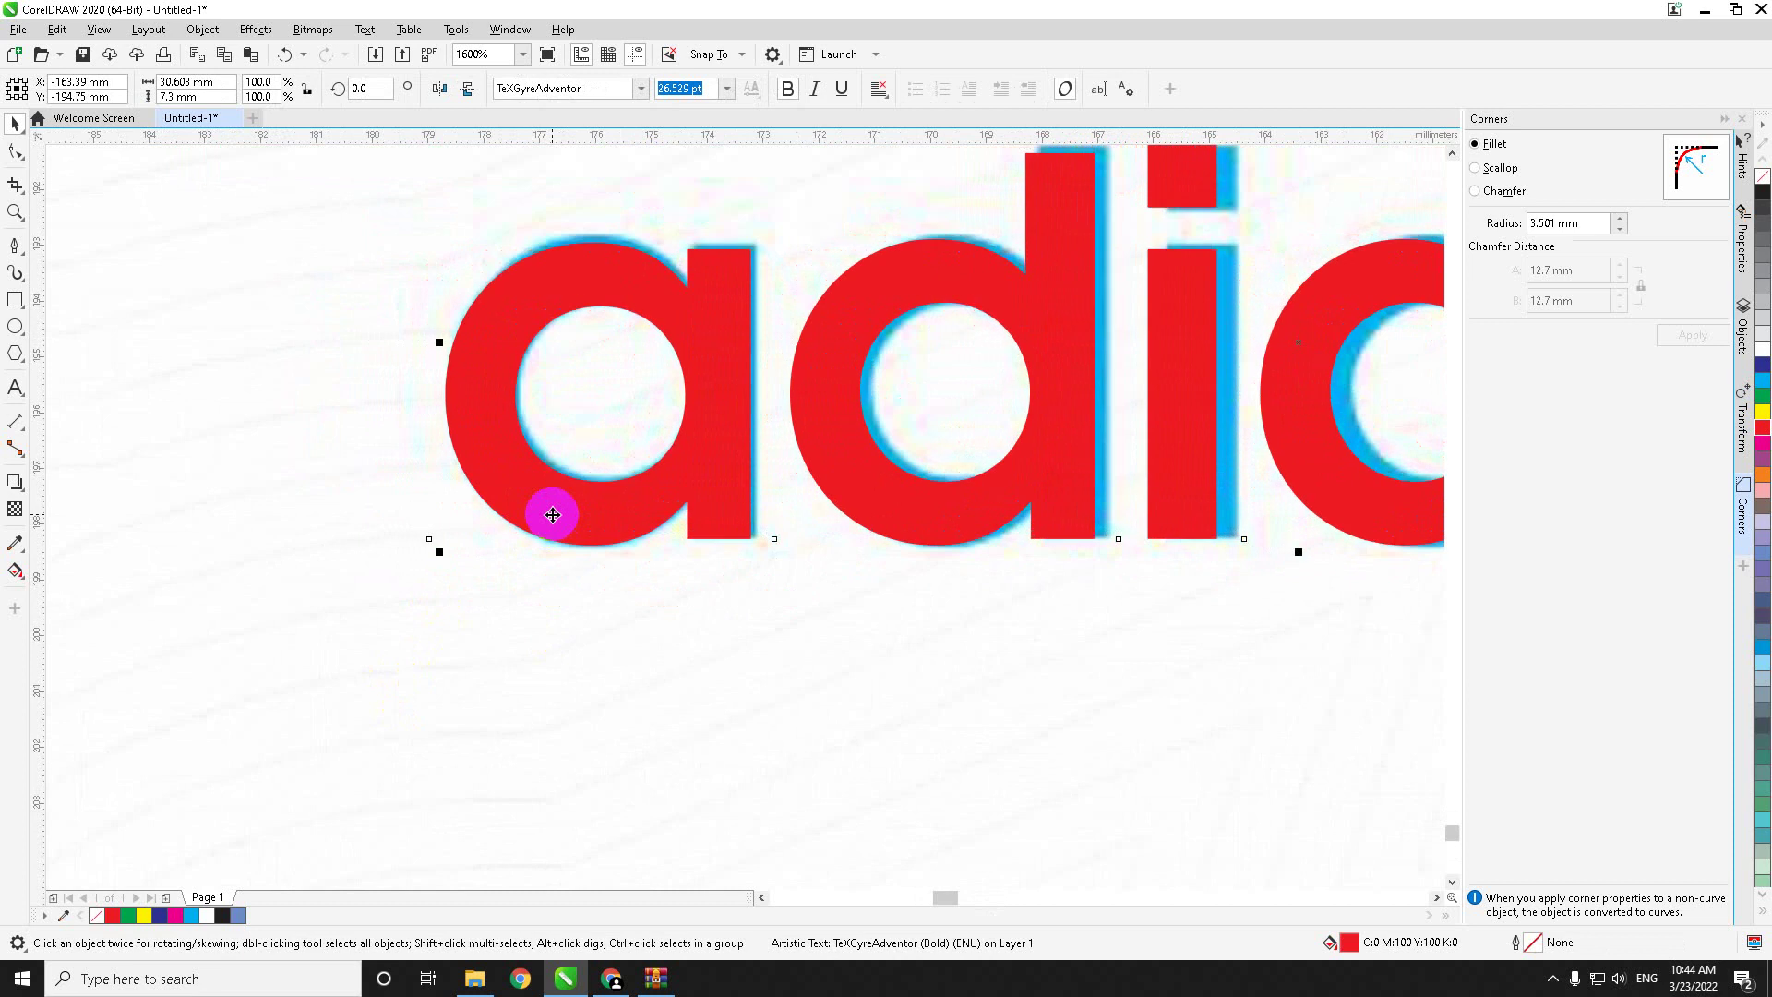
Step: Scale the red adidas text up to about 27.25 pt so the whole word covers the blue lettering
scroll(492, 522, down, 1)
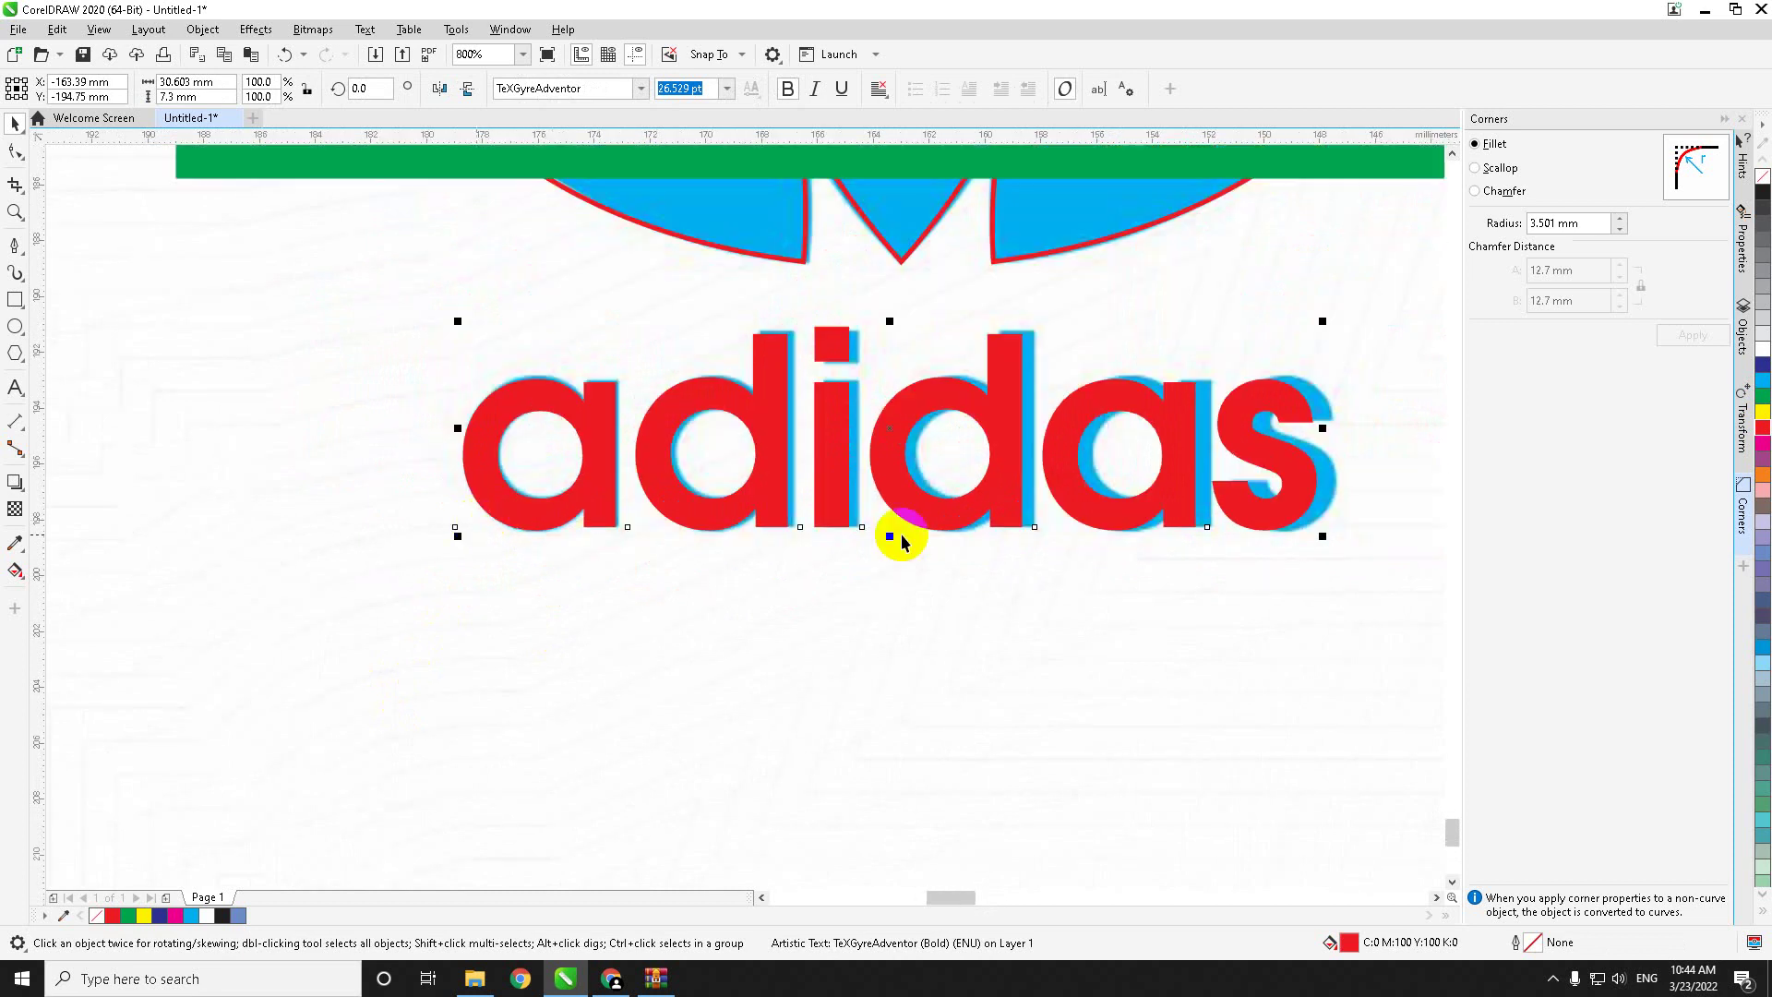
mouse_move(1175, 372)
mouse_down()
mouse_move(1191, 364)
mouse_move(1195, 458)
mouse_move(1212, 348)
mouse_move(1187, 352)
mouse_move(1200, 360)
mouse_up()
click(1124, 772)
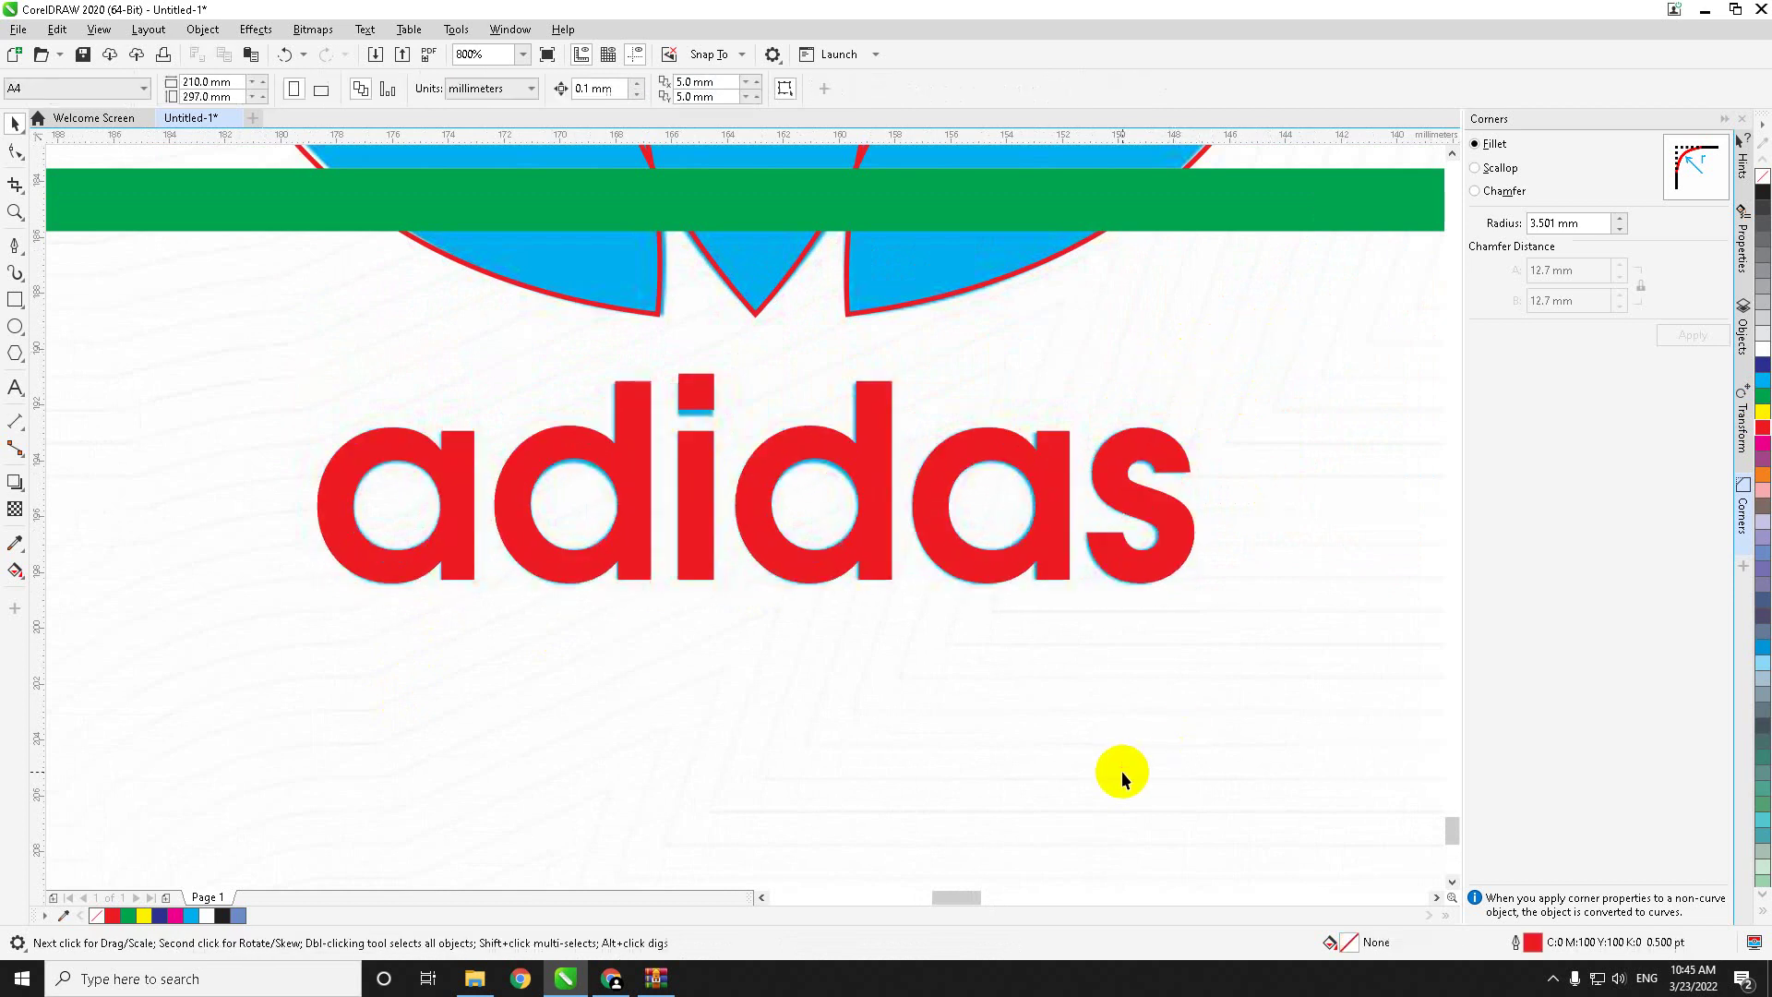
Step: Move all the redrawn logo parts off the lesson sheet into the empty area to its left
scroll(1018, 701, down, 1)
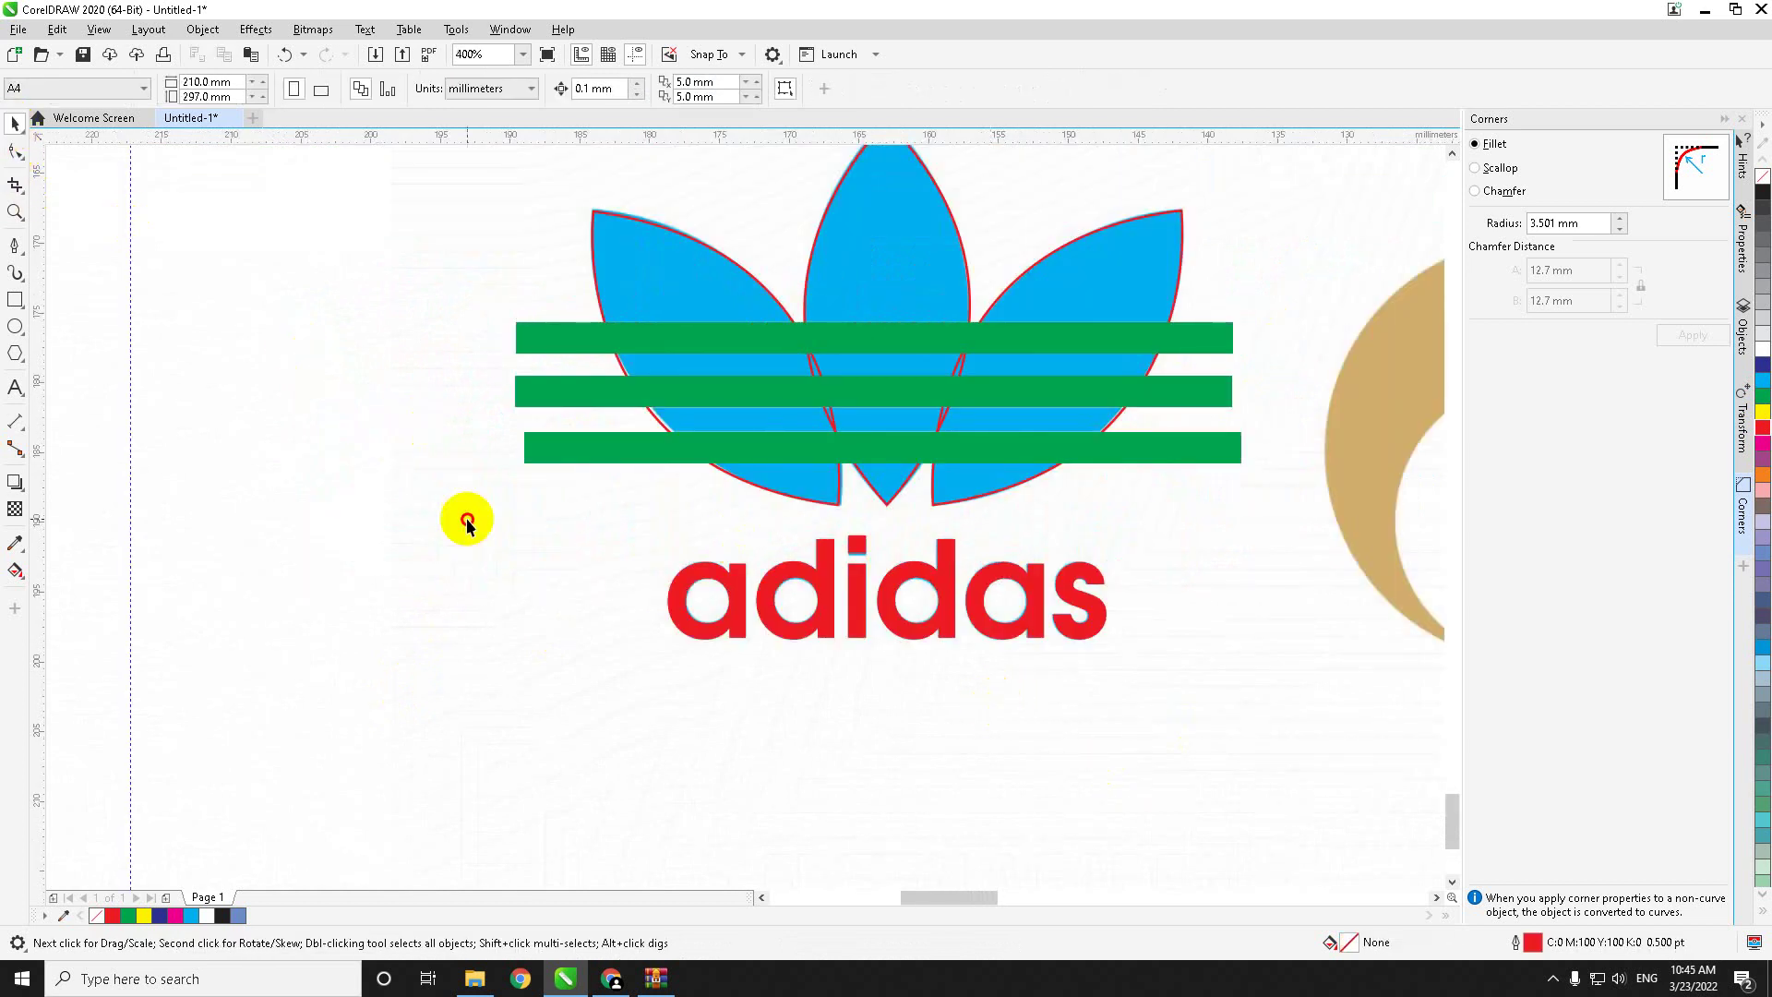
scroll(467, 524, down, 1)
scroll(581, 415, left, 2)
drag(518, 243, 973, 632)
scroll(973, 637, left, 2)
drag(950, 554, 372, 556)
click(368, 677)
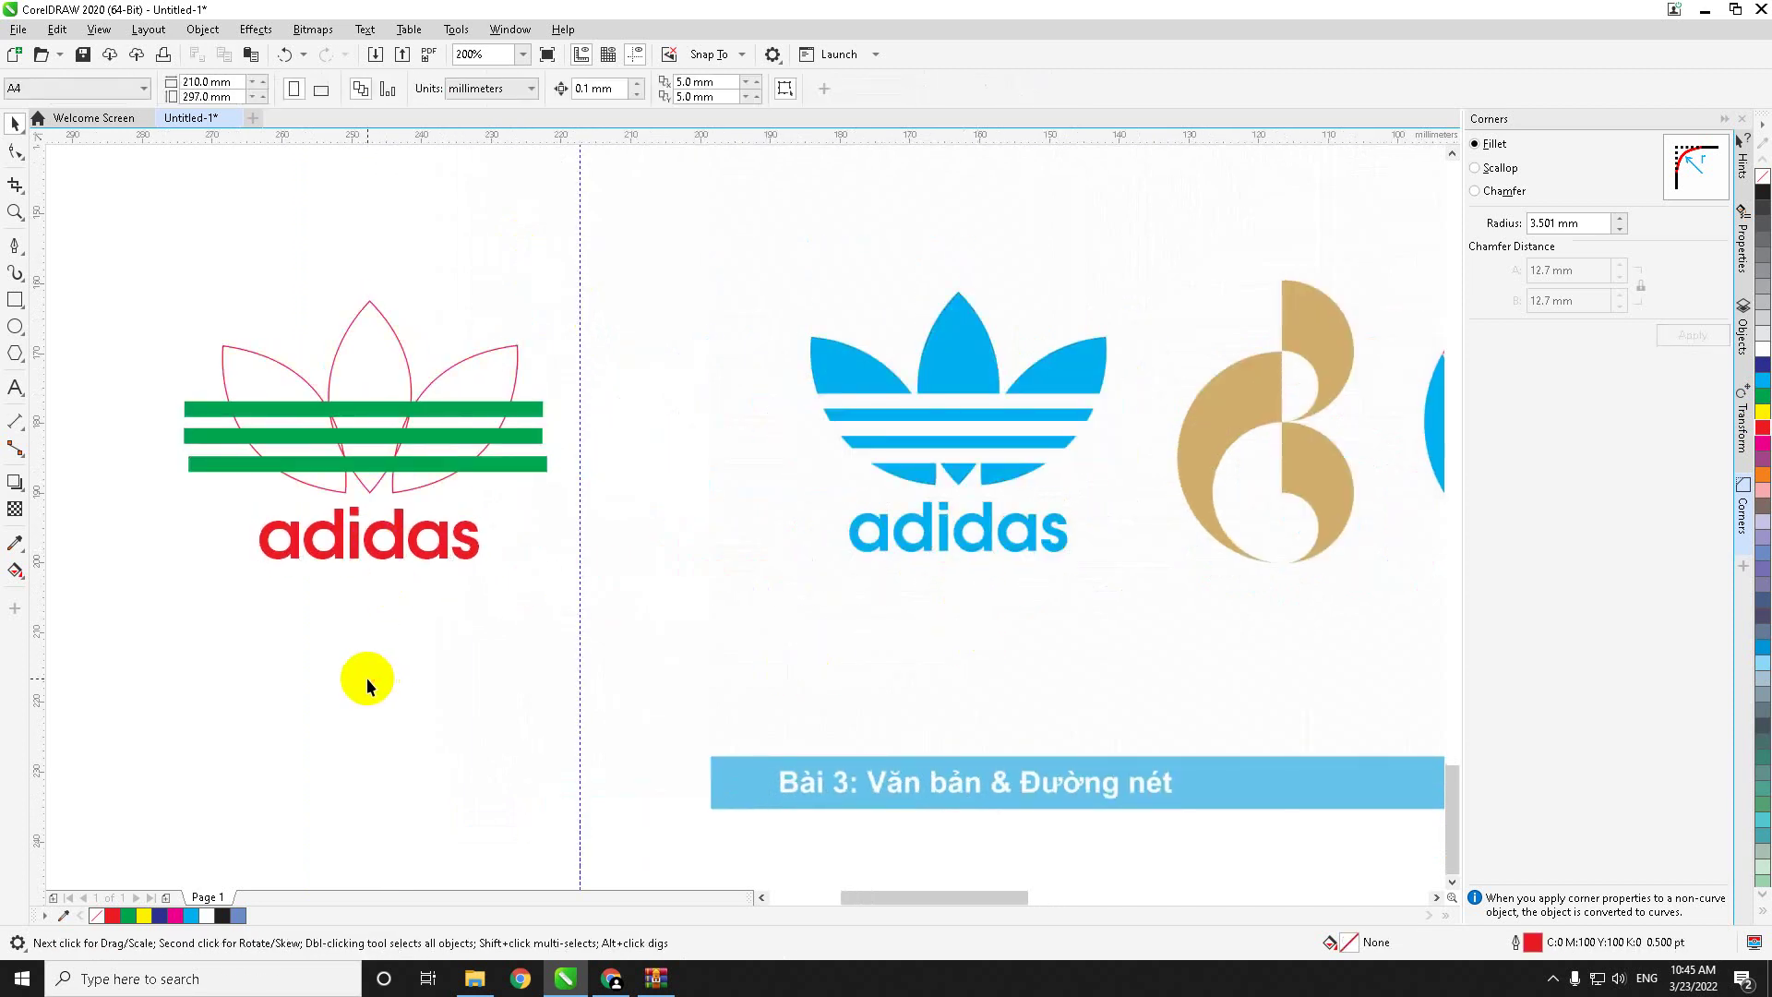
scroll(329, 645, left, 2)
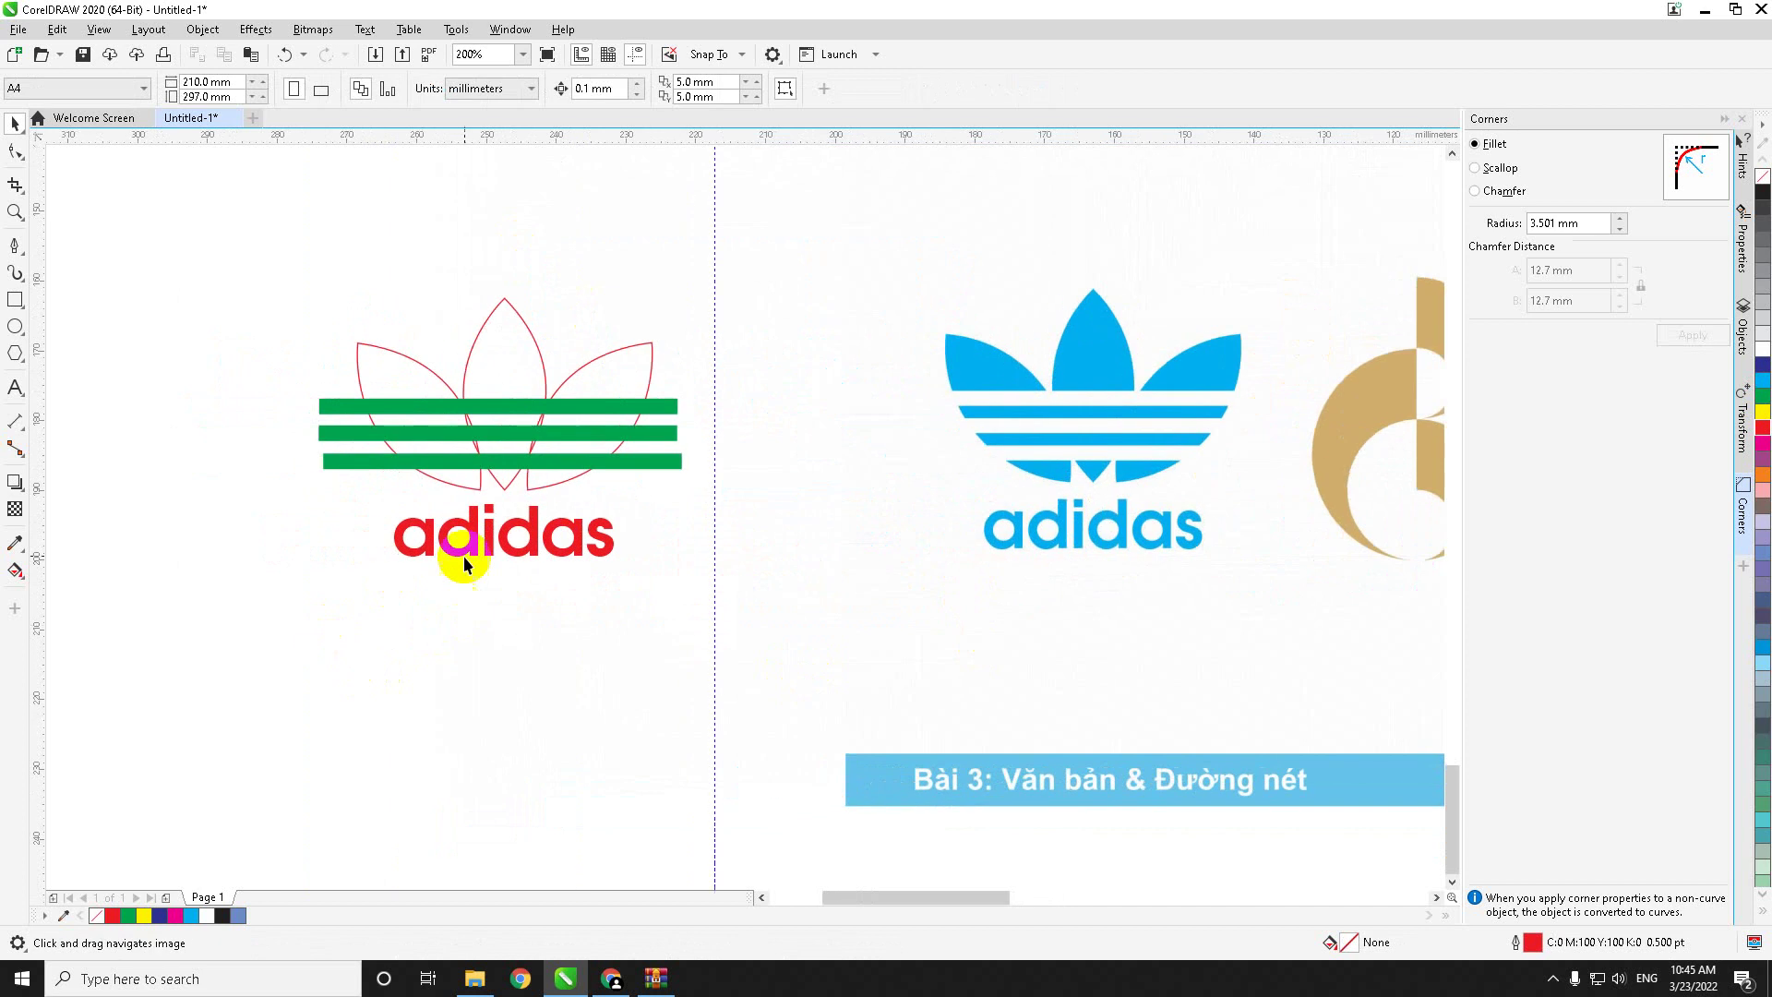
Step: Fill the three leaf shapes with cyan (C100 M0 Y0 K0) and remove their red outlines
click(468, 363)
click(212, 268)
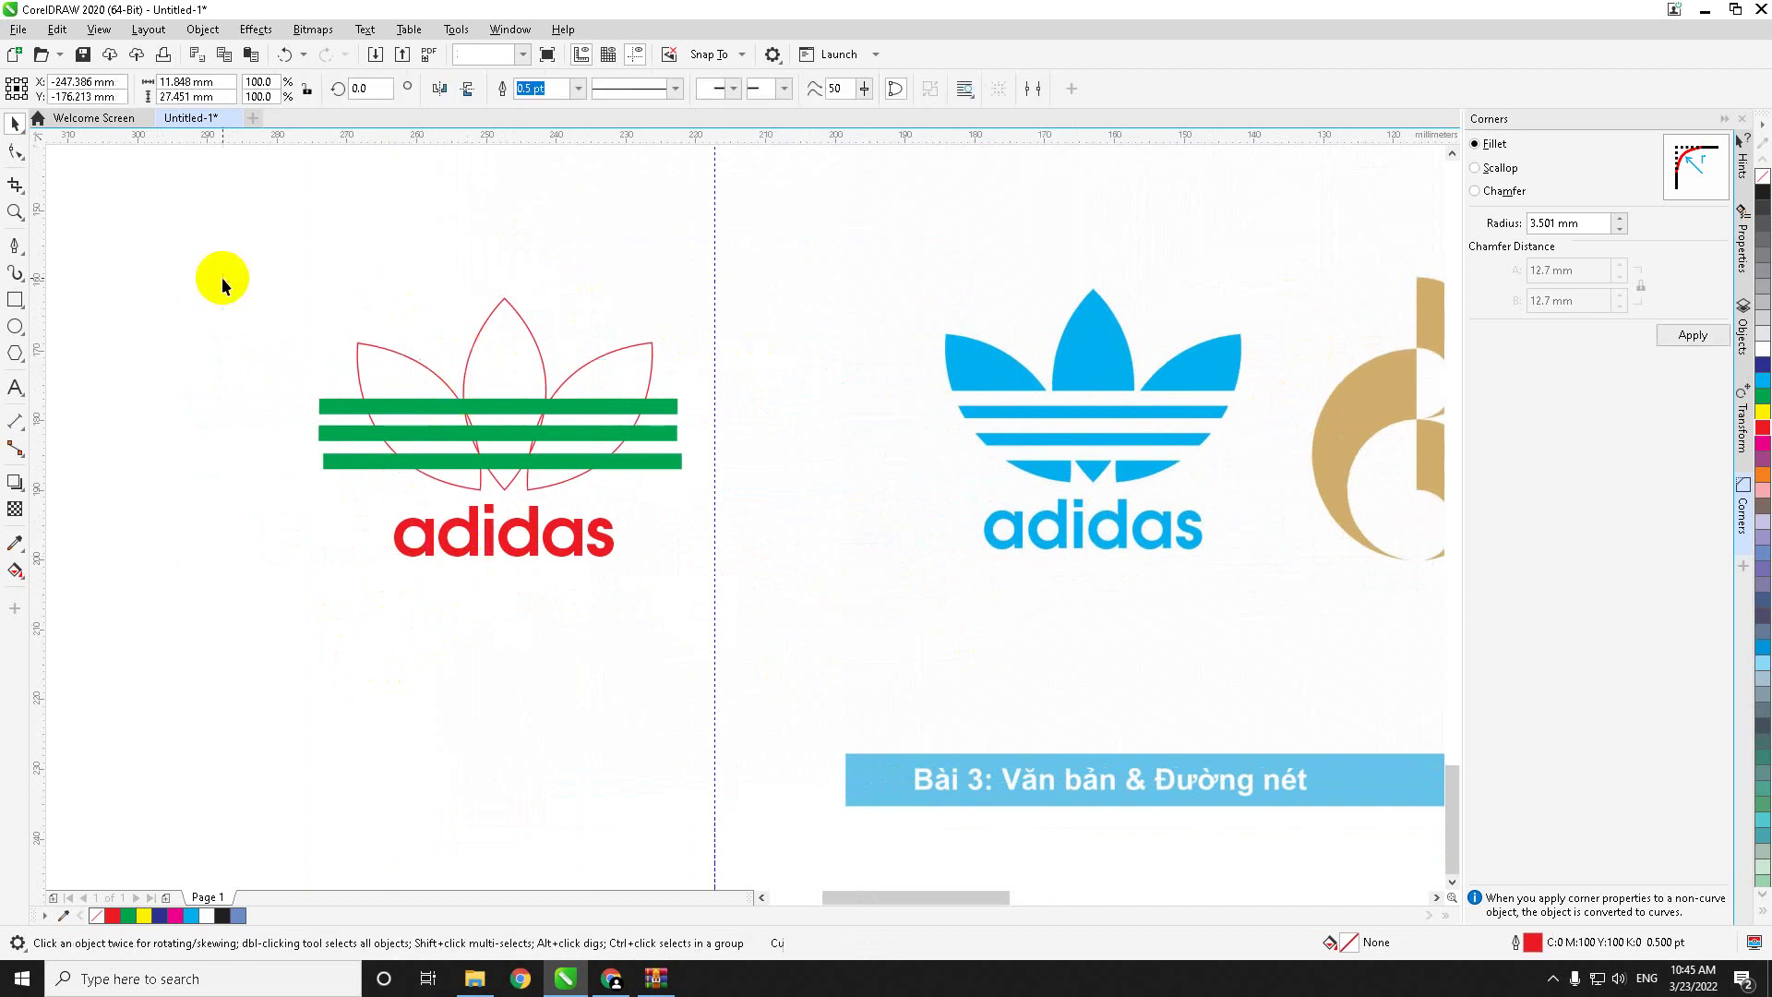
click(359, 347)
shift+click(492, 316)
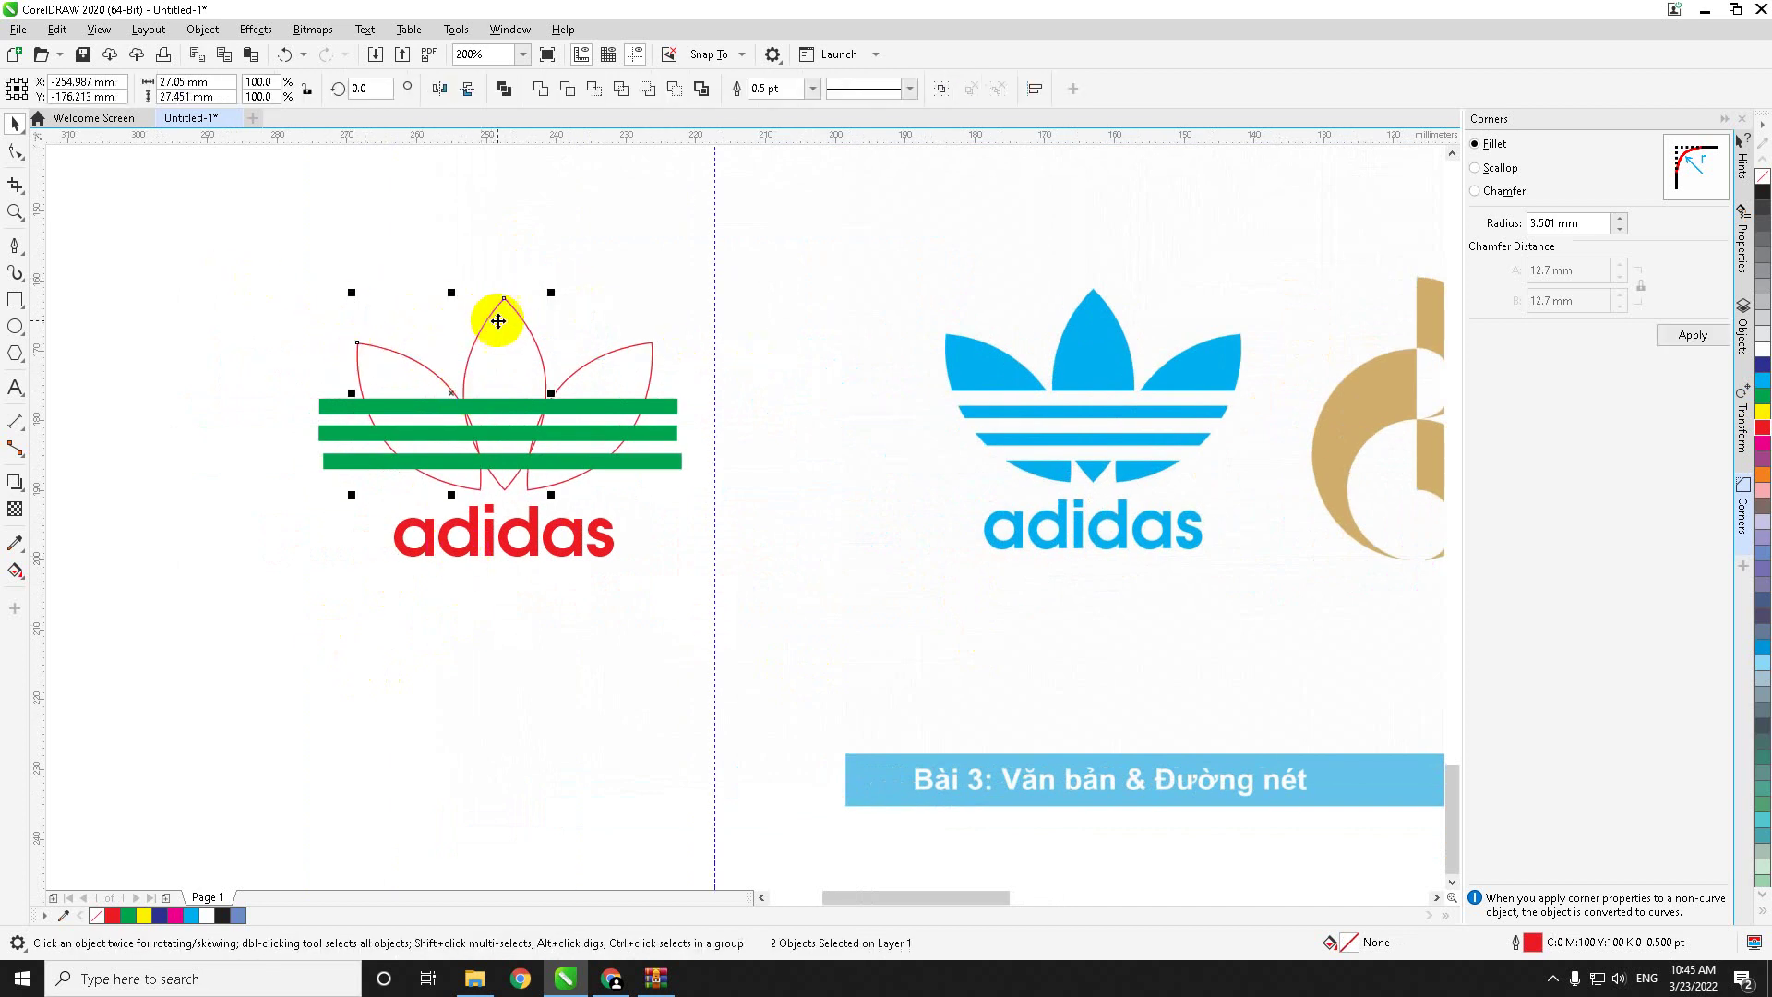
shift+click(581, 364)
click(1759, 381)
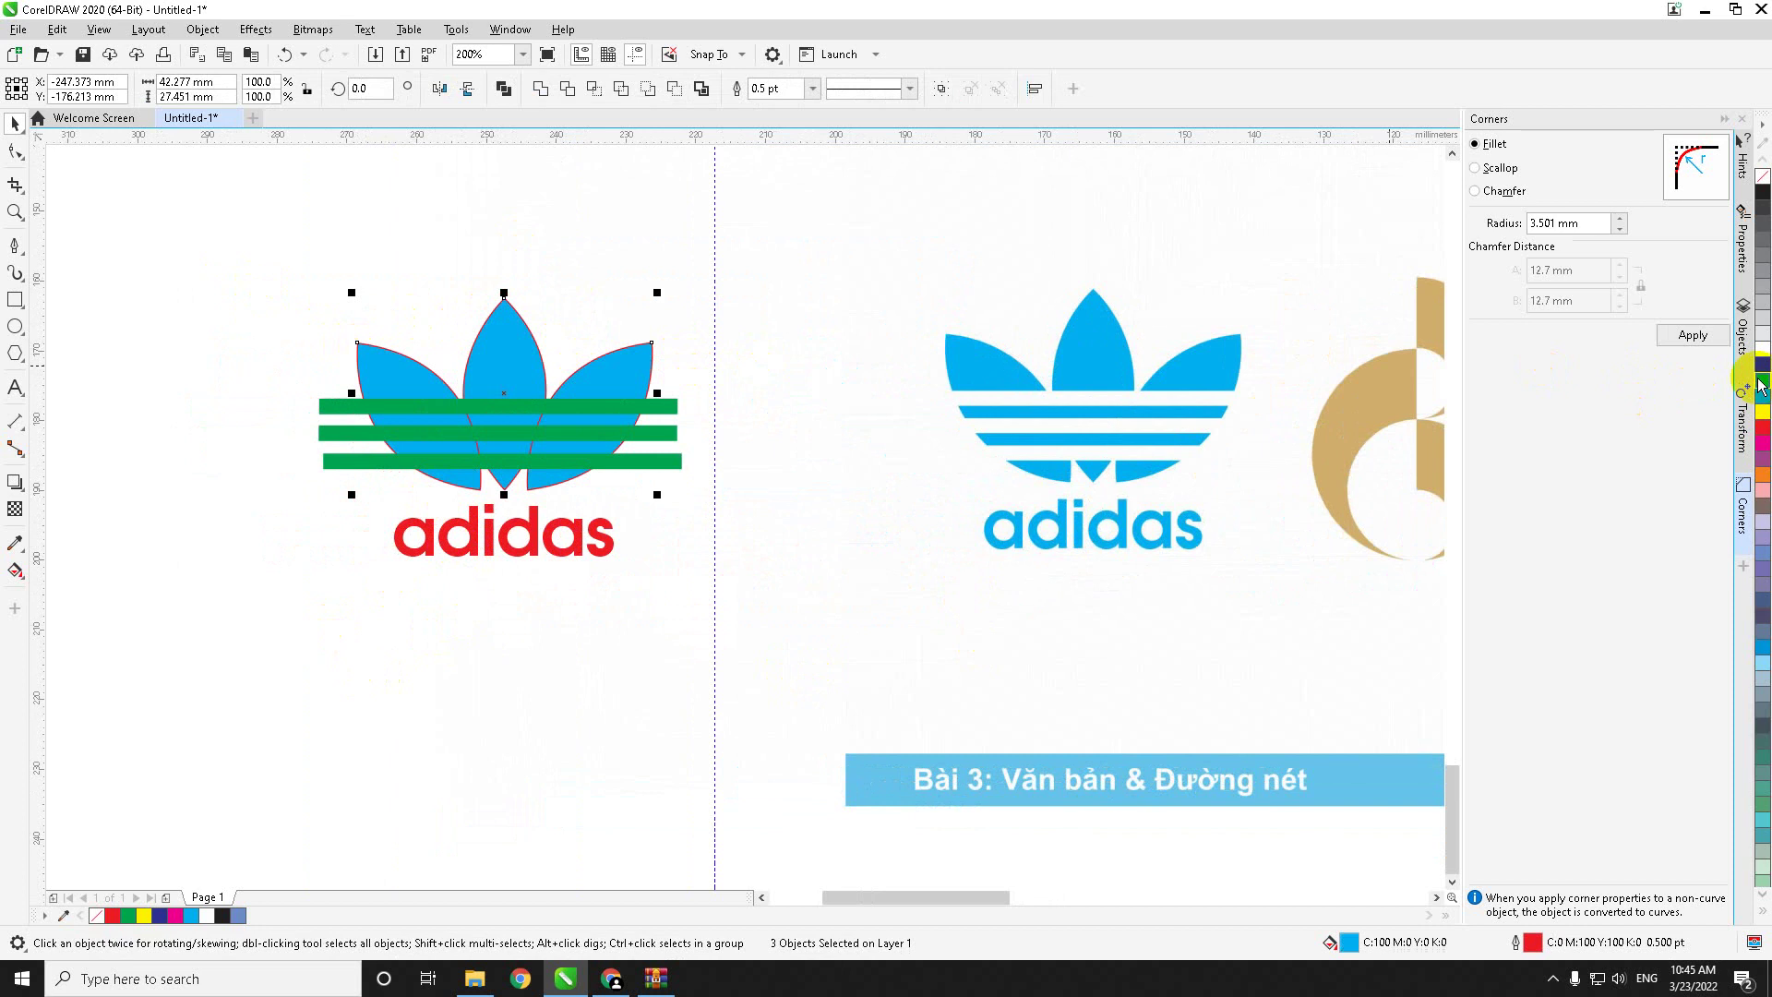
click(729, 341)
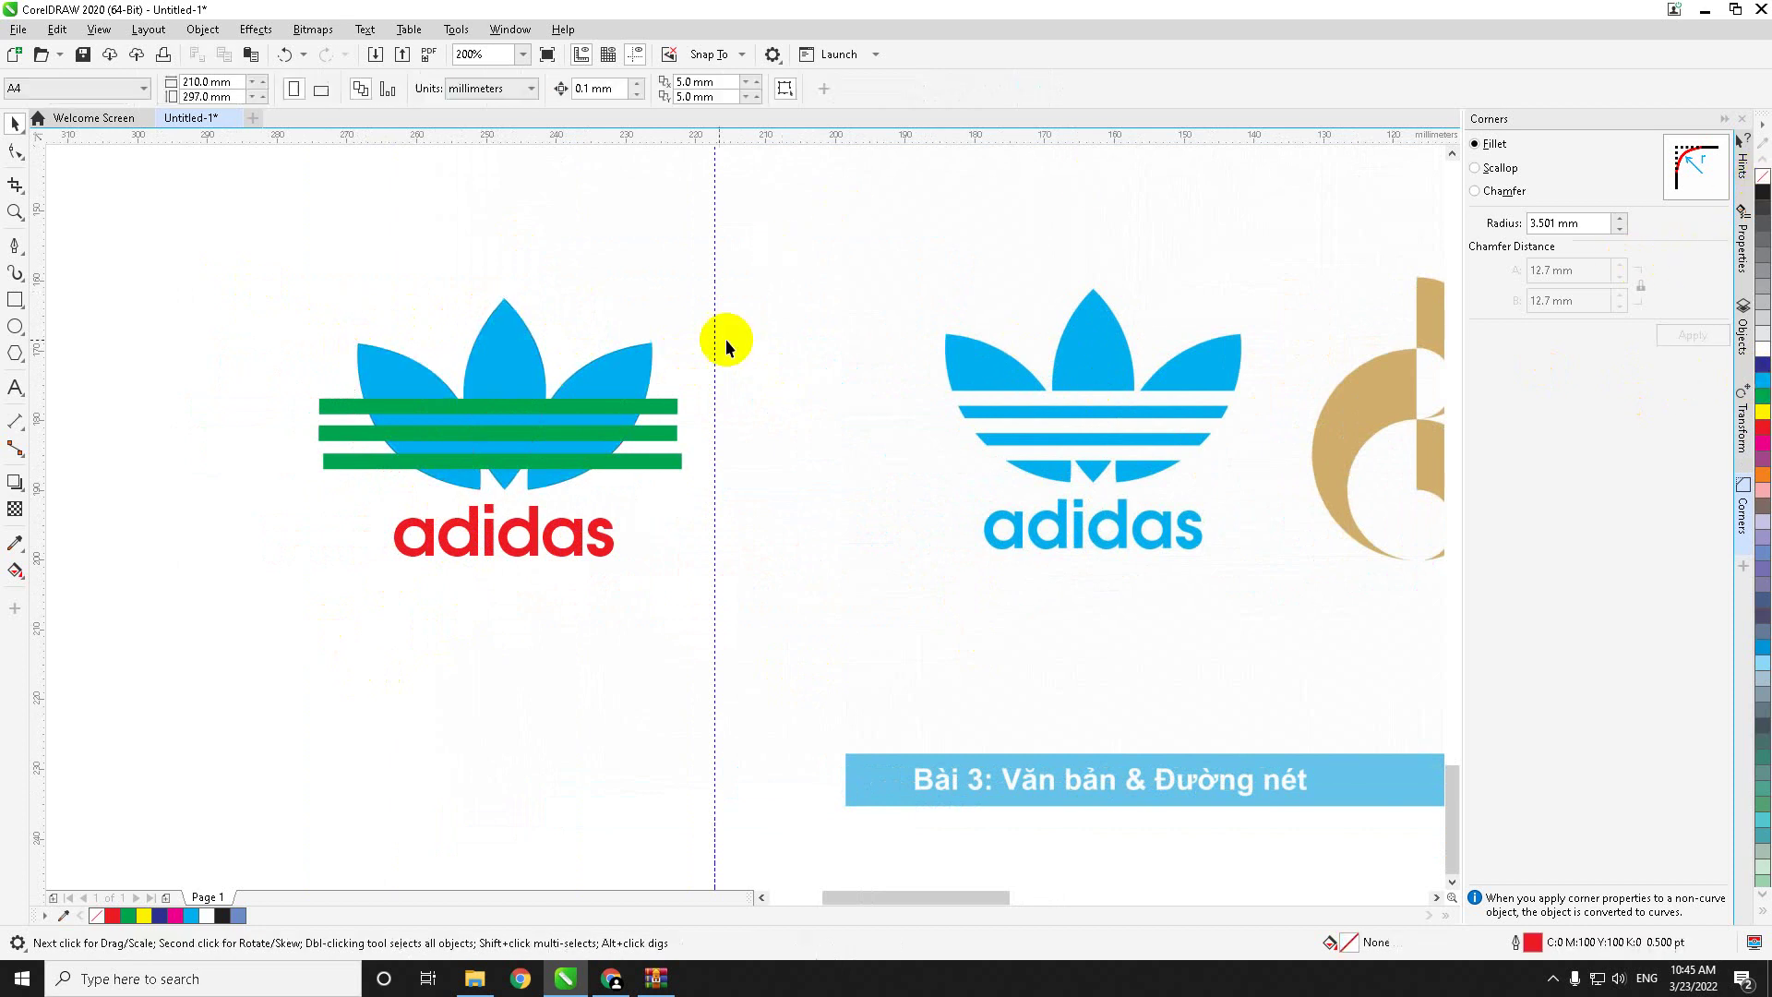
Step: Fill the three green stripe bars white and the red adidas text cyan
click(672, 407)
shift+click(665, 437)
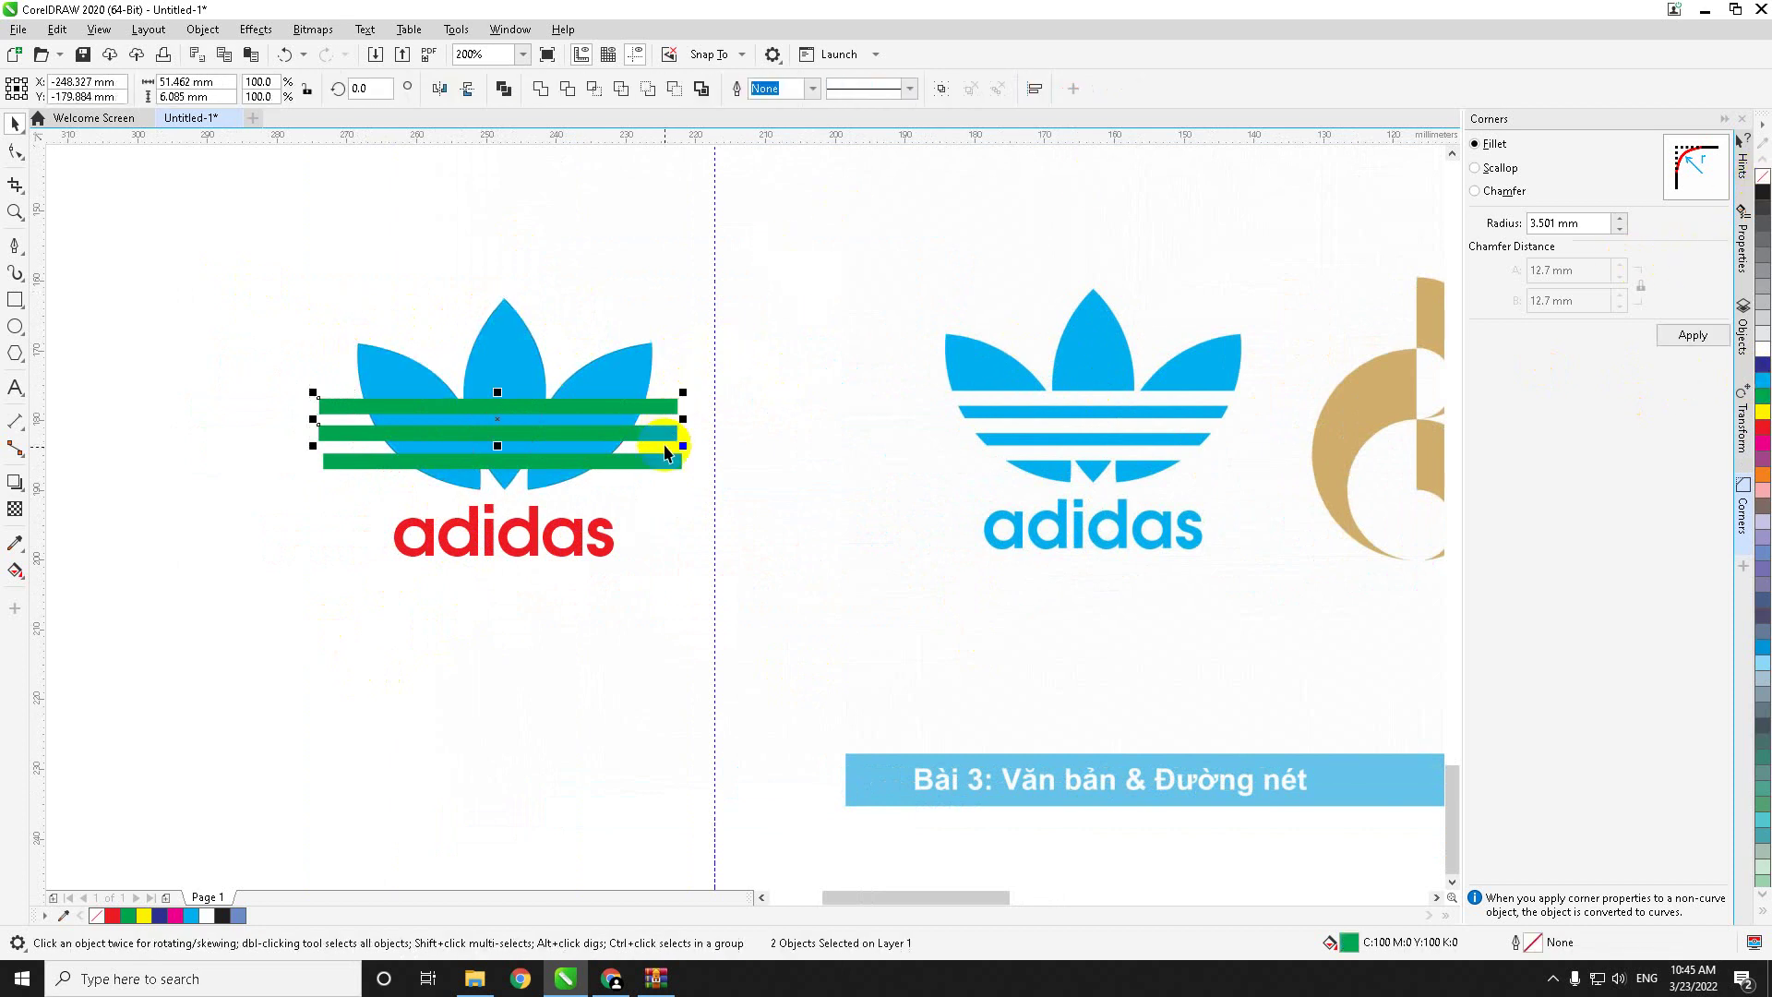
click(1763, 348)
click(656, 772)
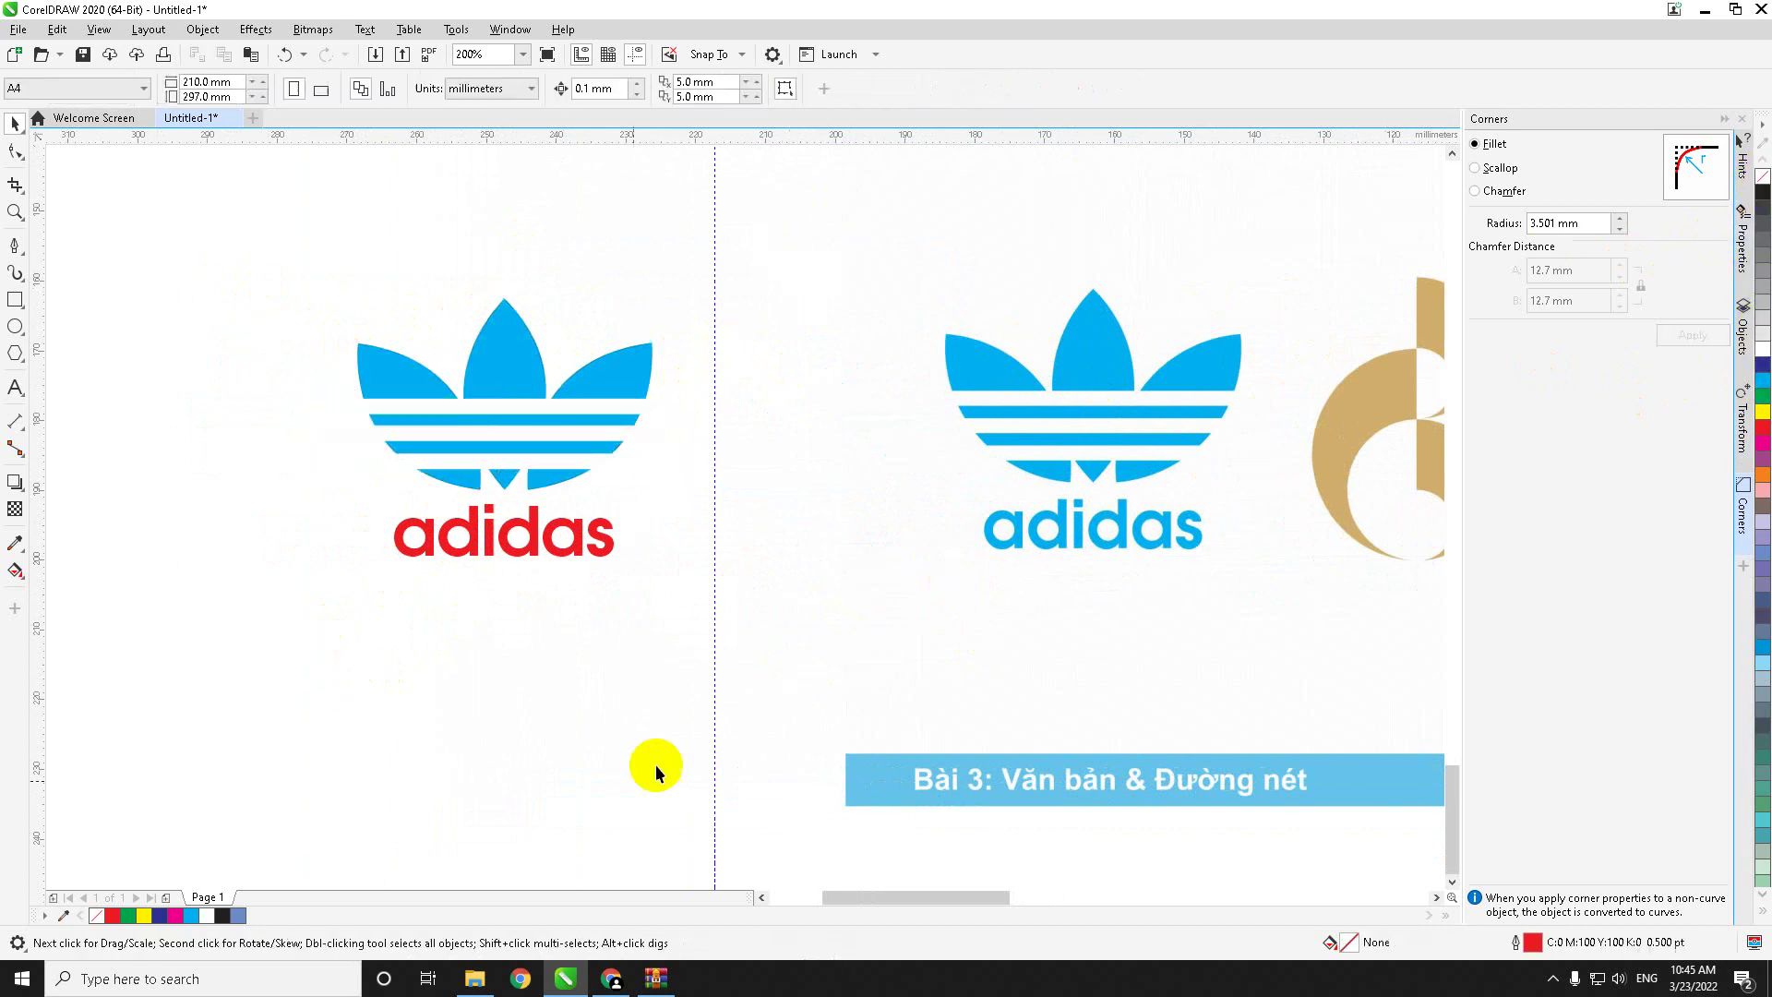
click(555, 548)
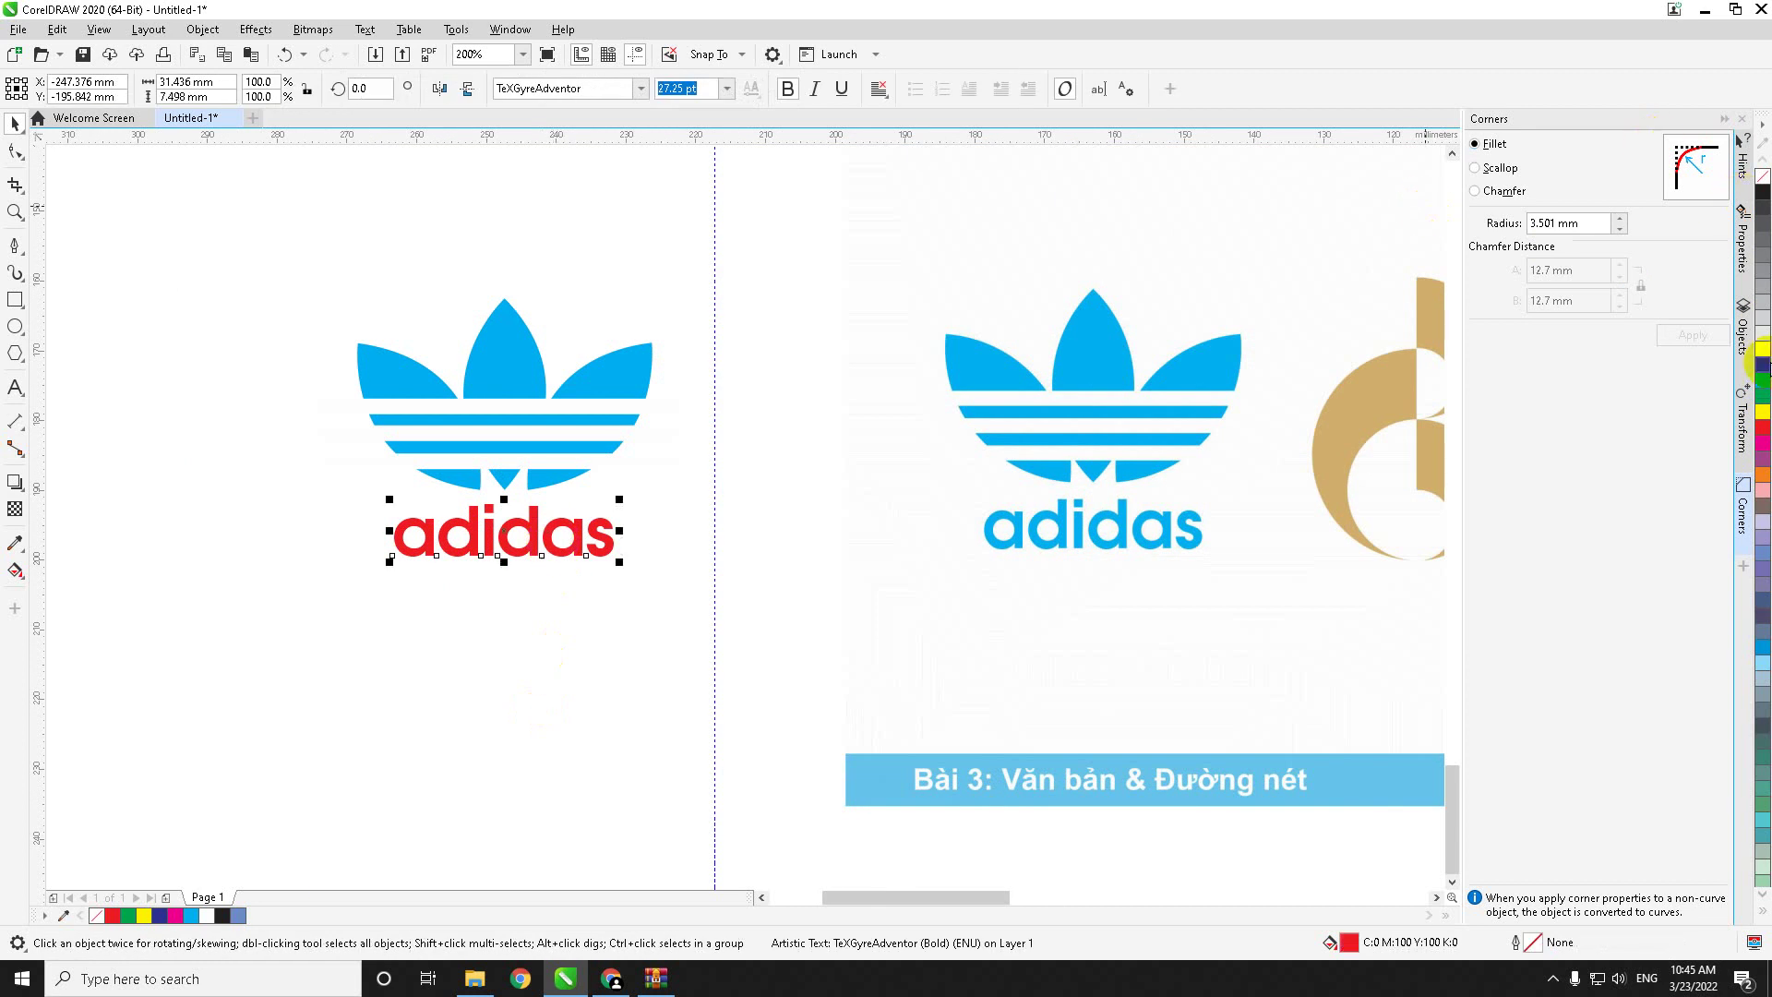
click(1763, 378)
Step: Group all parts of the redrawn adidas logo and move the group beneath the Lorem Ipsum paragraph
drag(261, 268, 811, 724)
right_click(469, 395)
click(506, 513)
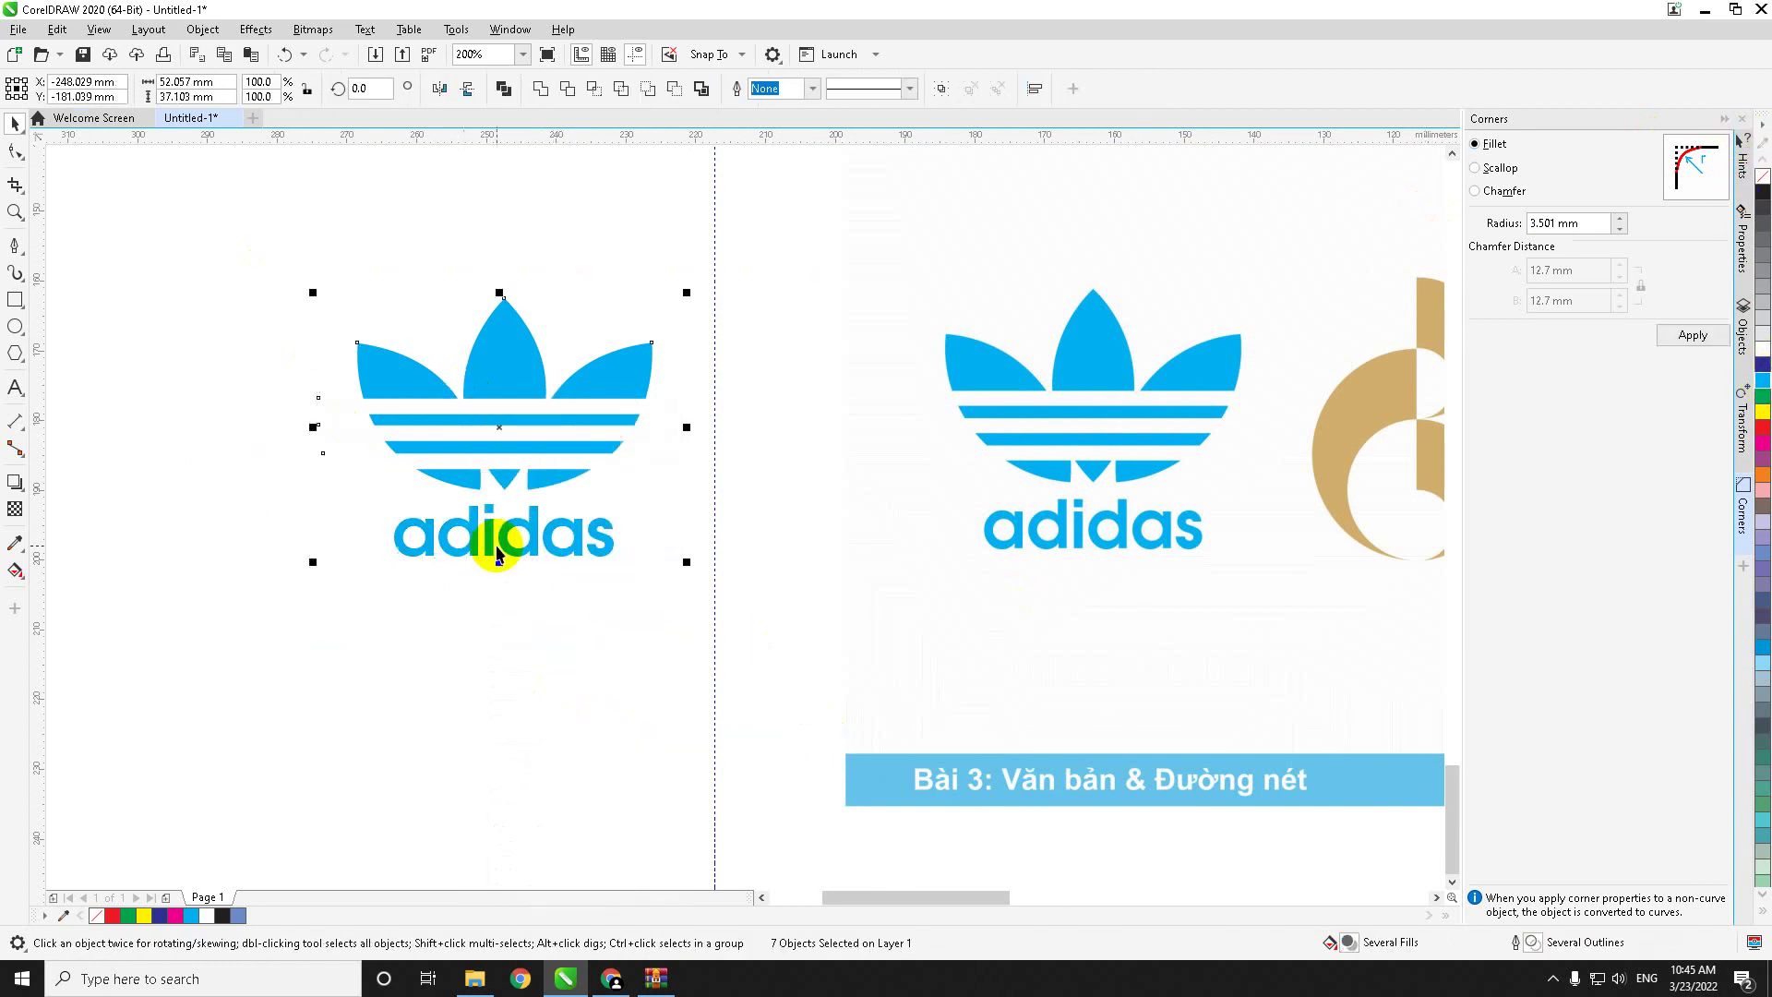
click(540, 578)
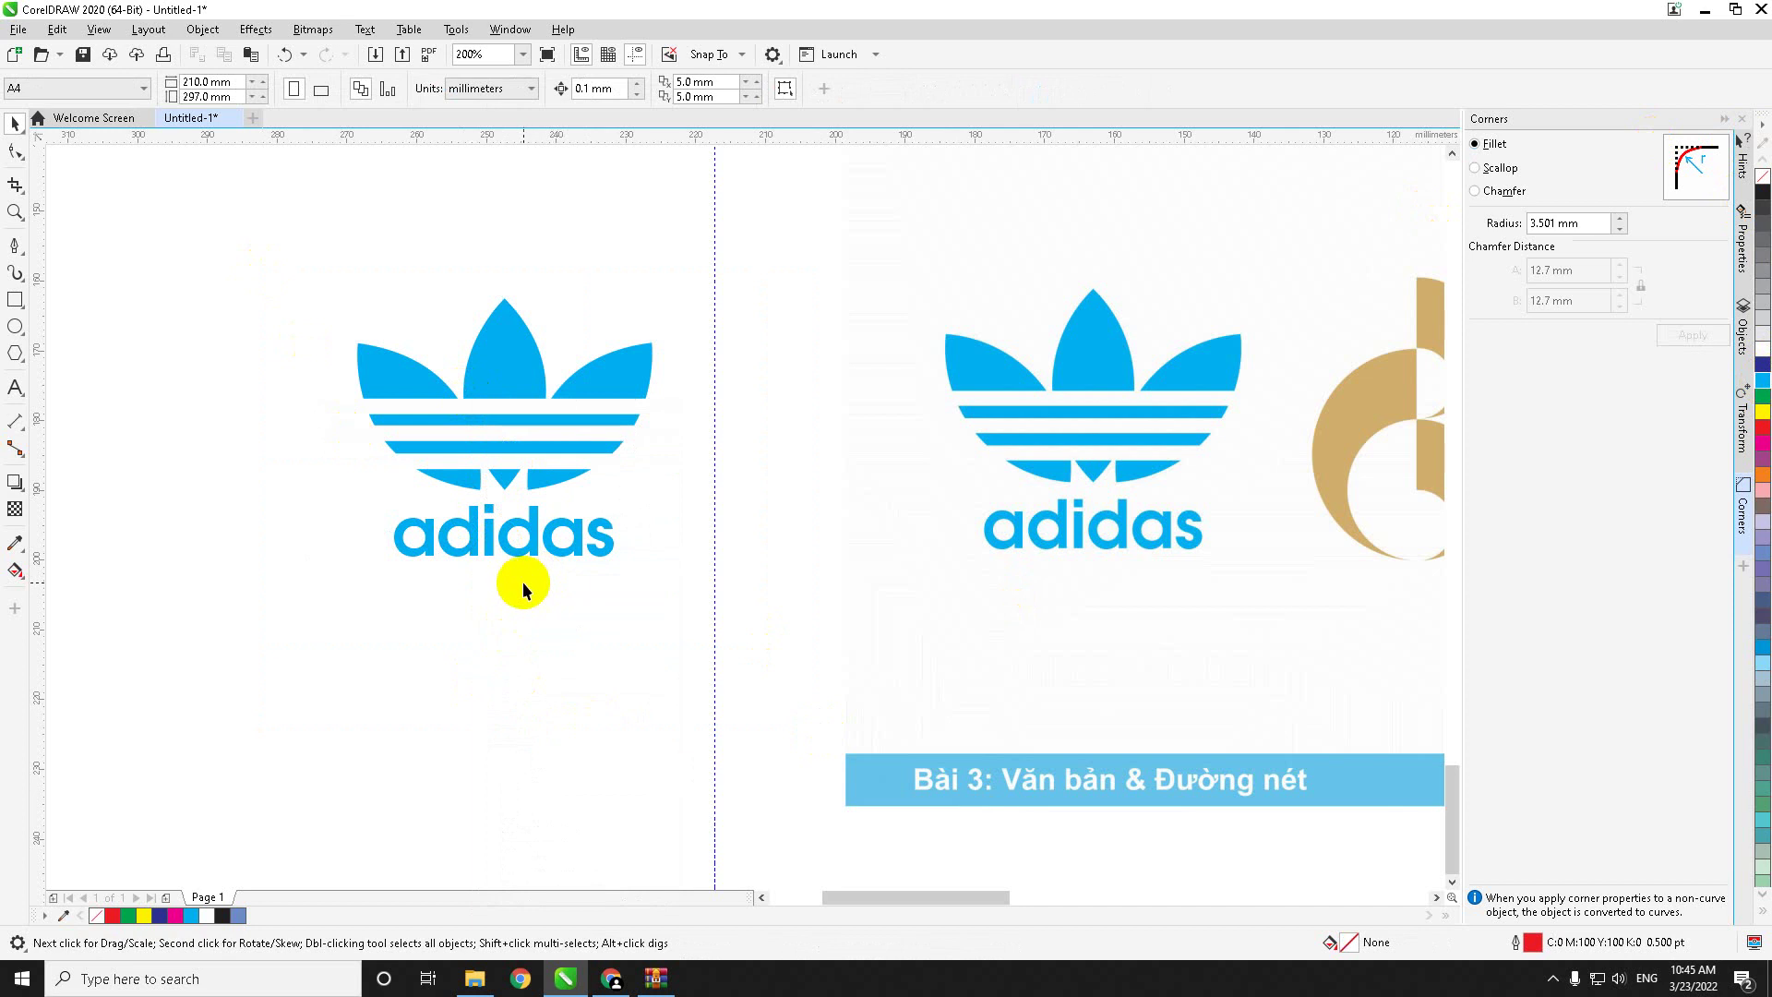
scroll(514, 542, down, 2)
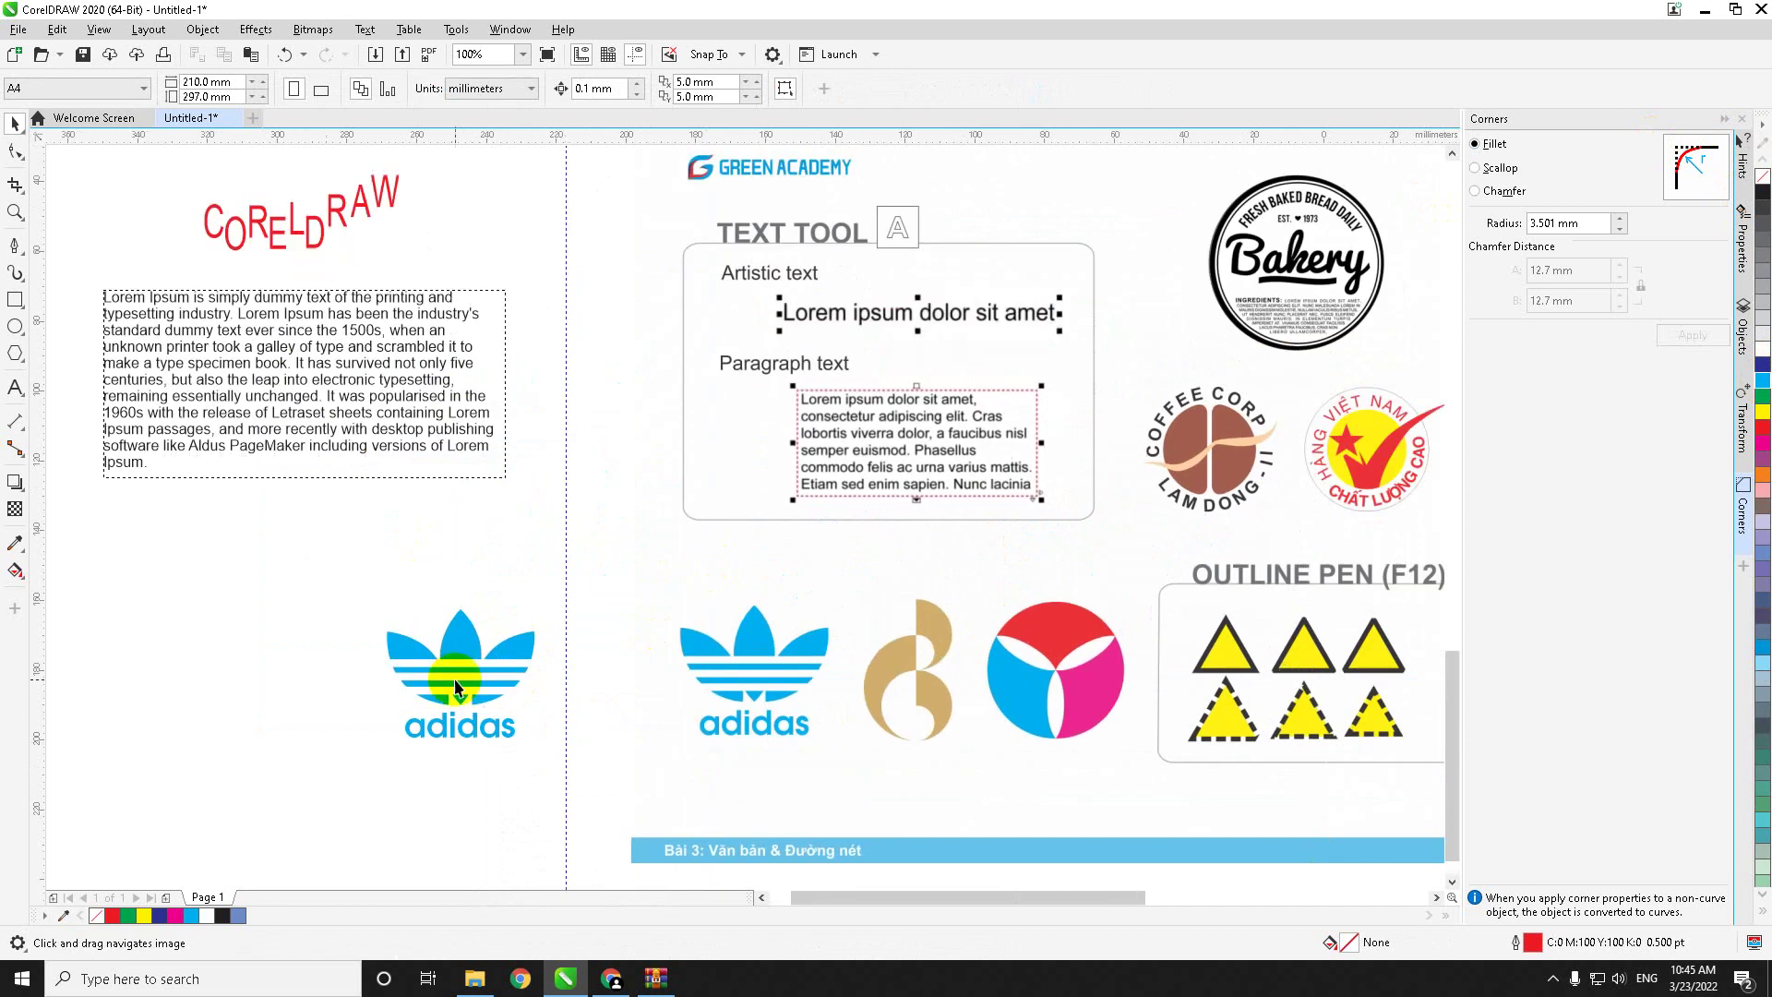
drag(455, 685, 334, 565)
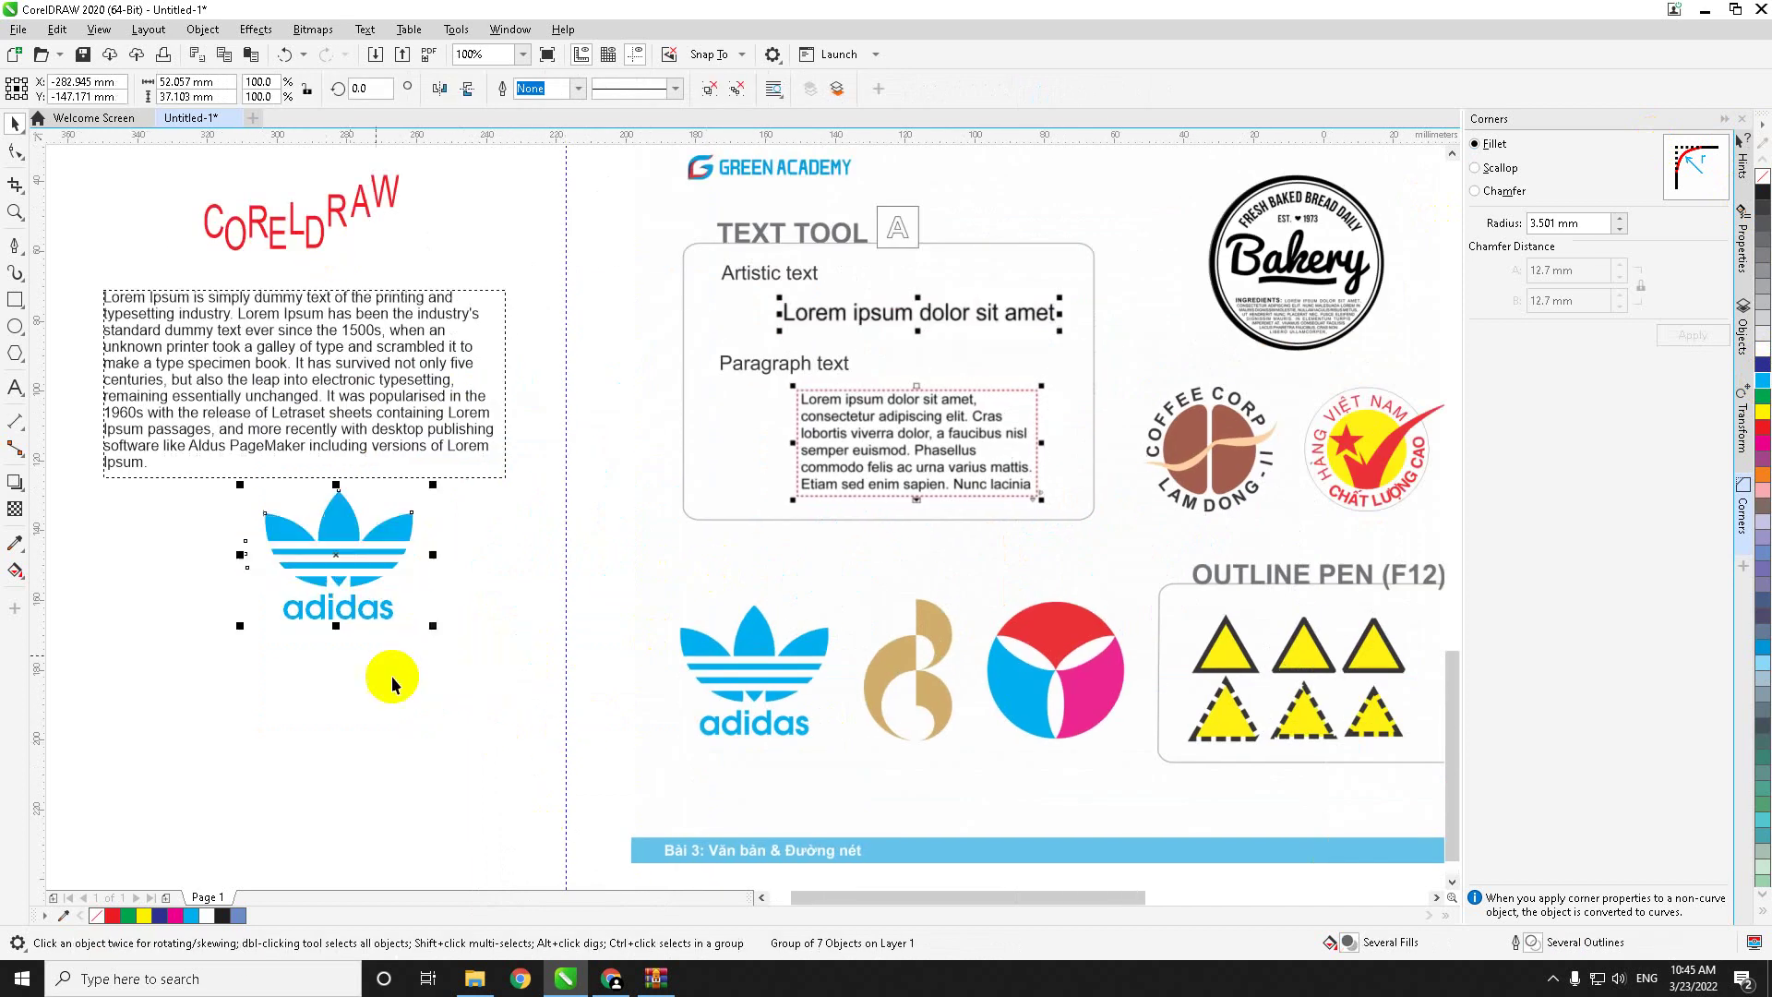
click(1543, 980)
right_click(1572, 907)
click(1631, 795)
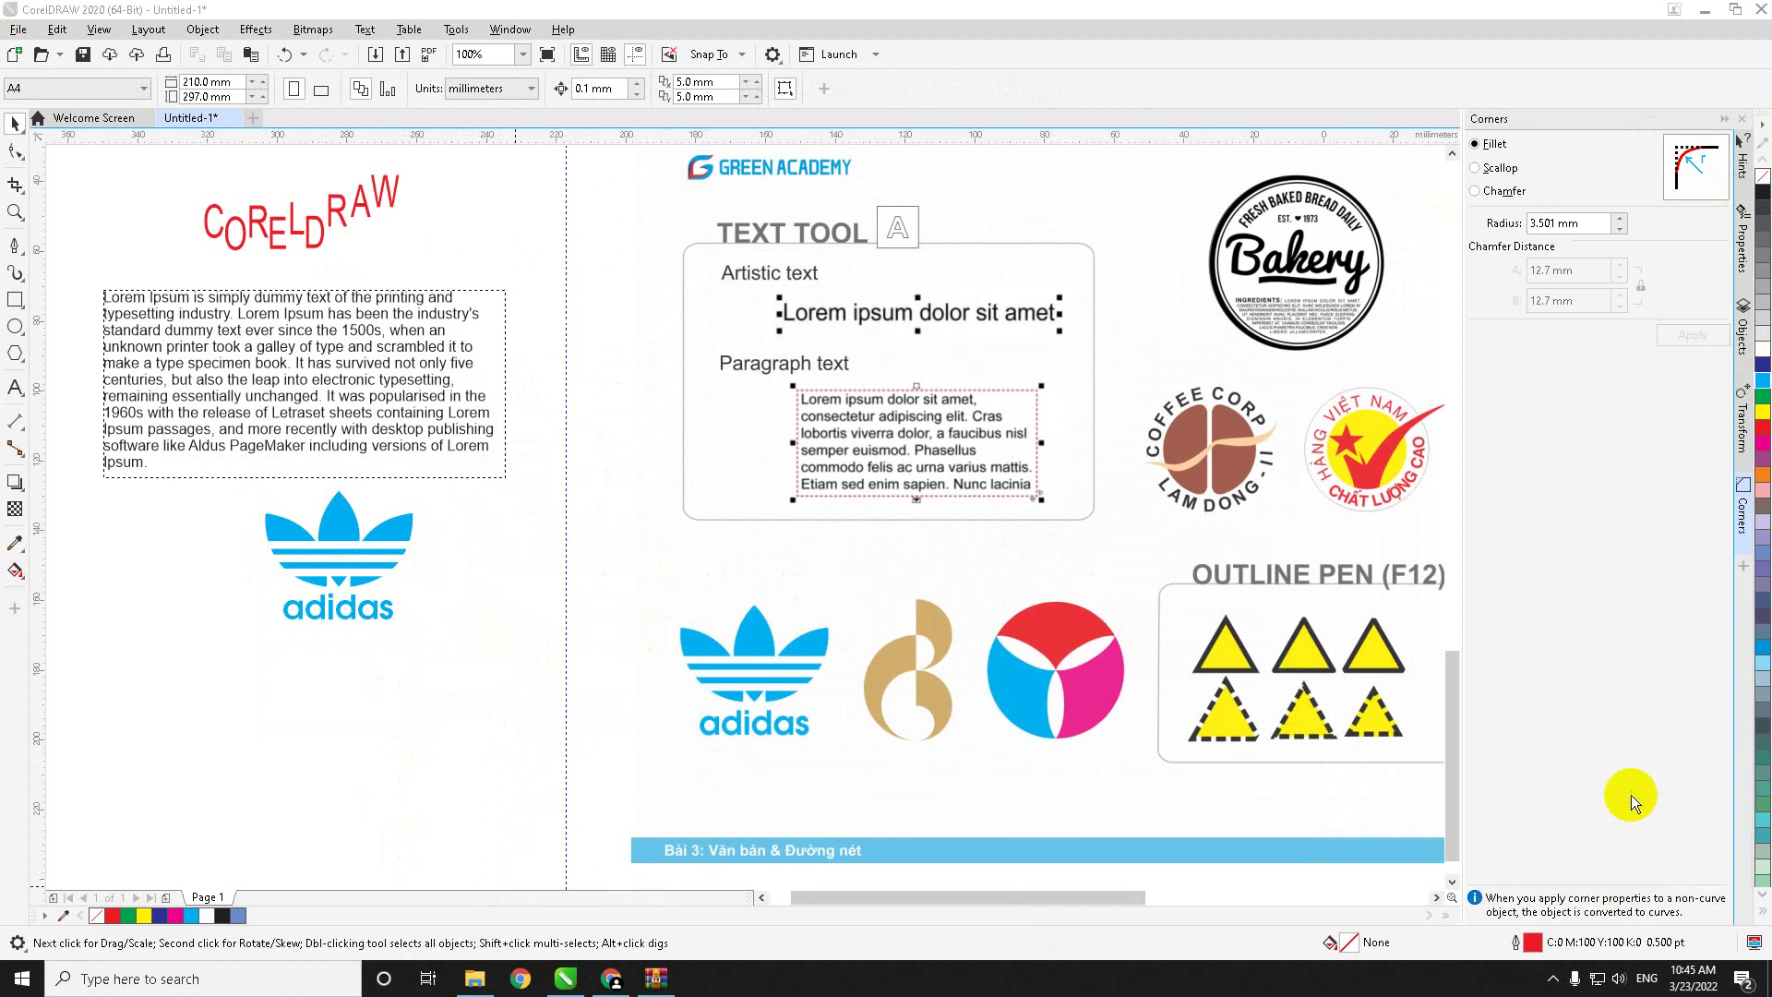